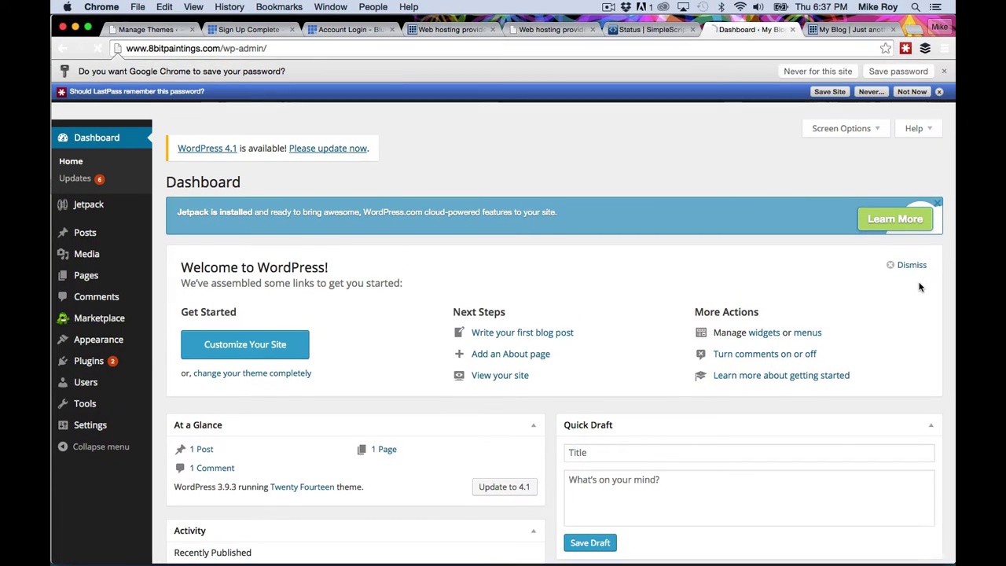
- Check the Dashboard's Updates page for available updates
{"action": "scroll", "coordinate": [439, 288], "scroll_direction": "down", "scroll_amount": 5}
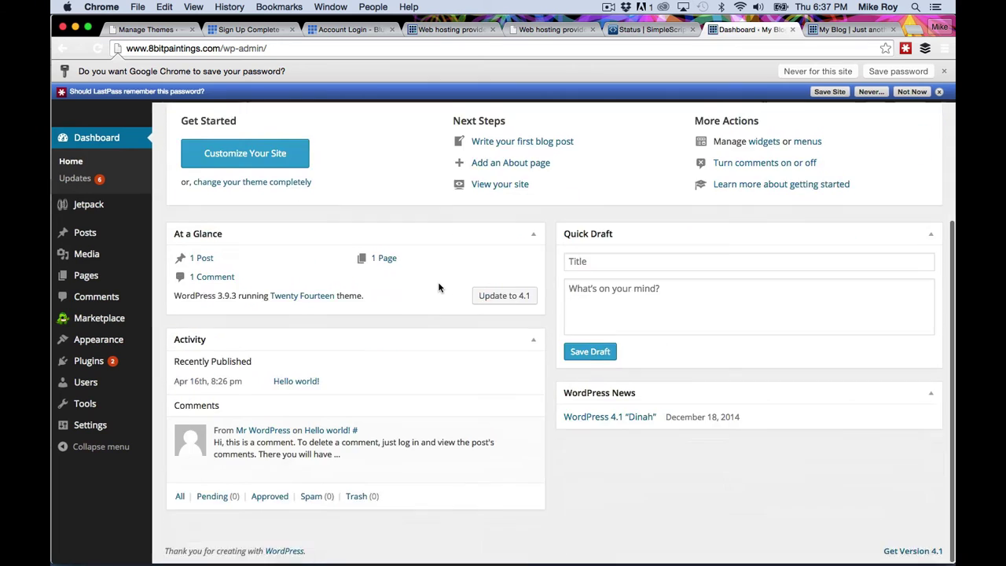
{"action": "scroll", "coordinate": [439, 288], "scroll_direction": "up", "scroll_amount": 5}
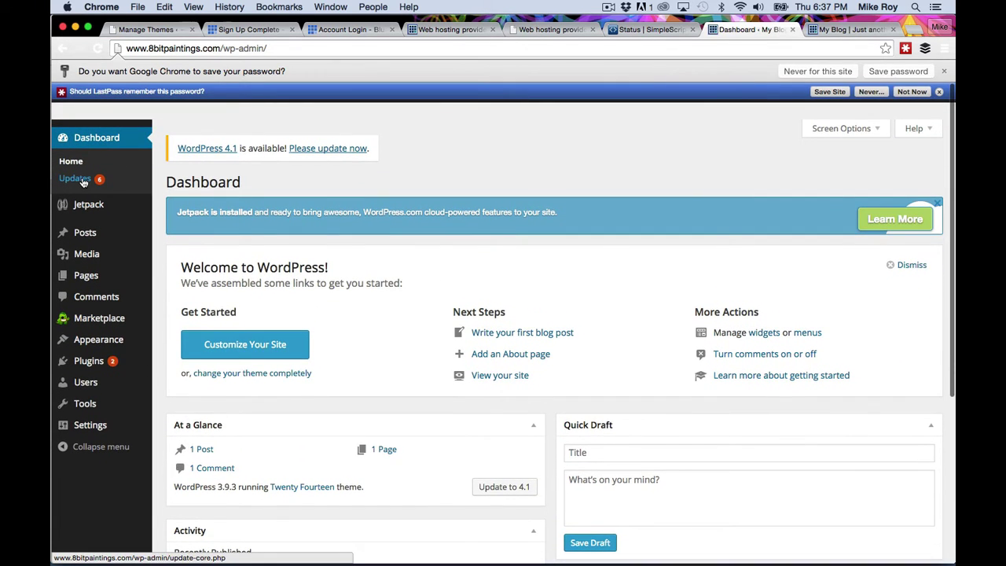
{"action": "left_click", "coordinate": [75, 179]}
- View the live site's front page, then return to the admin Dashboard
{"action": "left_click", "coordinate": [98, 92]}
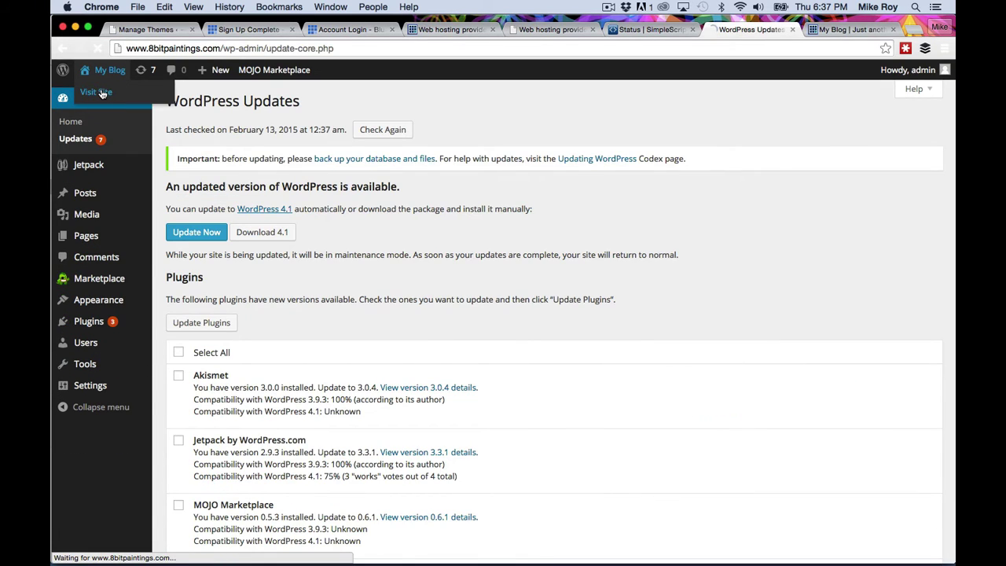
{"action": "scroll", "coordinate": [528, 340], "scroll_direction": "down", "scroll_amount": 5}
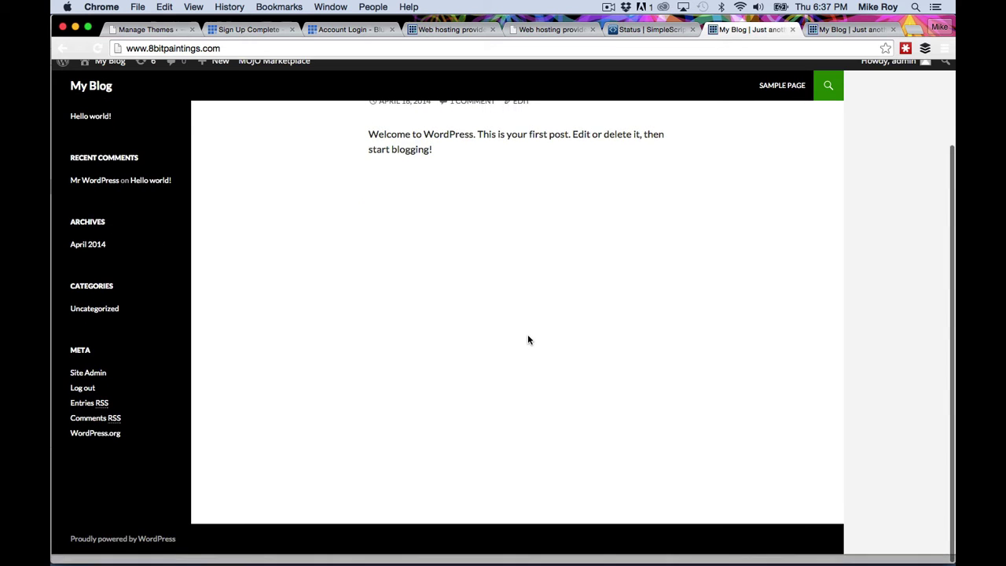
{"action": "scroll", "coordinate": [528, 339], "scroll_direction": "up", "scroll_amount": 5}
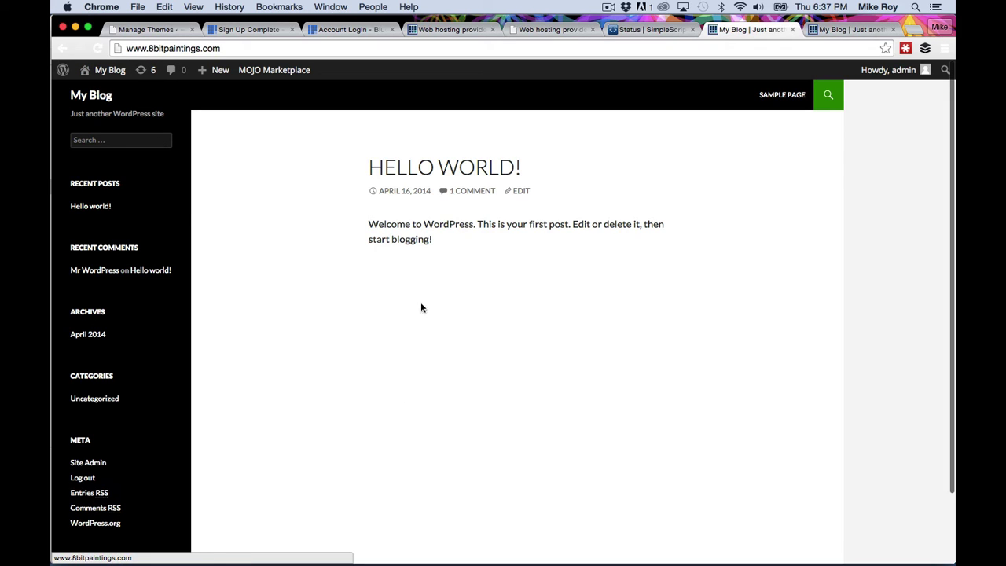
{"action": "mouse_move", "coordinate": [112, 72]}
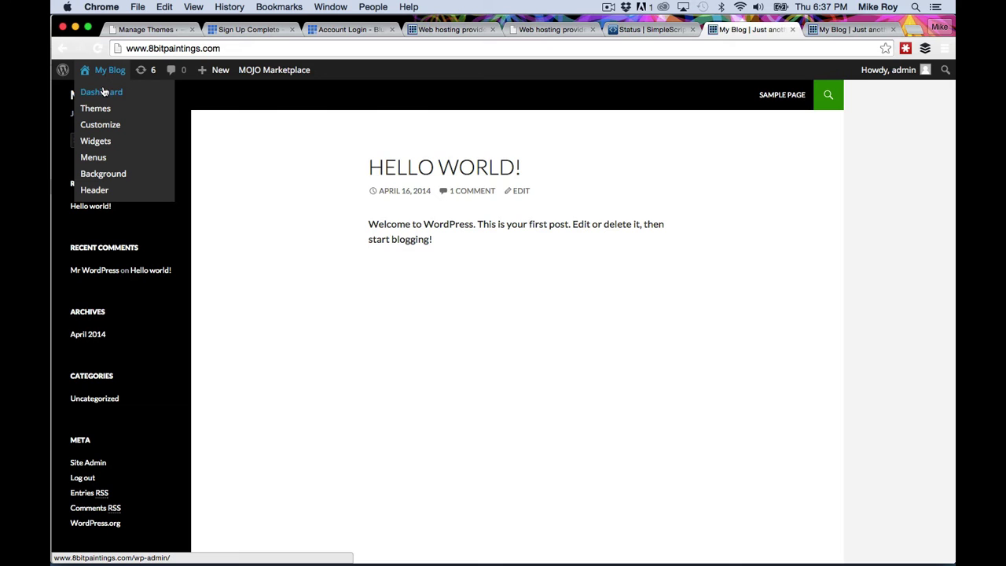
{"action": "left_click", "coordinate": [103, 92]}
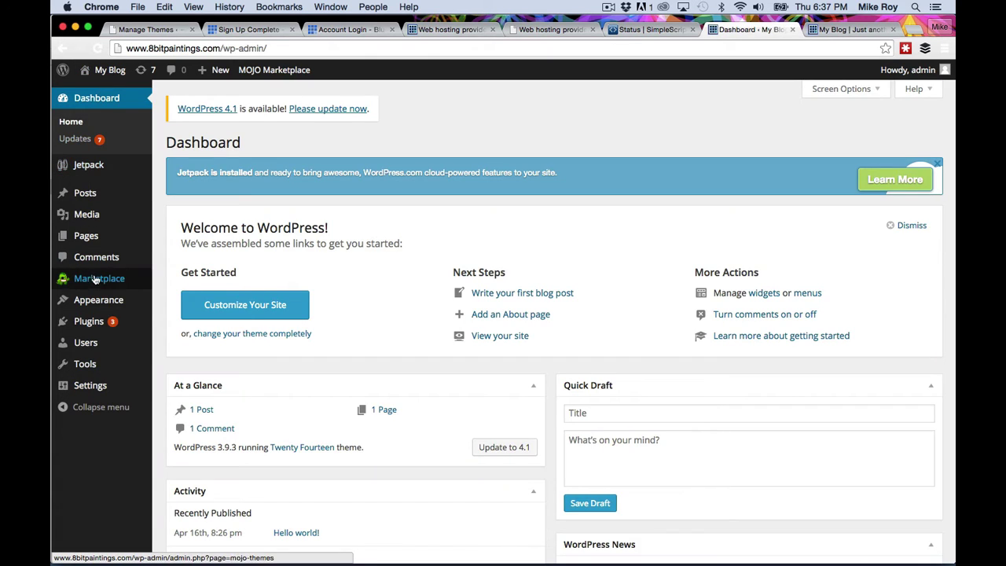
{"action": "mouse_move", "coordinate": [86, 200]}
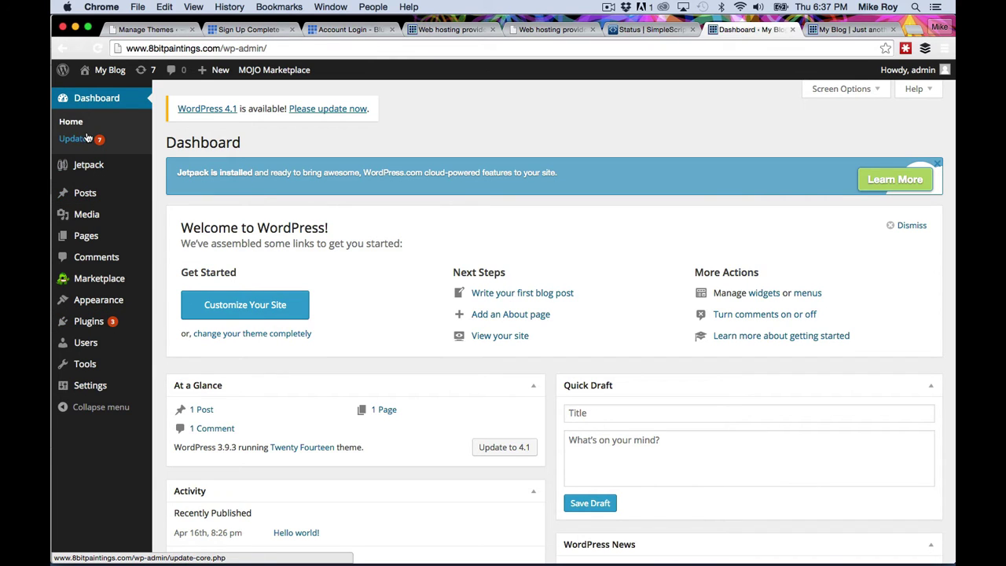
- Open the installed themes list and start adding a new theme
{"action": "mouse_move", "coordinate": [105, 303]}
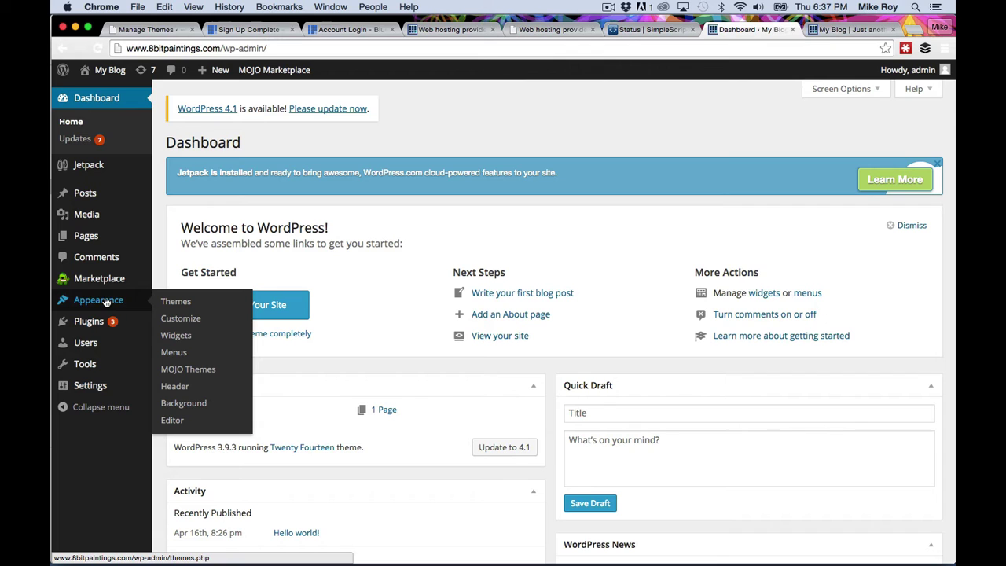
{"action": "left_click", "coordinate": [175, 302]}
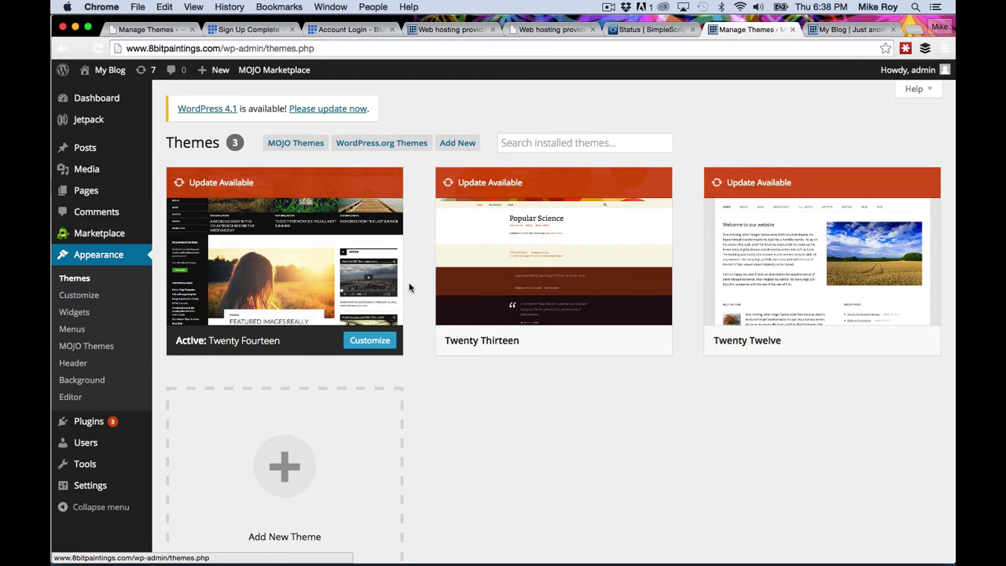
{"action": "scroll", "coordinate": [409, 288], "scroll_direction": "down", "scroll_amount": 3}
{"action": "left_click", "coordinate": [284, 393]}
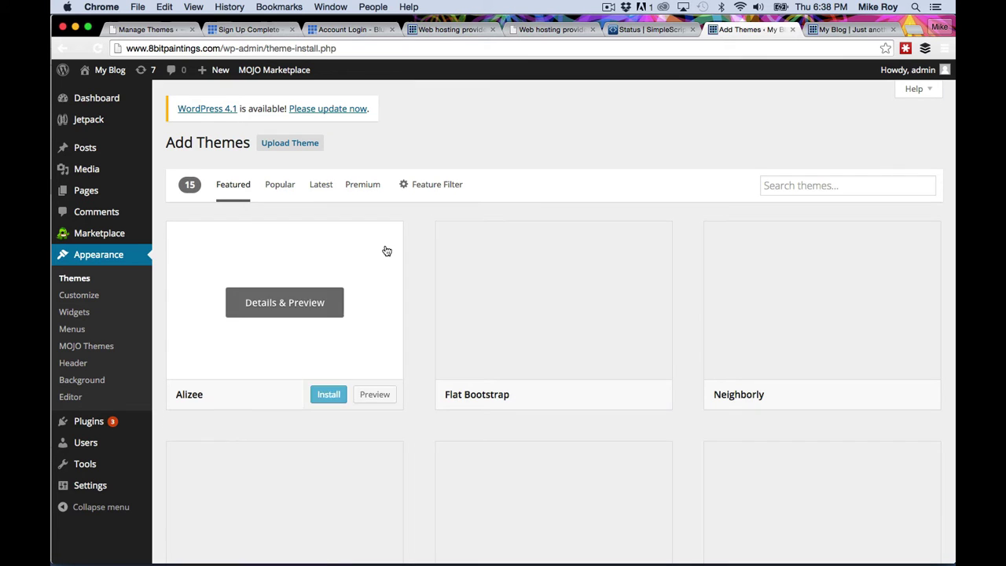
- Search 'ha' in the theme directory, then install and activate the Hatch theme
{"action": "left_click", "coordinate": [844, 185]}
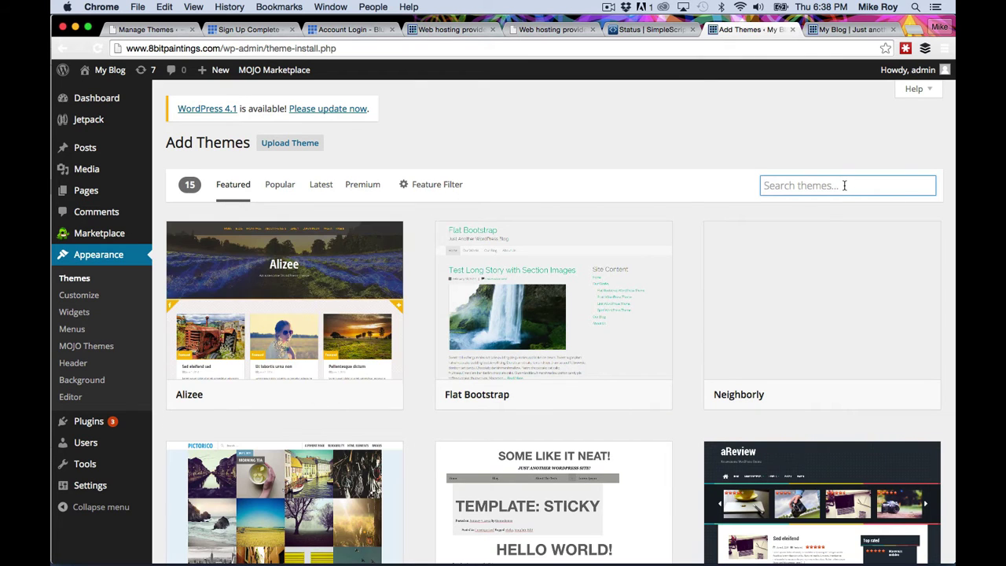
{"action": "left_click", "coordinate": [152, 30]}
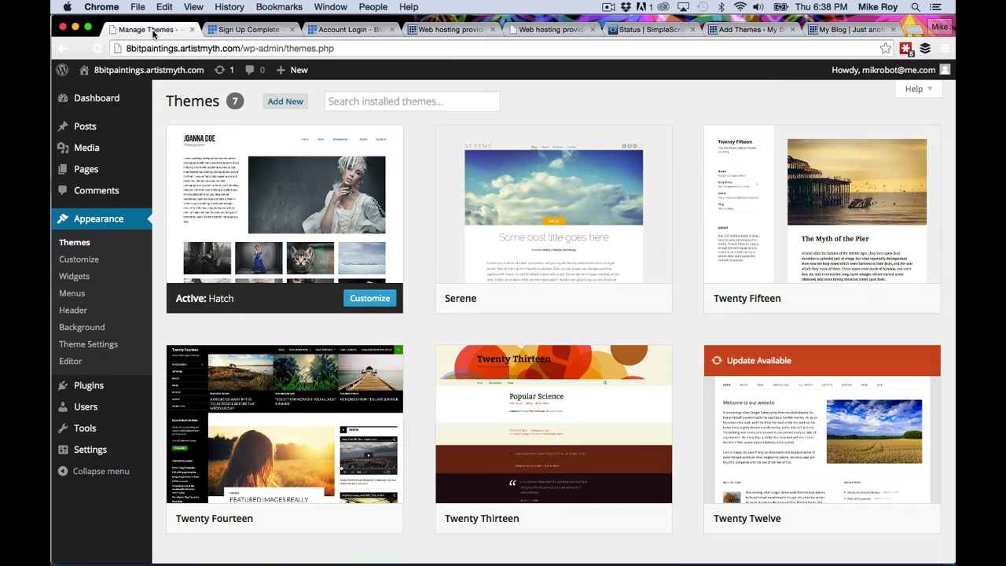
{"action": "left_click", "coordinate": [825, 30]}
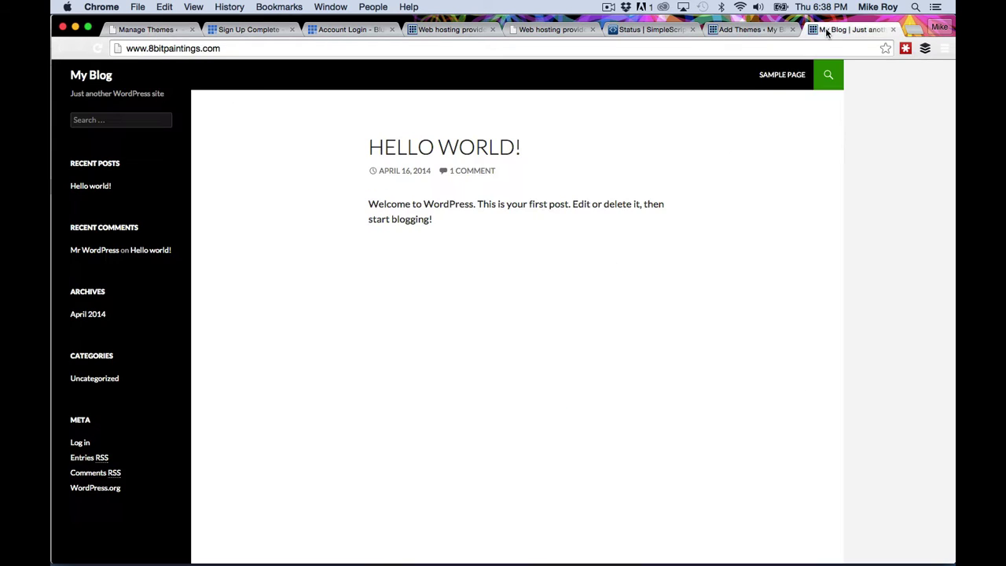
{"action": "left_click", "coordinate": [749, 29]}
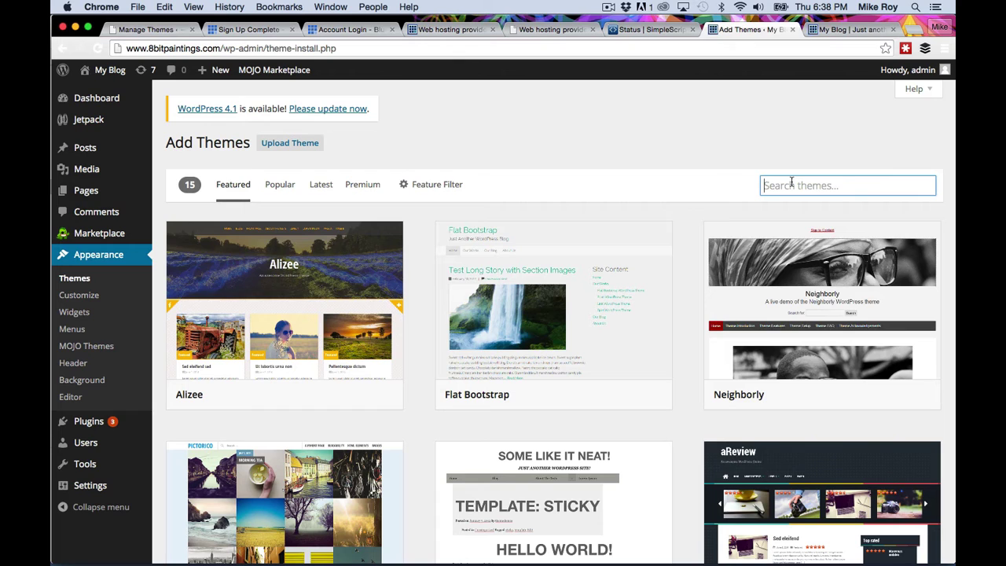
{"action": "type", "text": "hatch"}
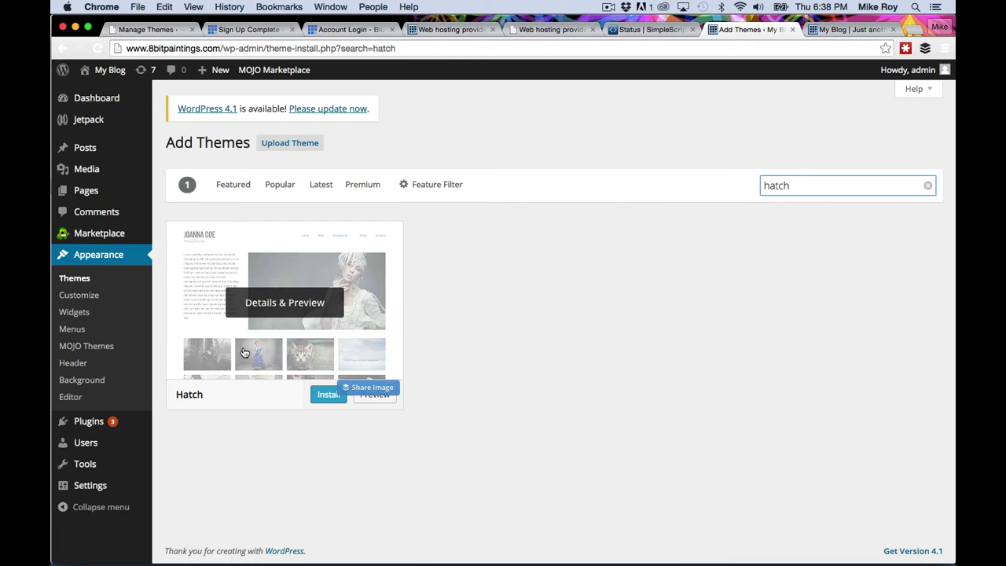
{"action": "left_click", "coordinate": [331, 395]}
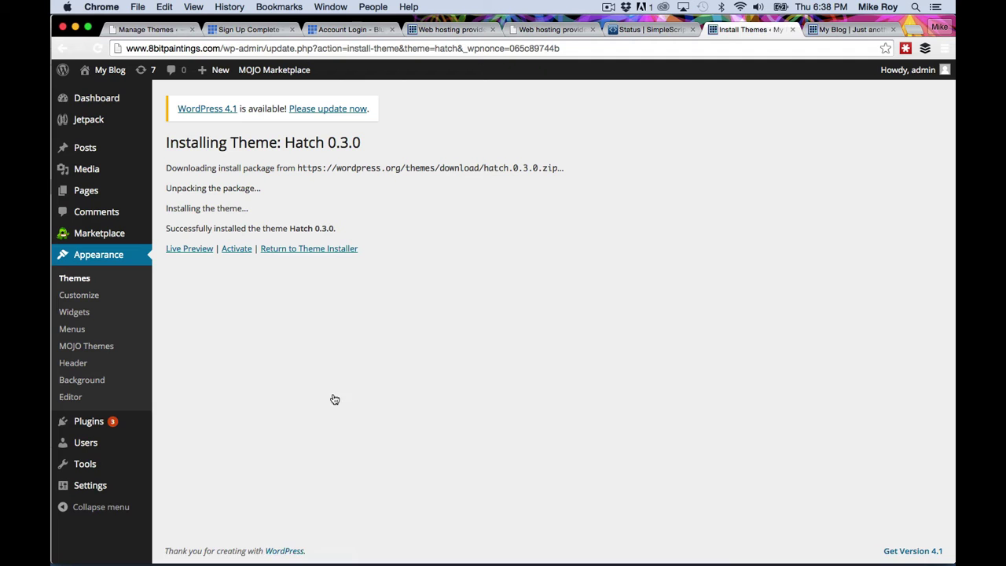
{"action": "left_click", "coordinate": [235, 252]}
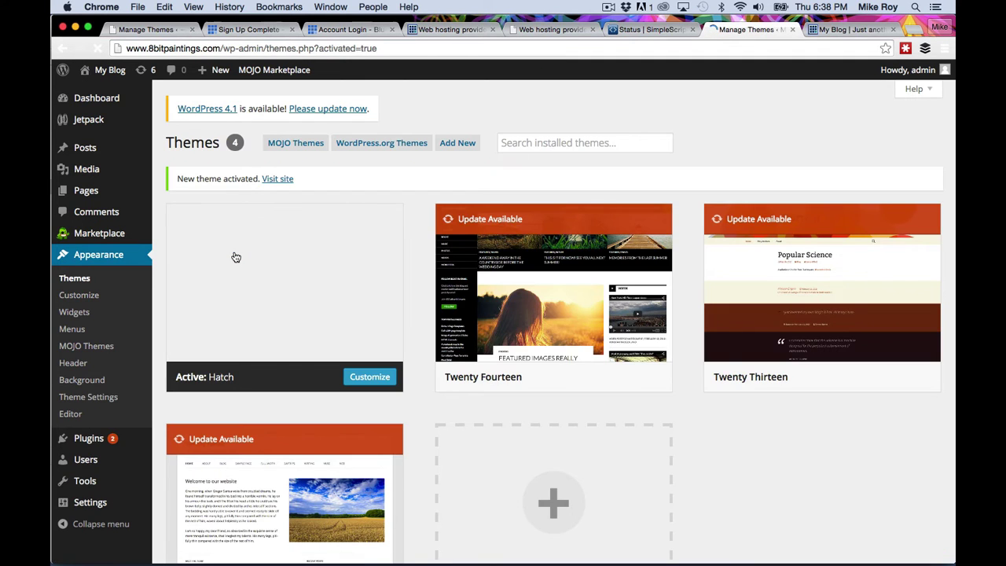
- Preview the live site in the Hatch theme, then return to the Dashboard
{"action": "mouse_move", "coordinate": [106, 73]}
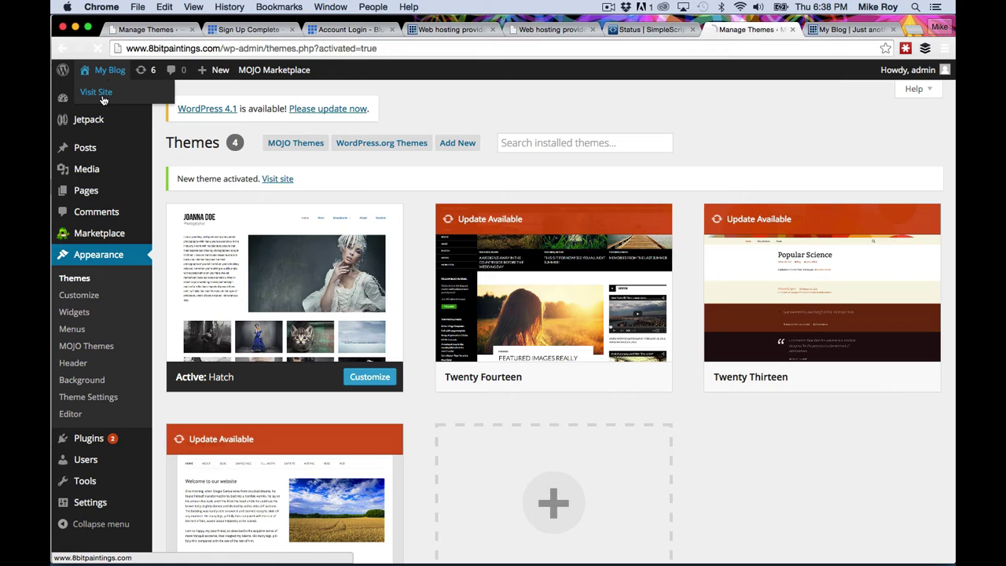
{"action": "left_click", "coordinate": [101, 95]}
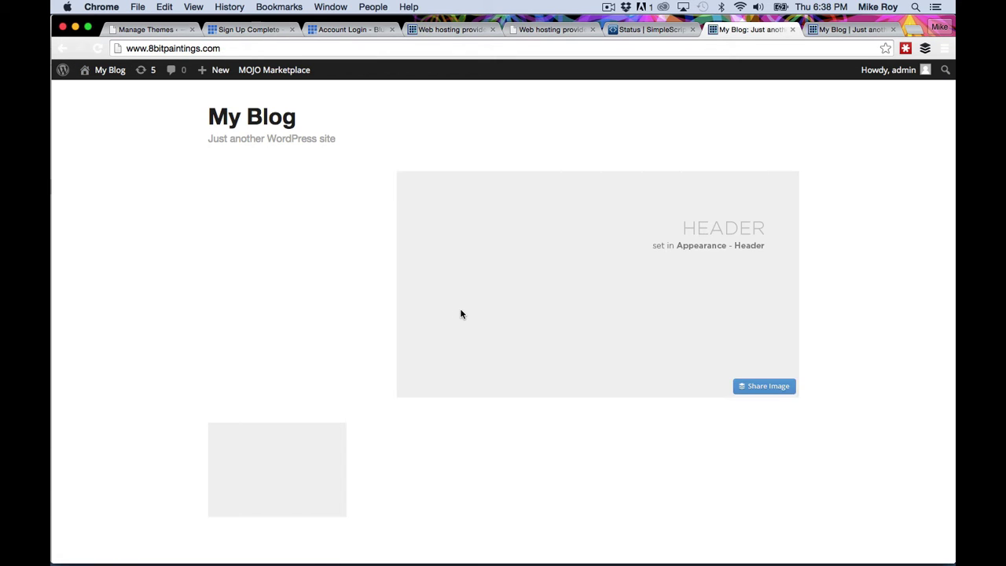
{"action": "scroll", "coordinate": [462, 314], "scroll_direction": "down", "scroll_amount": 2}
{"action": "scroll", "coordinate": [462, 314], "scroll_direction": "up", "scroll_amount": 2}
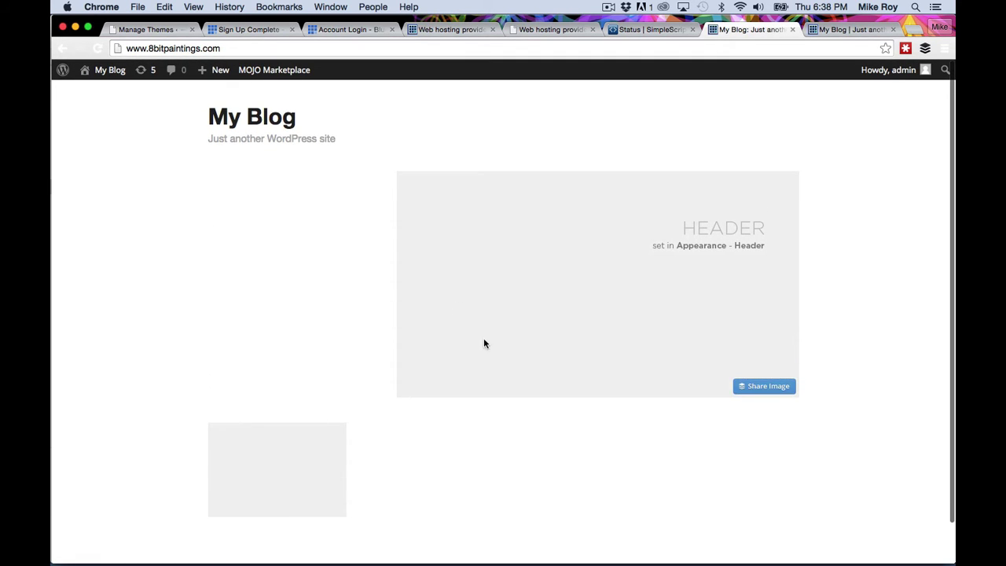
{"action": "mouse_move", "coordinate": [103, 72]}
{"action": "left_click", "coordinate": [104, 92]}
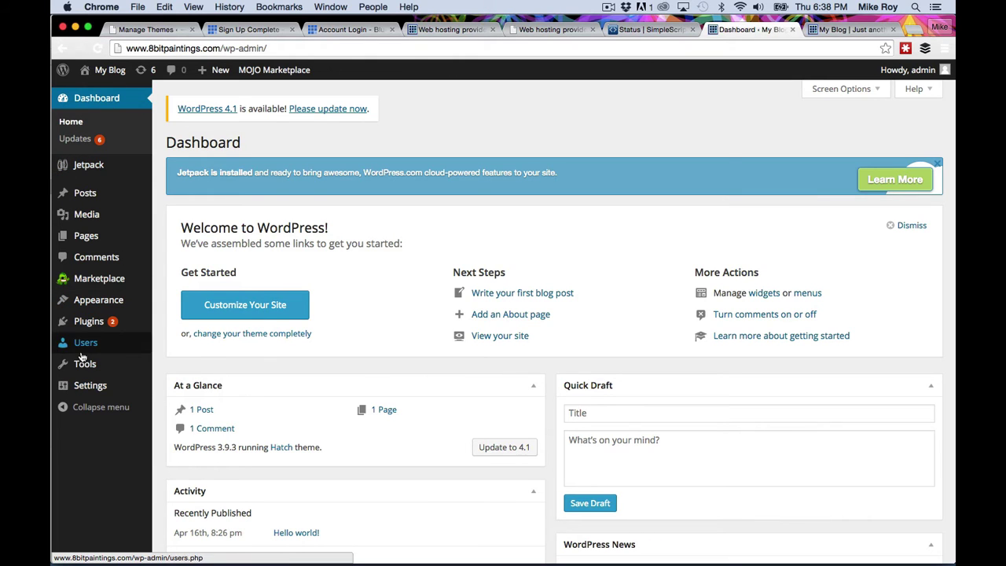
- Open the empty Media Library and switch to the TestArtSite folder in Finder
{"action": "mouse_move", "coordinate": [92, 201]}
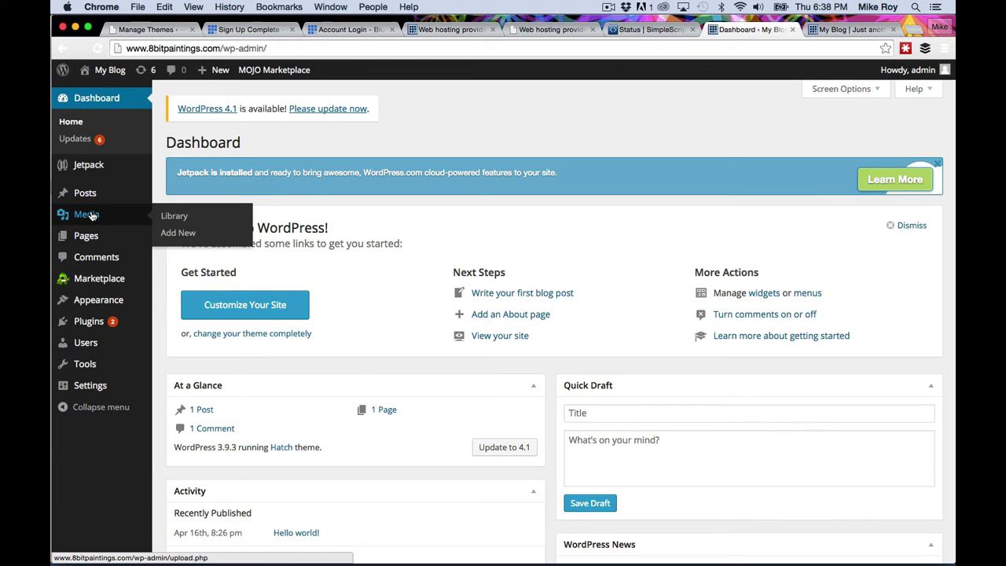
{"action": "left_click", "coordinate": [181, 219]}
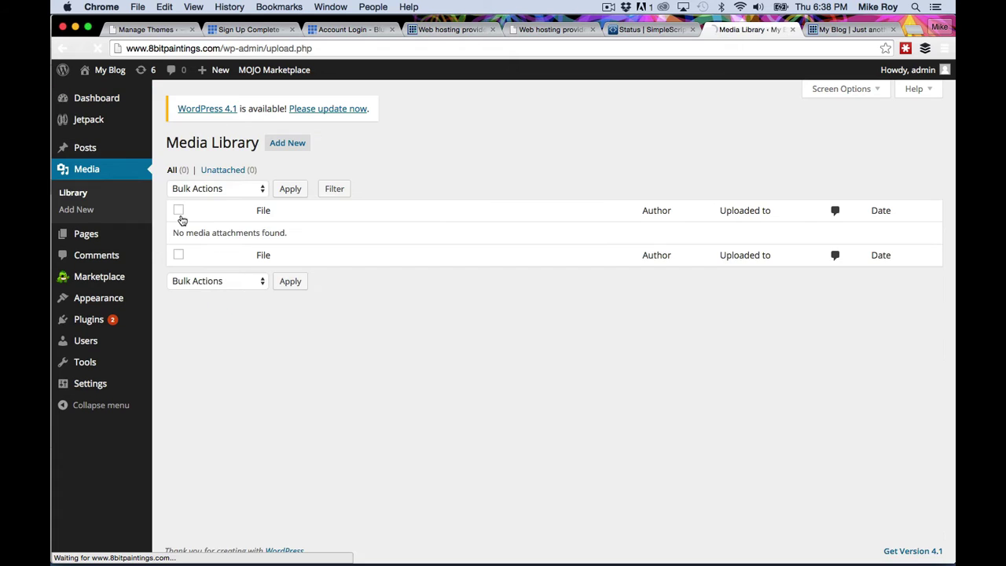
{"action": "key", "text": "super+Tab"}
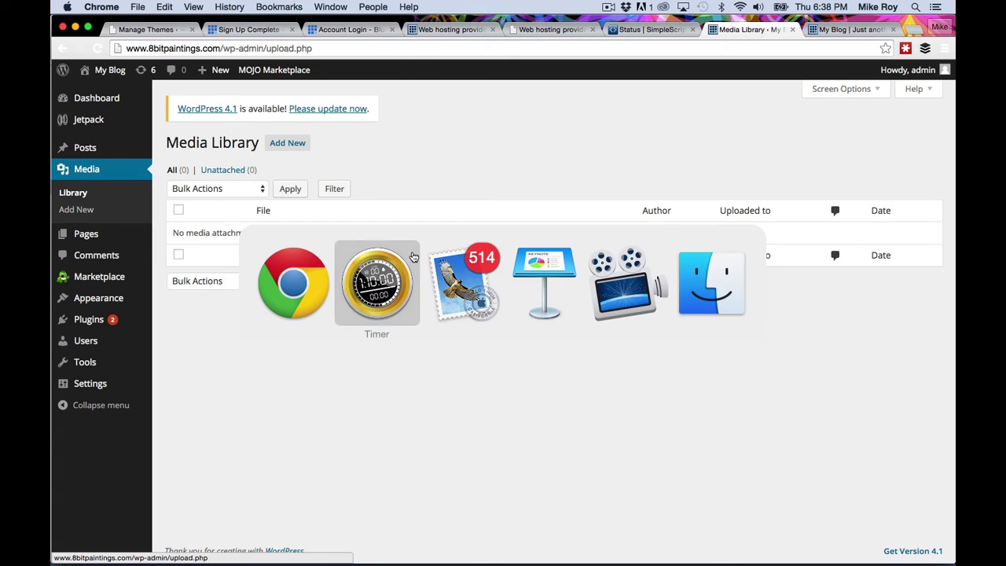
- Select all twelve TestArtSite files in Finder and drop them onto the browser window
{"action": "left_click", "coordinate": [712, 282]}
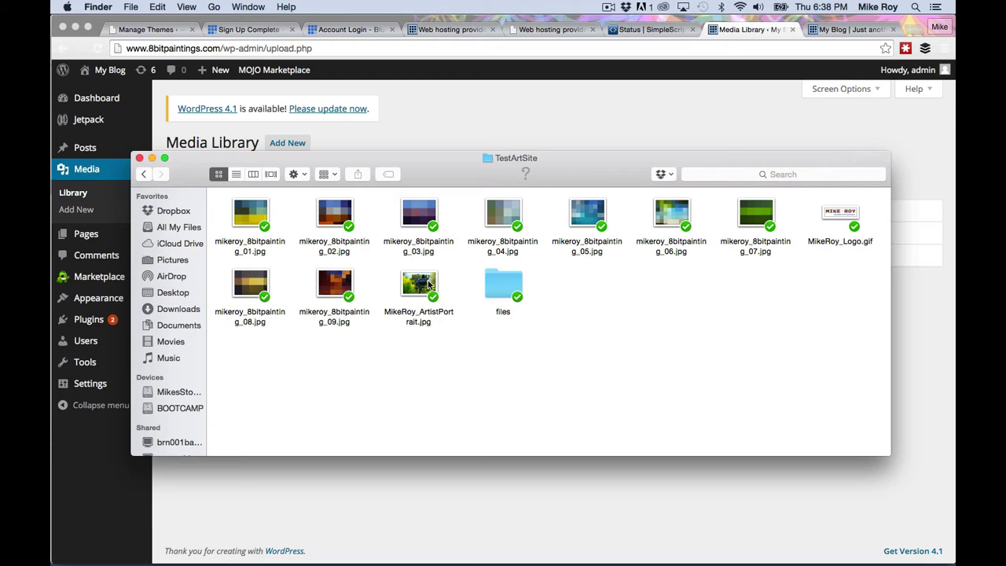
{"action": "left_click_drag", "start_coordinate": [250, 312], "coordinate": [629, 322]}
{"action": "left_click", "coordinate": [879, 353]}
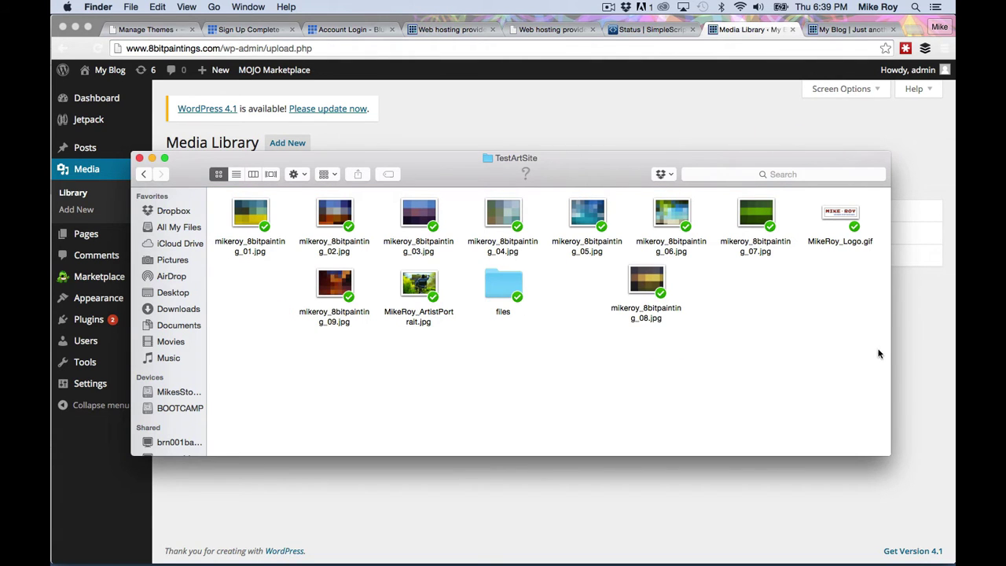
{"action": "left_click_drag", "start_coordinate": [879, 353], "coordinate": [213, 185]}
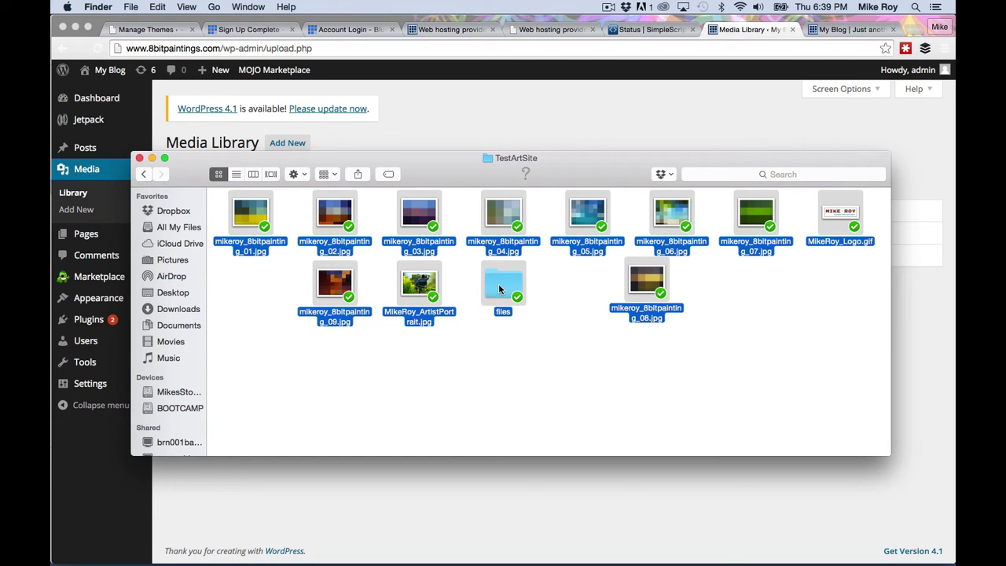
{"action": "left_click_drag", "start_coordinate": [445, 175], "coordinate": [540, 312]}
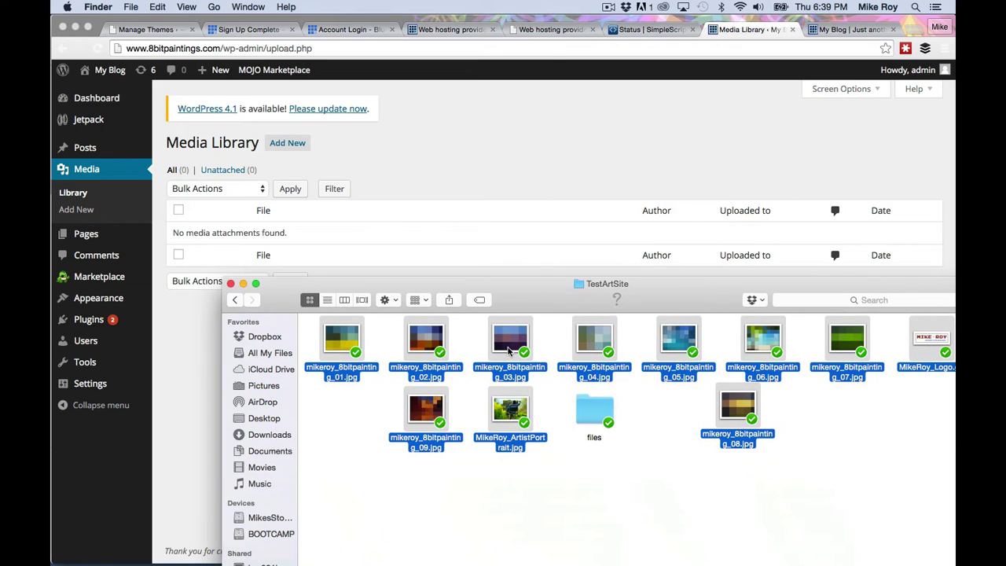
{"action": "left_click_drag", "start_coordinate": [508, 349], "coordinate": [308, 151]}
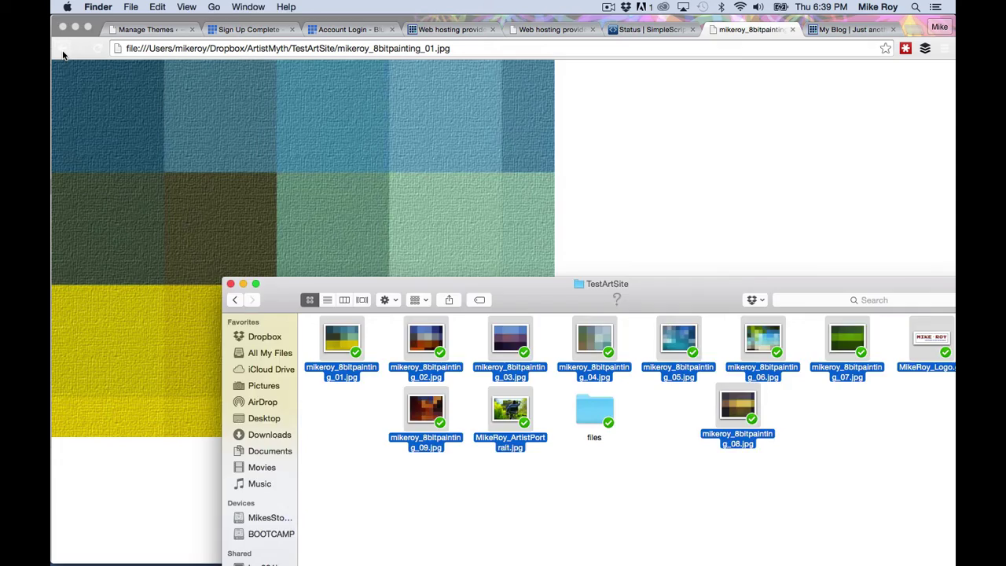
- Upload the selected TestArtSite files, including mikeroy_8bitpainting_01 to _09, through Media > Add New
{"action": "left_click", "coordinate": [62, 48]}
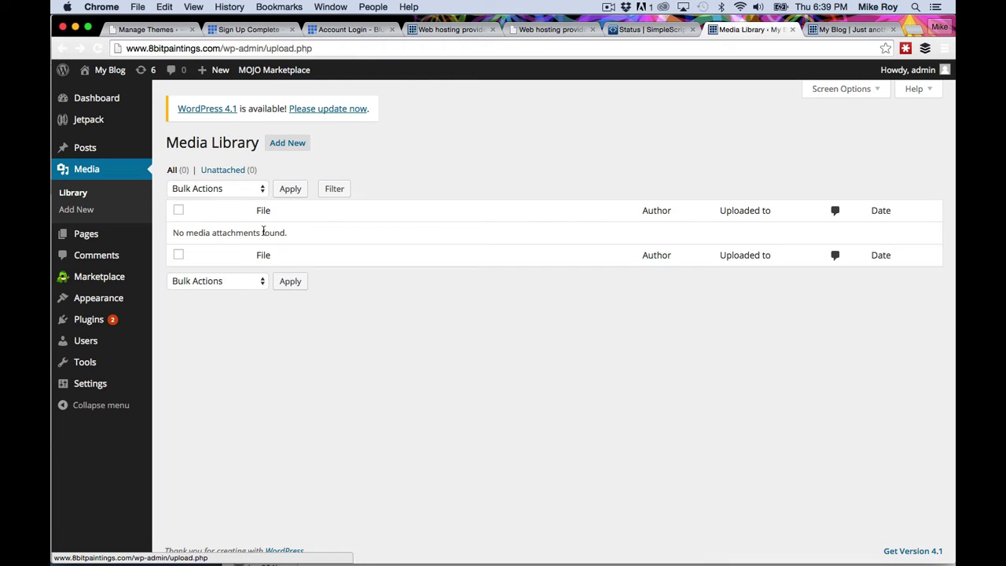
{"action": "left_click", "coordinate": [288, 143]}
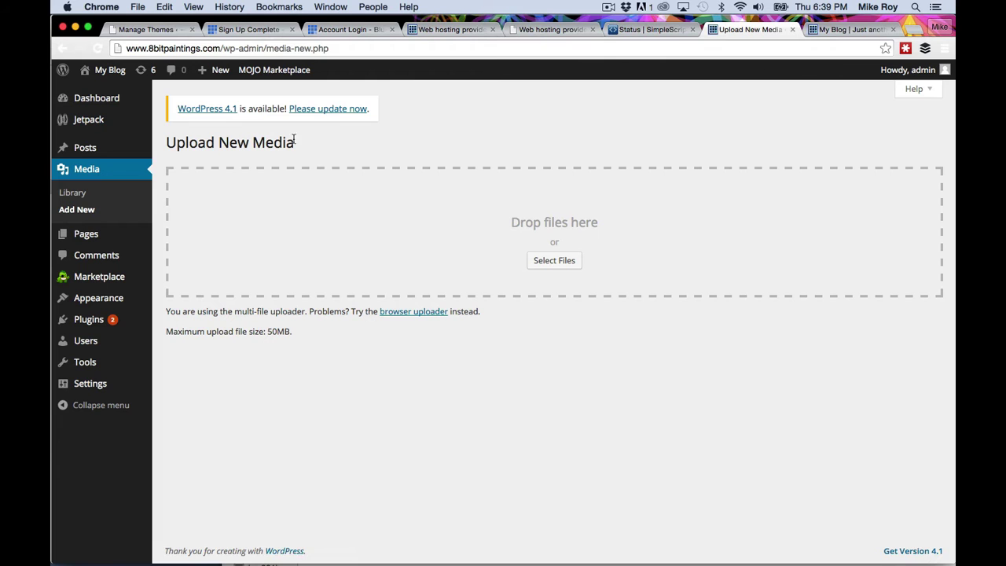
{"action": "key", "text": "super+Tab"}
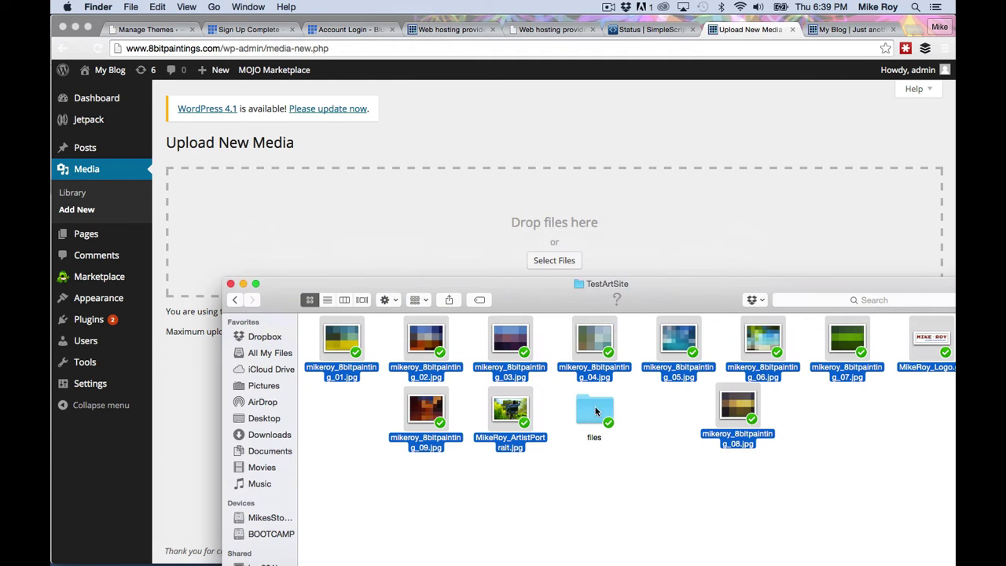
{"action": "left_click_drag", "start_coordinate": [516, 352], "coordinate": [488, 210]}
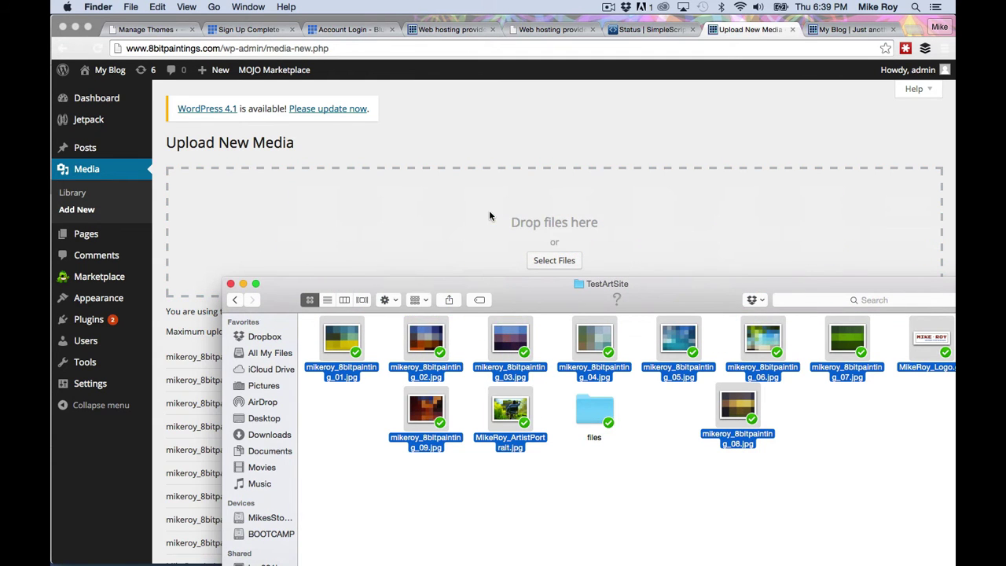
{"action": "left_click", "coordinate": [489, 210]}
{"action": "scroll", "coordinate": [703, 460], "scroll_direction": "down", "scroll_amount": 3}
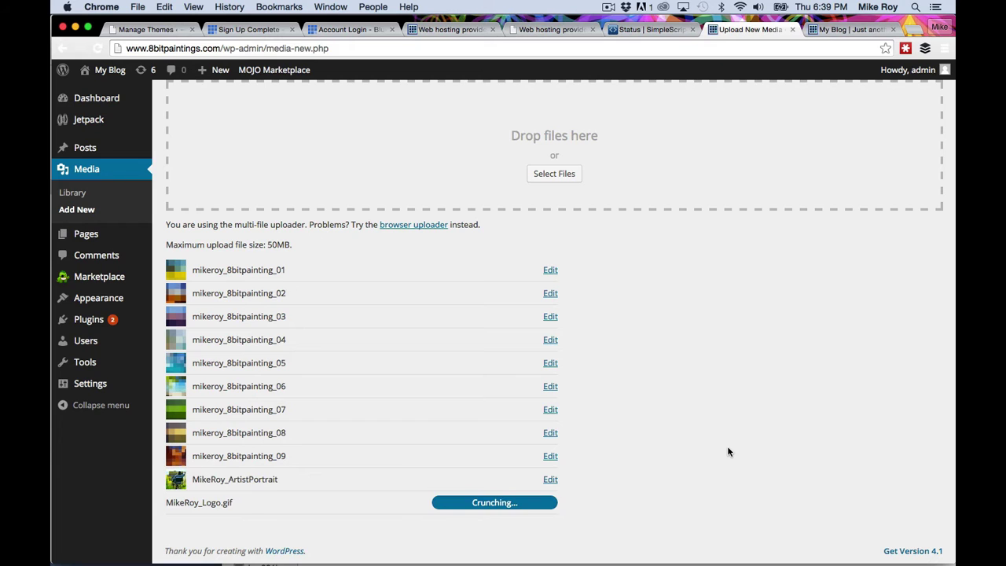
{"action": "scroll", "coordinate": [728, 452], "scroll_direction": "up", "scroll_amount": 3}
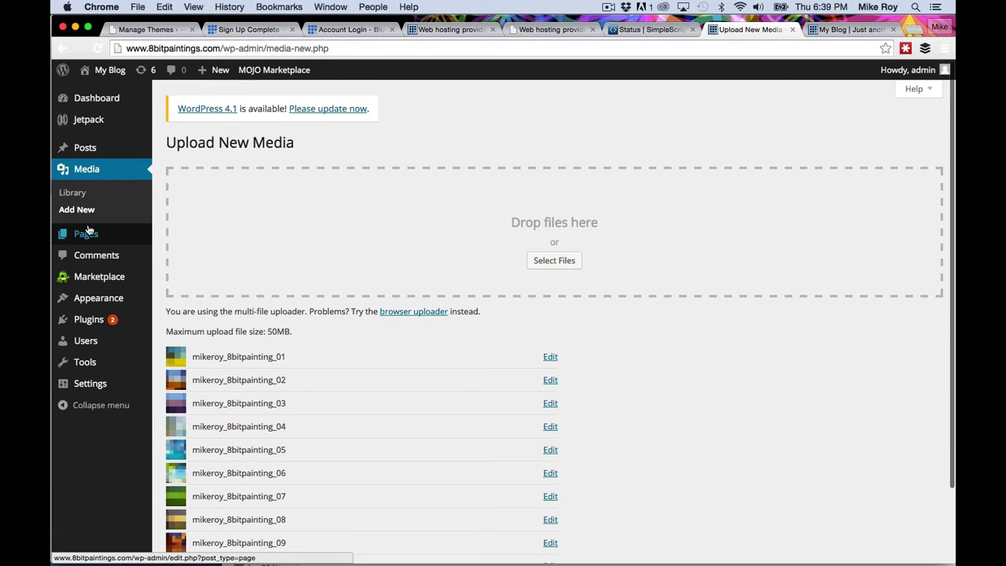
{"action": "mouse_move", "coordinate": [90, 238]}
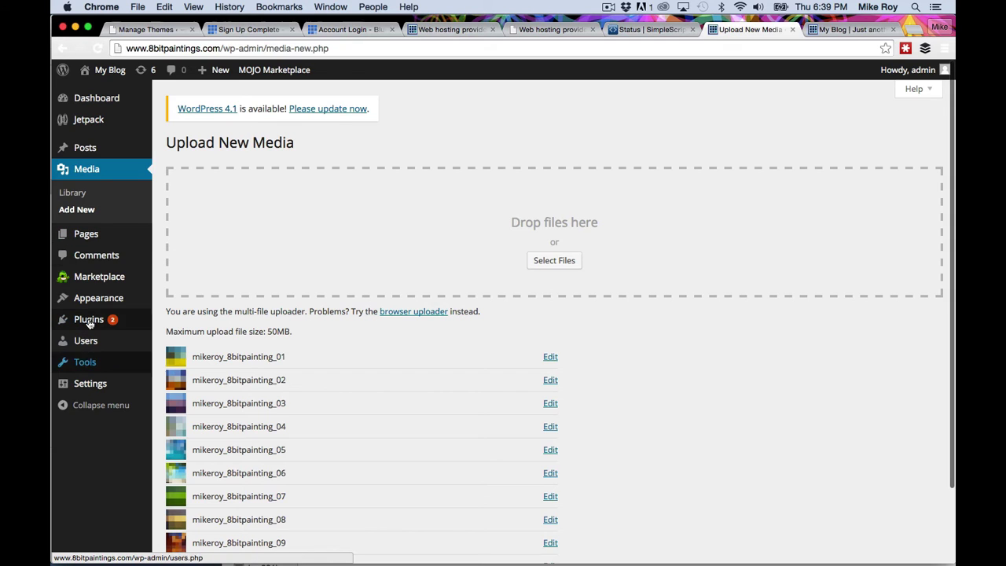
- View the live site, return to the Dashboard, and start a new post
{"action": "mouse_move", "coordinate": [101, 75]}
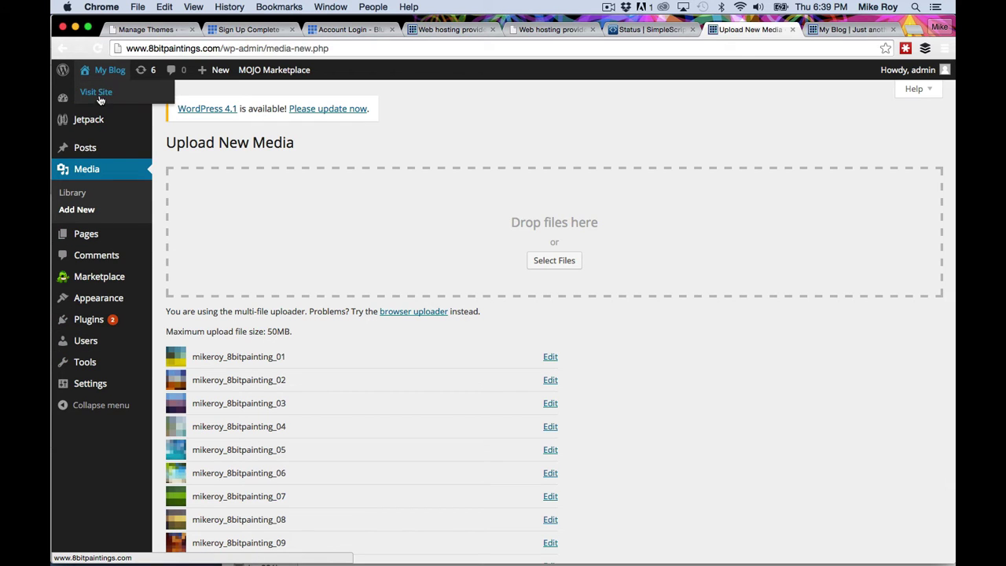
{"action": "left_click", "coordinate": [97, 93]}
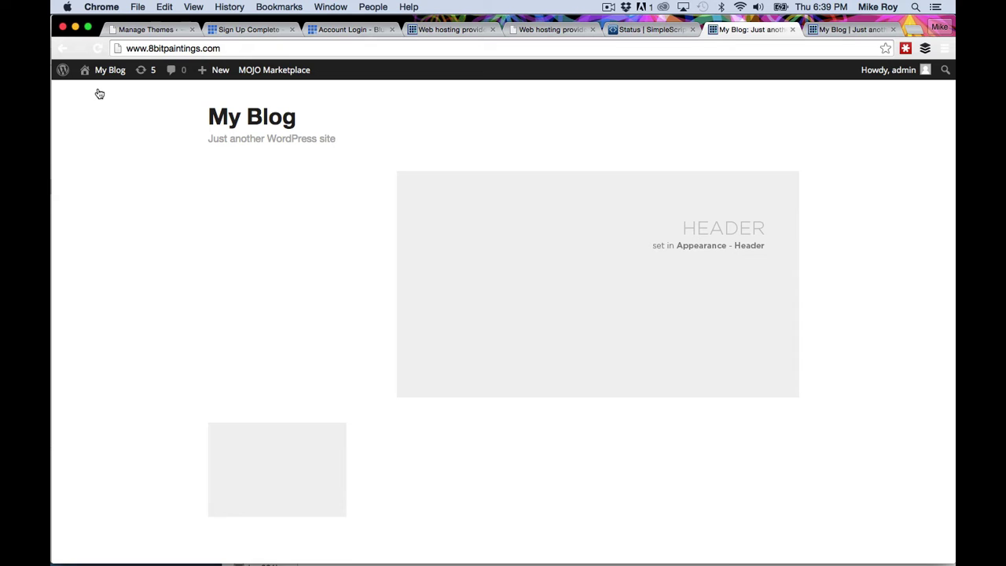
{"action": "mouse_move", "coordinate": [106, 75]}
{"action": "left_click", "coordinate": [102, 95]}
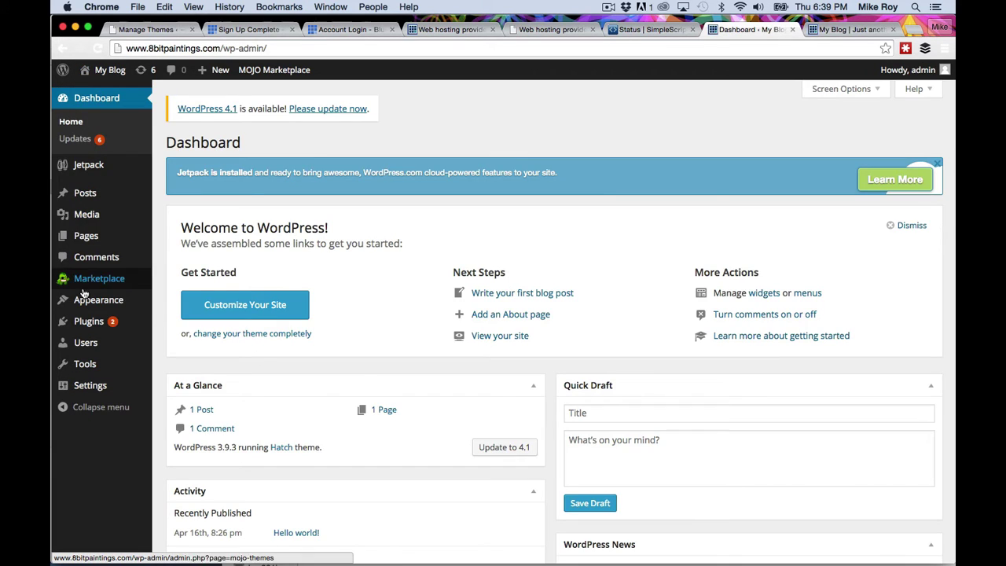
{"action": "left_click", "coordinate": [82, 198]}
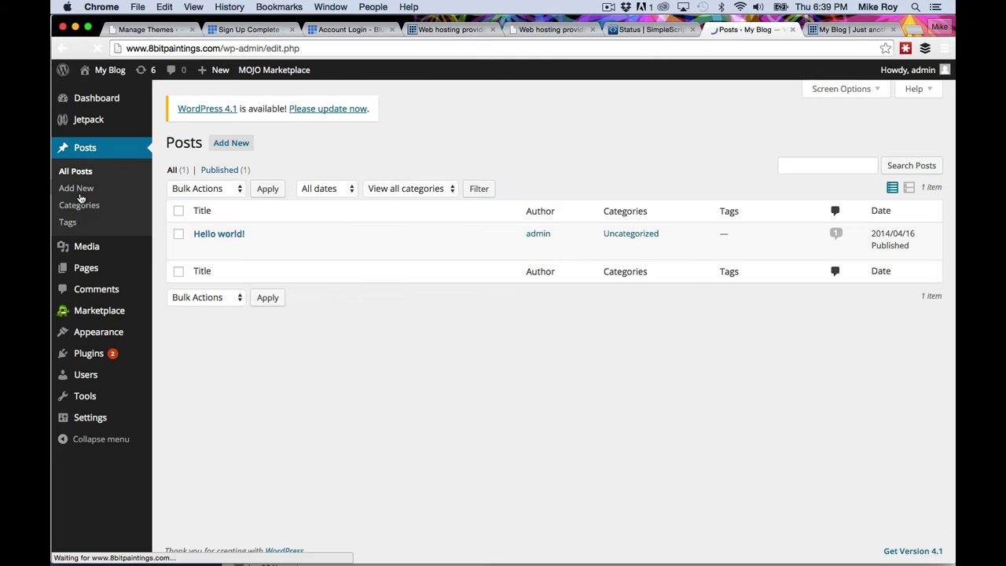
{"action": "left_click", "coordinate": [232, 144]}
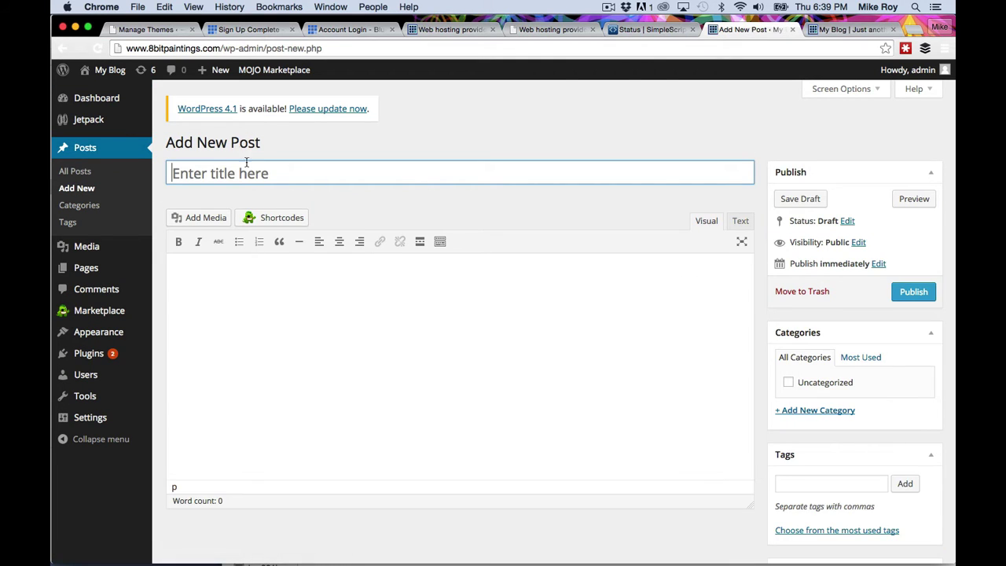
- Set mikeroy_8bitpainting_09 as featured image, title the post Fire Canyon, and publish it
{"action": "scroll", "coordinate": [909, 404], "scroll_direction": "down", "scroll_amount": 3}
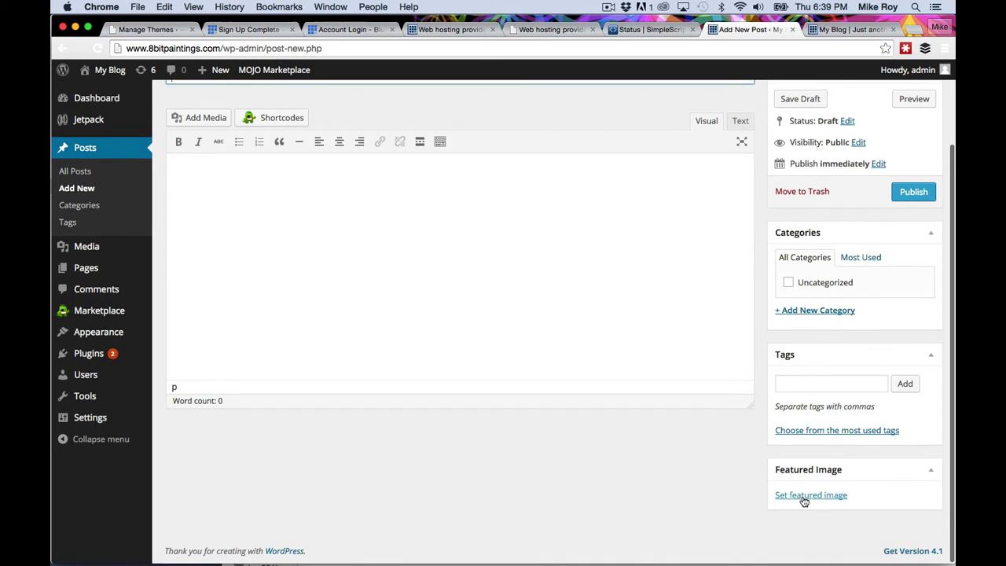
{"action": "left_click", "coordinate": [805, 497]}
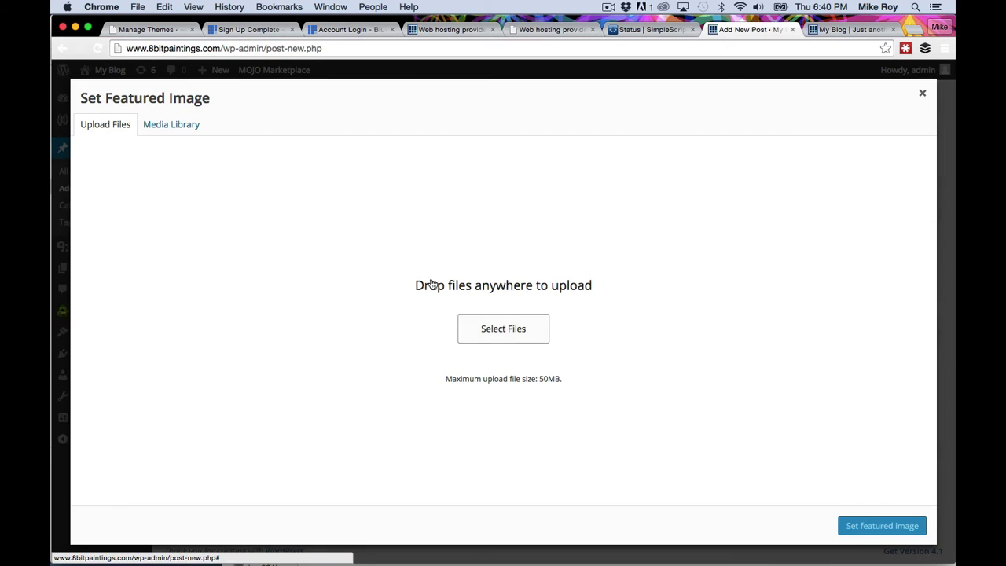
{"action": "left_click", "coordinate": [164, 128]}
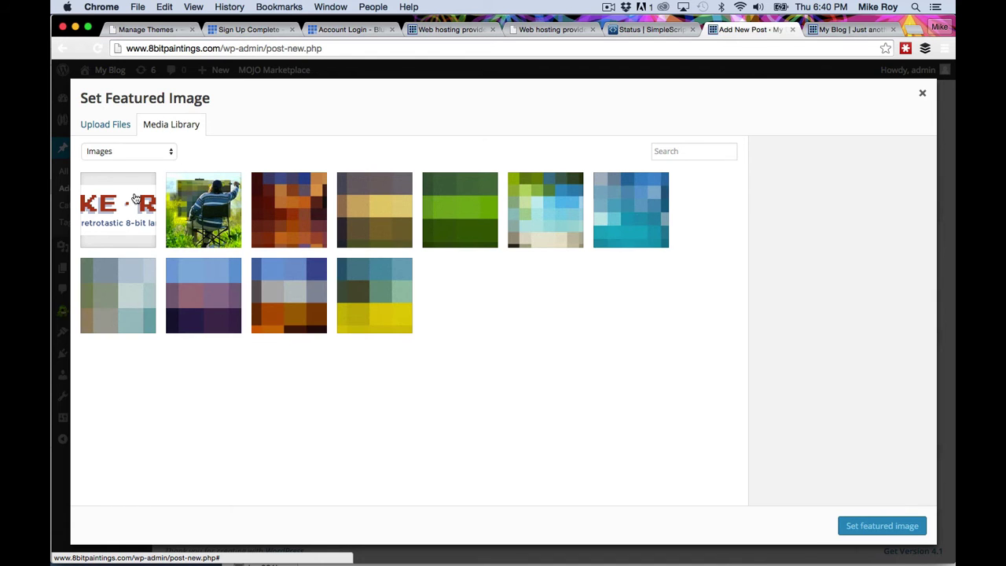
{"action": "left_click", "coordinate": [303, 203]}
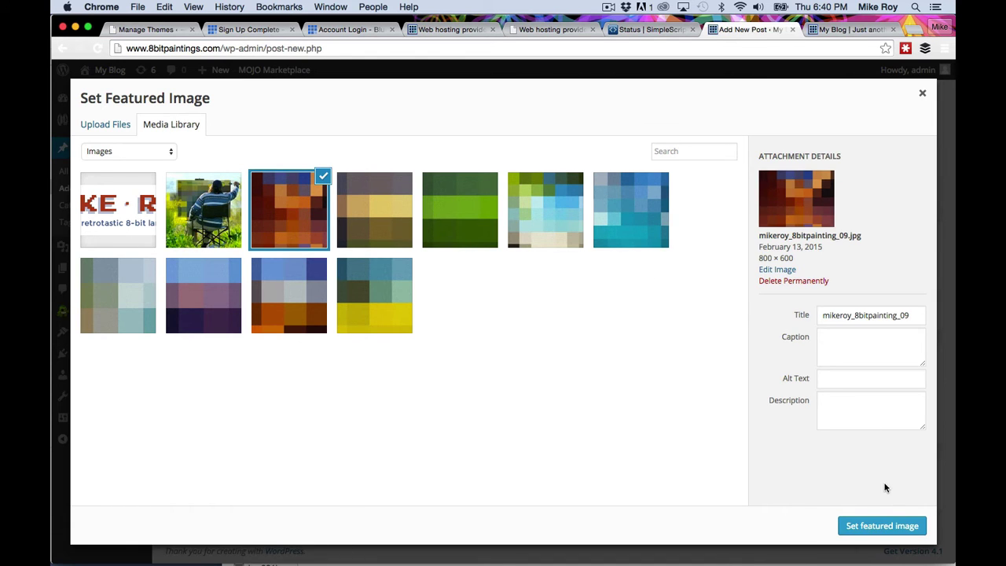
{"action": "left_click", "coordinate": [883, 526]}
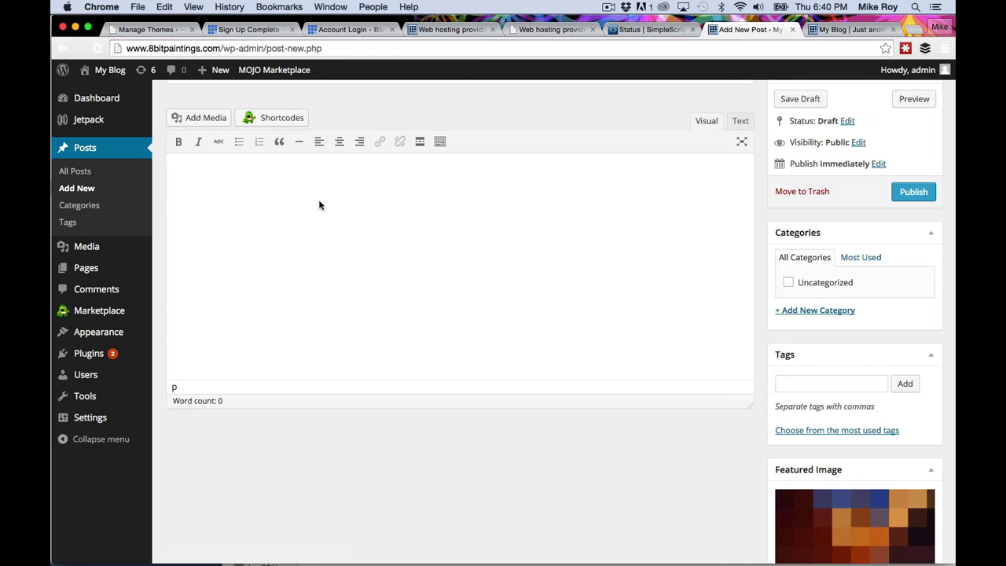
{"action": "scroll", "coordinate": [698, 443], "scroll_direction": "up", "scroll_amount": 3}
{"action": "left_click", "coordinate": [295, 175]}
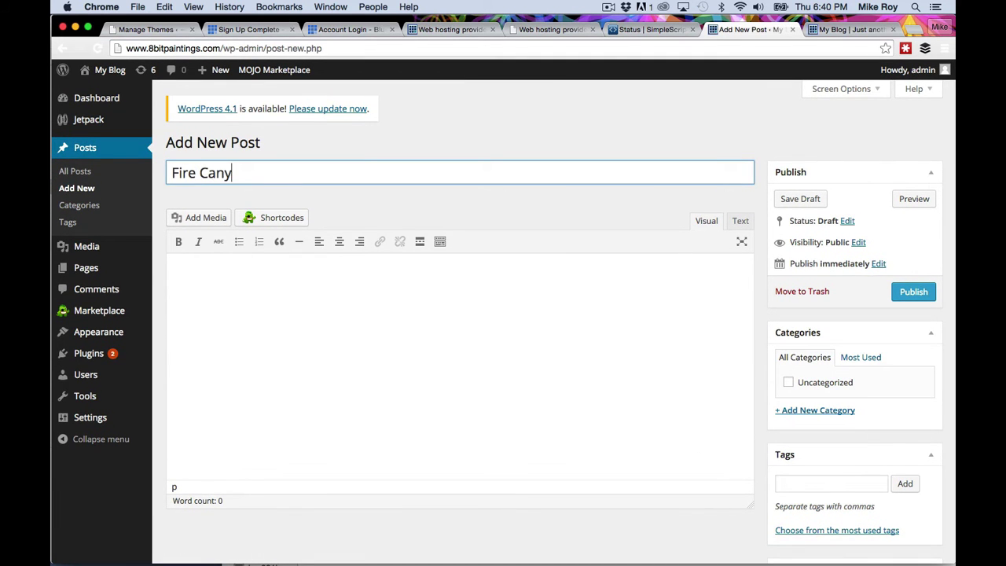
{"action": "left_click", "coordinate": [912, 292]}
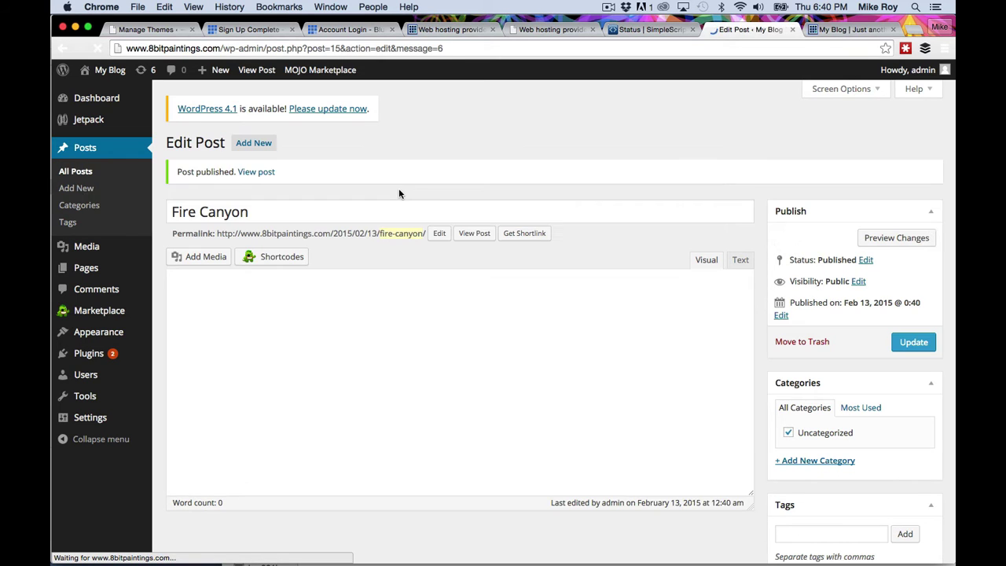
- Create a post with mikeroy_8bitpainting_08 as featured image, titled Green Meadow, and publish it
{"action": "left_click", "coordinate": [257, 147]}
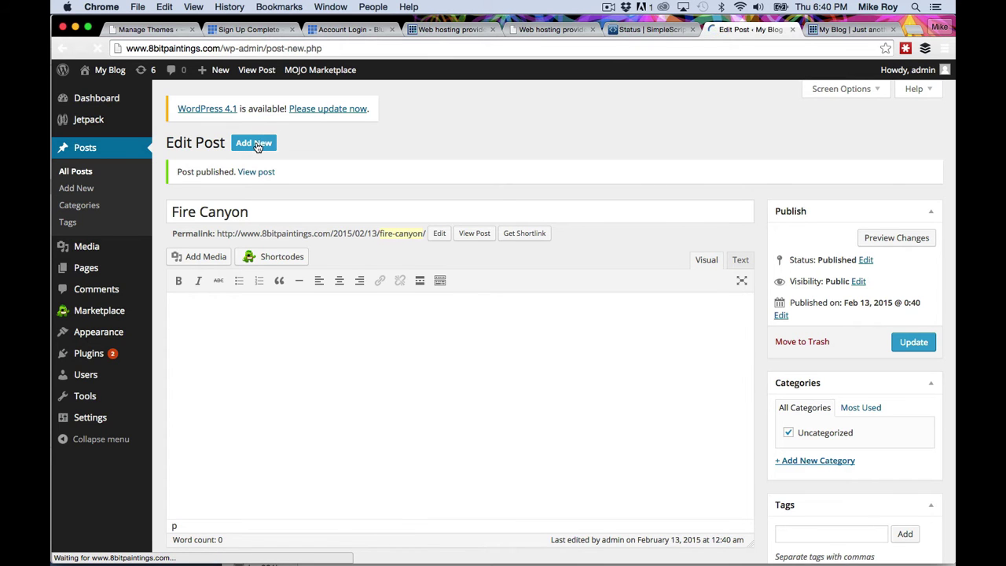
{"action": "scroll", "coordinate": [665, 328], "scroll_direction": "down", "scroll_amount": 5}
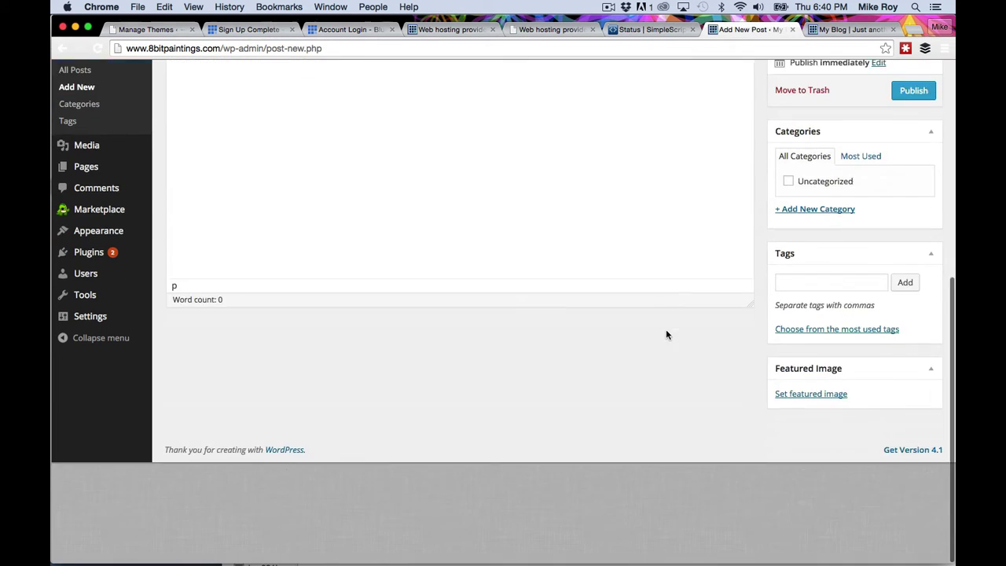
{"action": "left_click", "coordinate": [821, 499]}
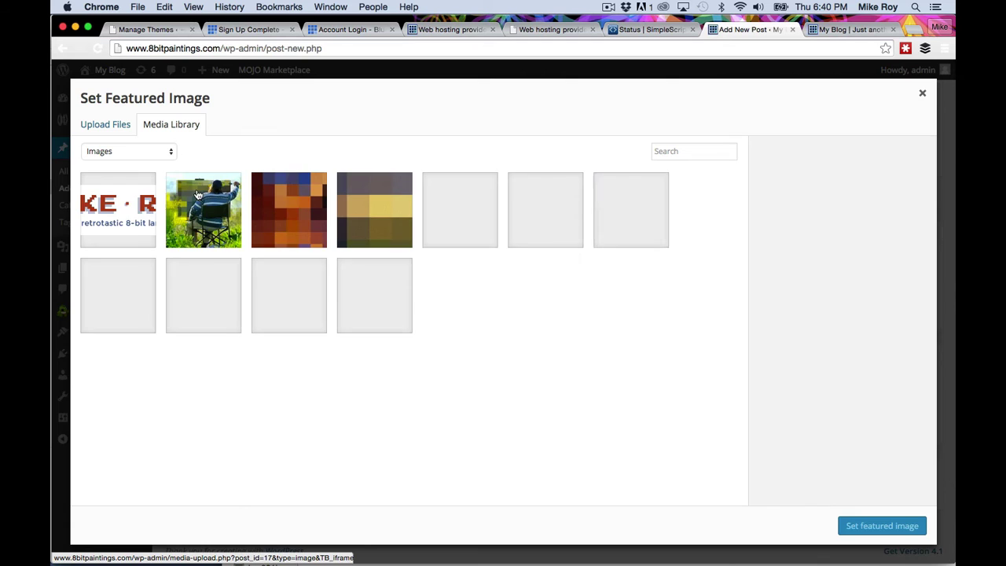
{"action": "left_click", "coordinate": [378, 213]}
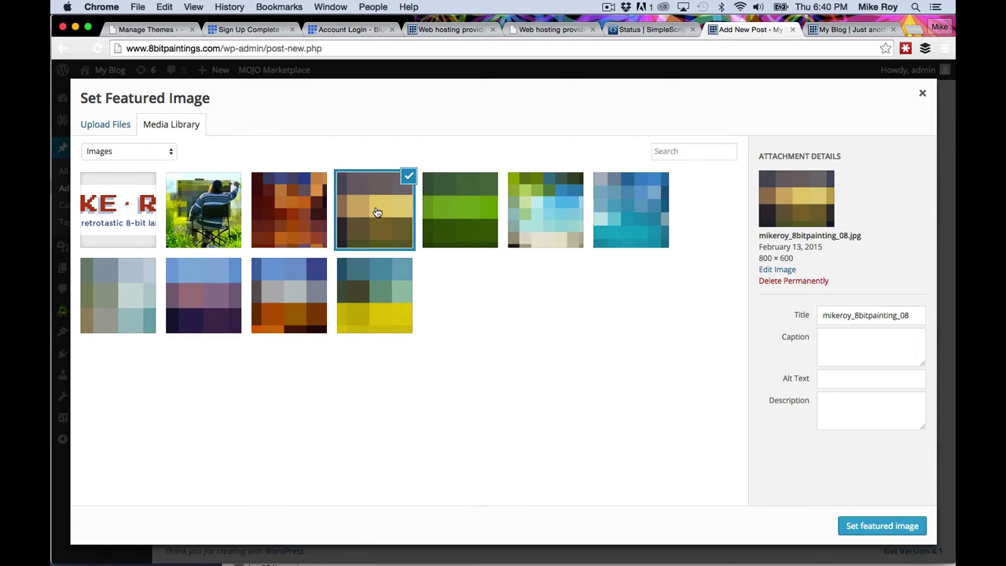
{"action": "left_click", "coordinate": [894, 528]}
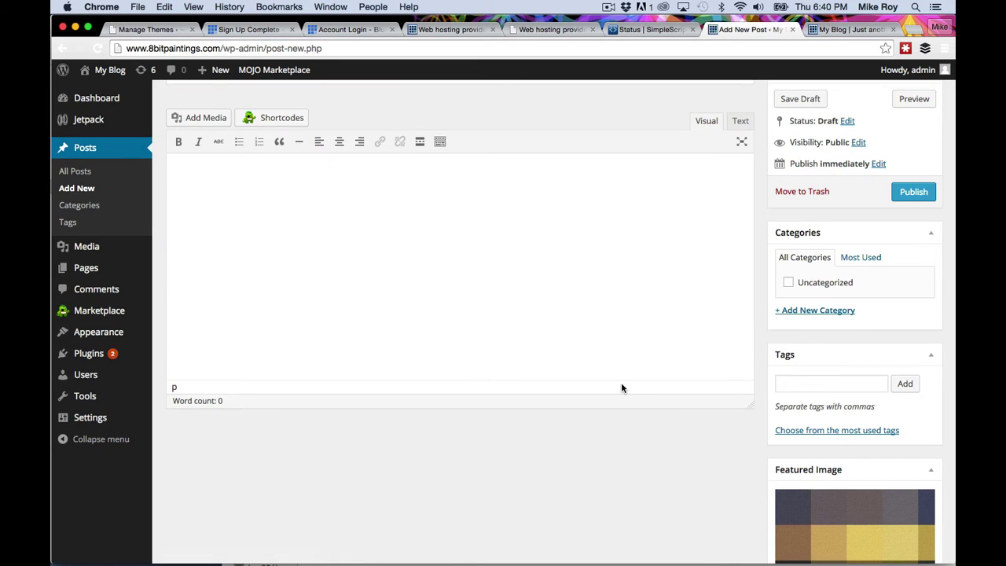
{"action": "scroll", "coordinate": [621, 382], "scroll_direction": "up", "scroll_amount": 5}
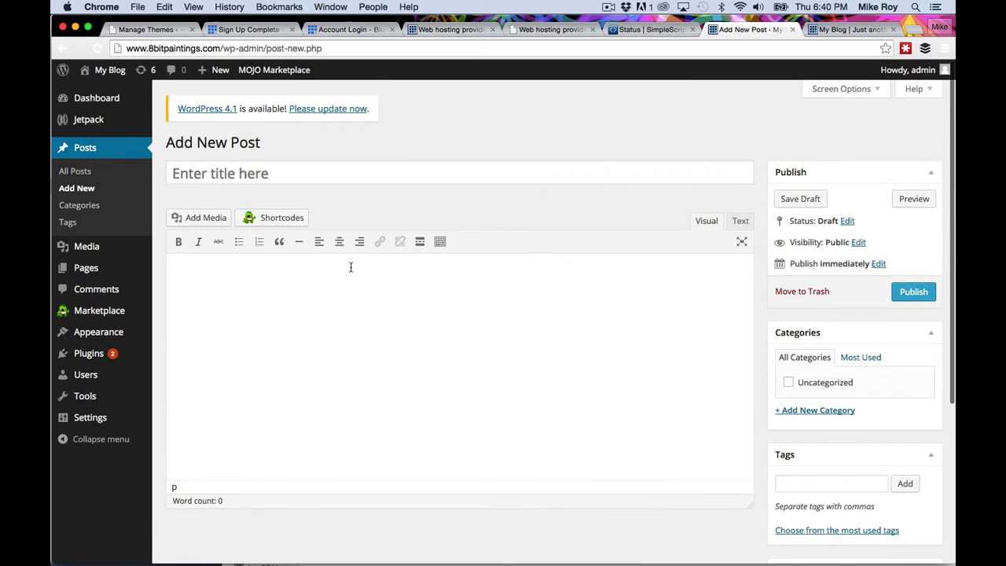
{"action": "scroll", "coordinate": [351, 267], "scroll_direction": "down", "scroll_amount": 5}
{"action": "scroll", "coordinate": [350, 267], "scroll_direction": "up", "scroll_amount": 5}
{"action": "left_click", "coordinate": [221, 172]}
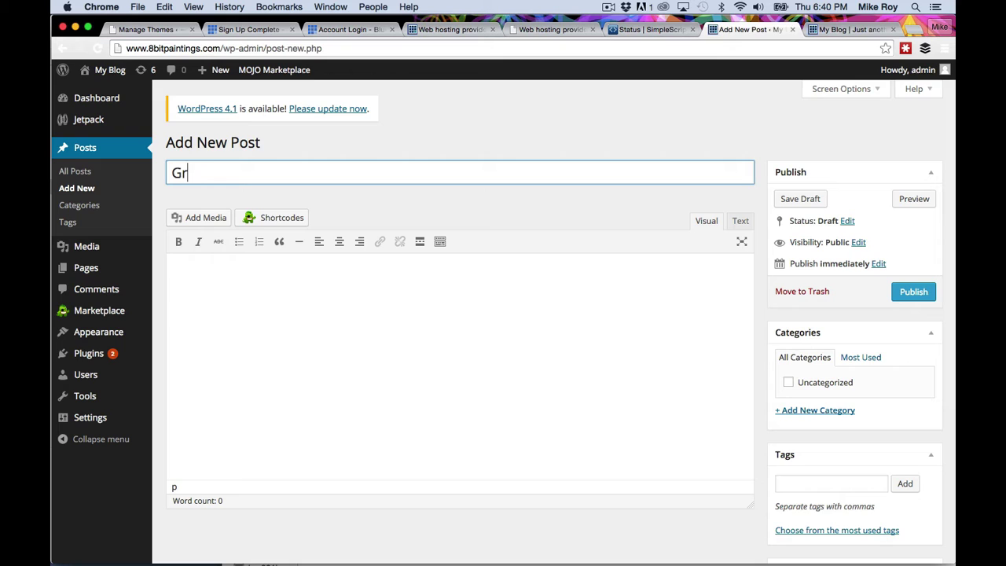
{"action": "type", "text": "Green Mead"}
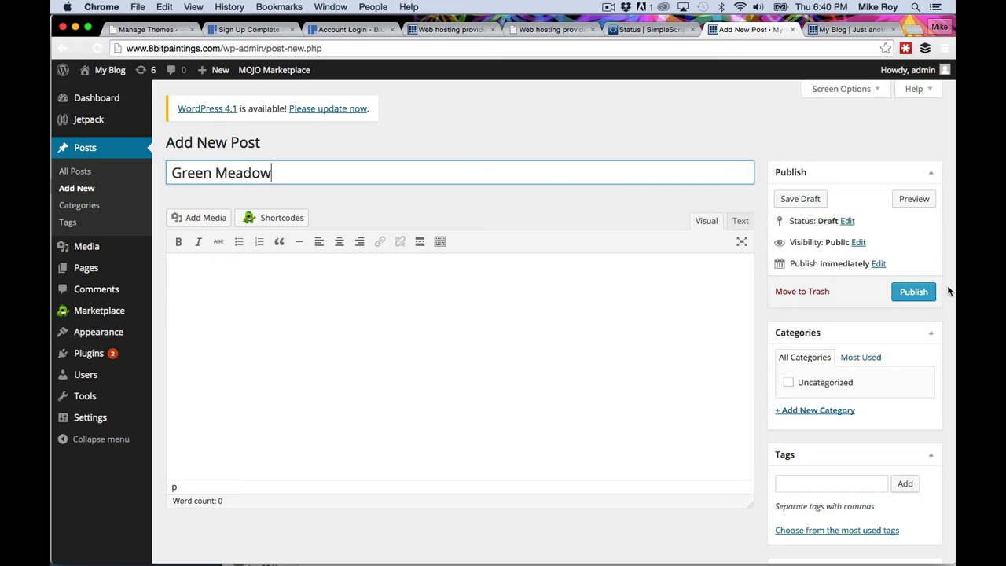
{"action": "type", "text": "ow"}
{"action": "left_click", "coordinate": [911, 293]}
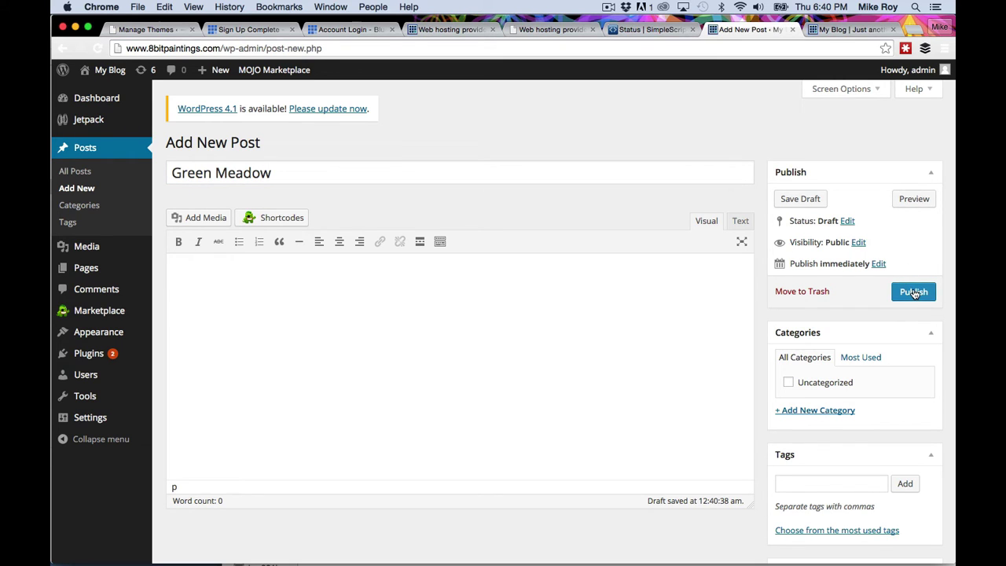
{"action": "left_click", "coordinate": [914, 292]}
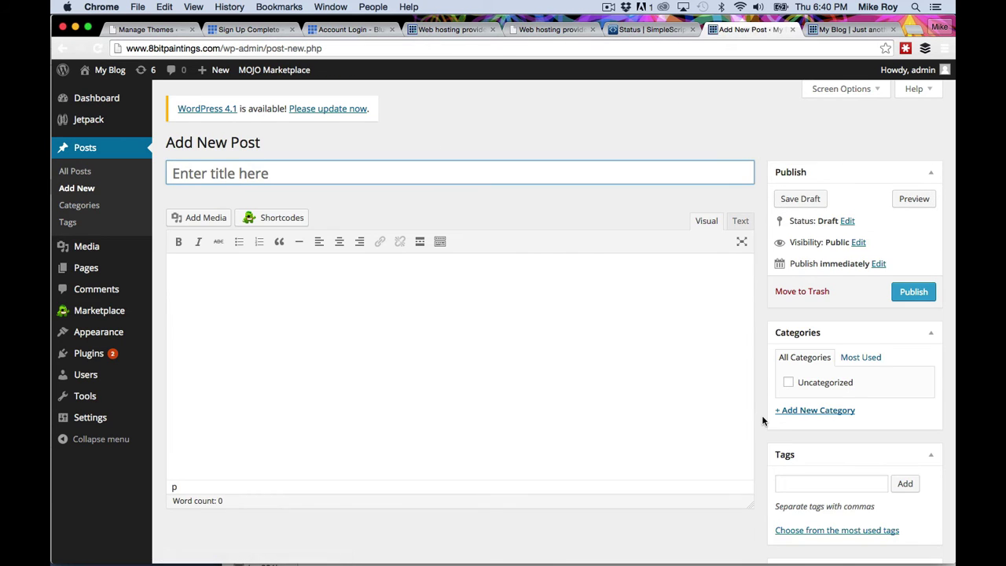
- Give the post mikeroy_8bitpainting_07 as featured image, title it Pretty Green Field, and publish
{"action": "scroll", "coordinate": [817, 437], "scroll_direction": "down", "scroll_amount": 3}
{"action": "left_click", "coordinate": [813, 492]}
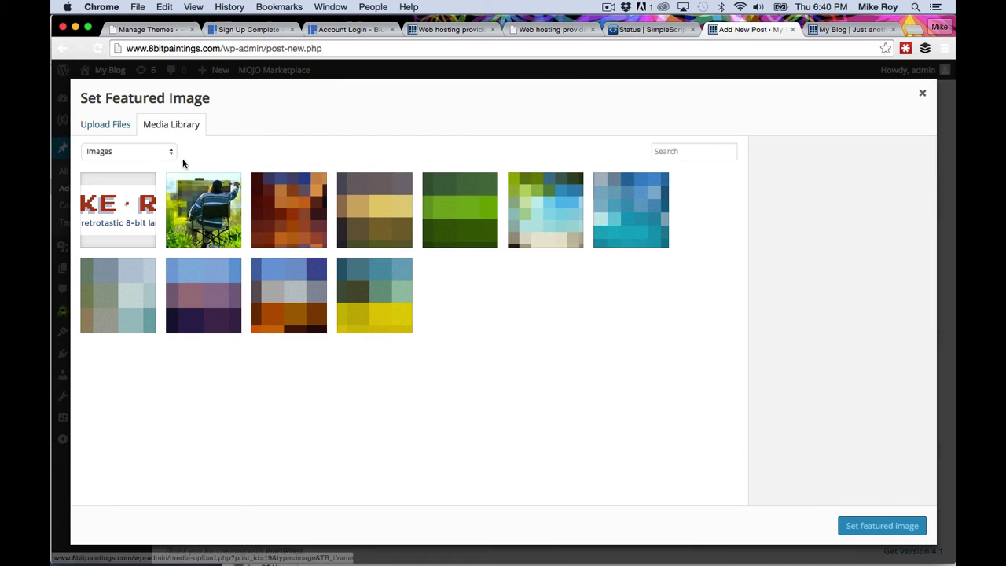
{"action": "left_click", "coordinate": [455, 214]}
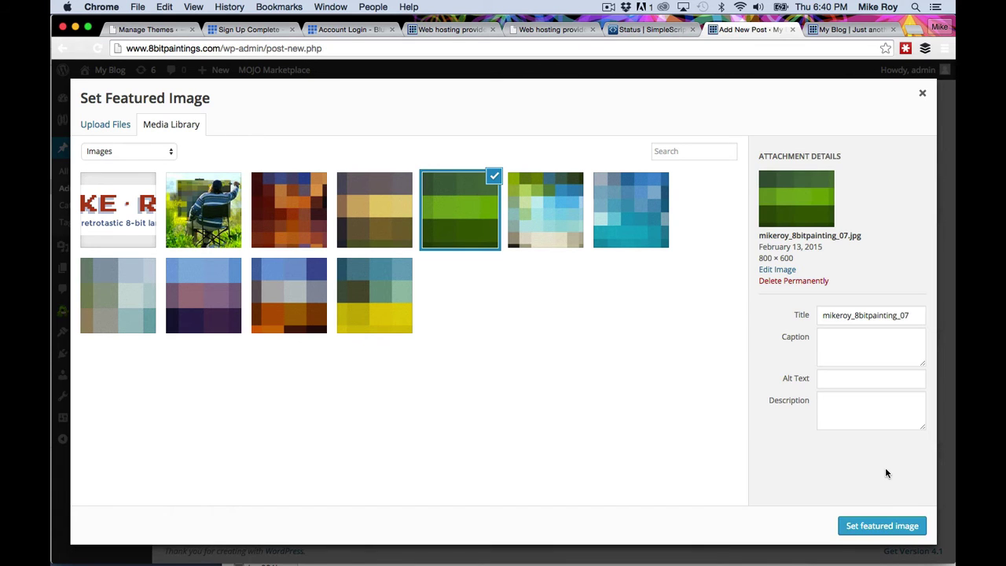
{"action": "left_click", "coordinate": [881, 525]}
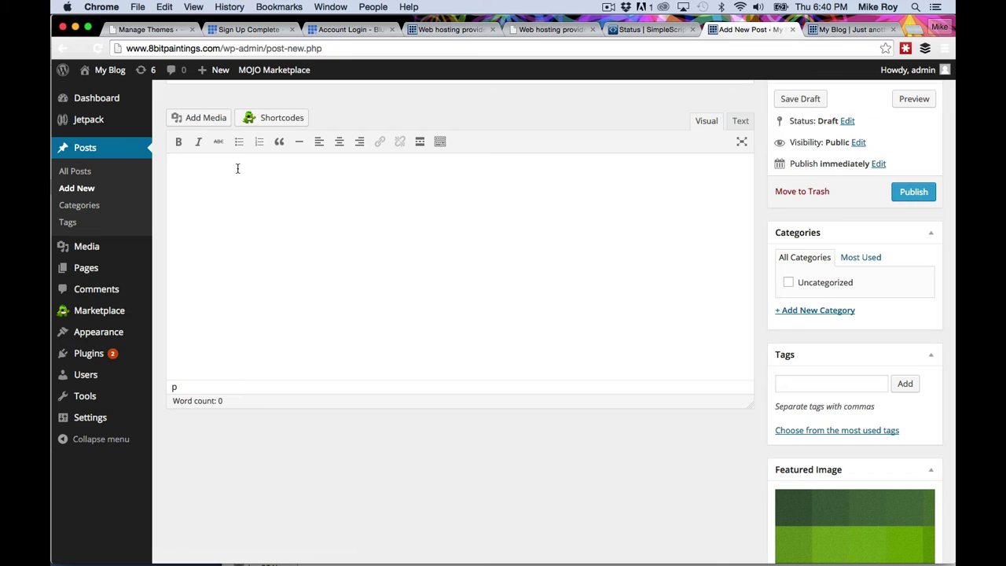
{"action": "scroll", "coordinate": [490, 354], "scroll_direction": "up", "scroll_amount": 3}
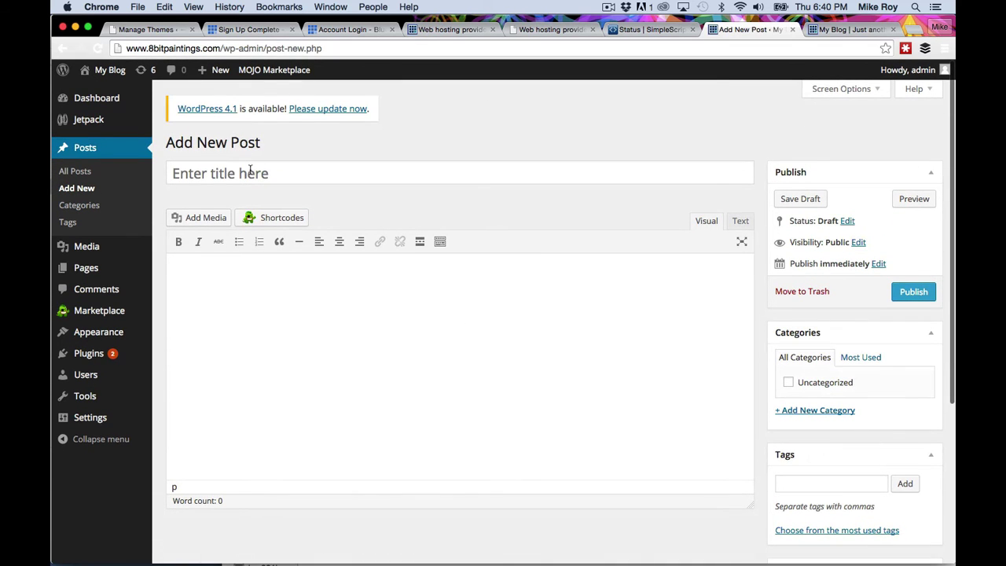
{"action": "left_click", "coordinate": [250, 171]}
{"action": "type", "text": "Pretty G"}
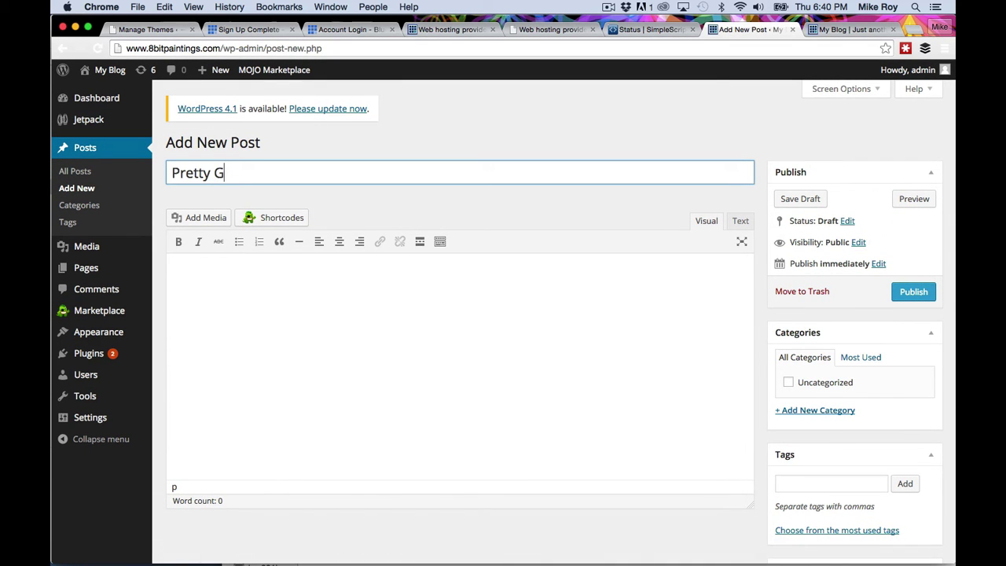
{"action": "type", "text": "reen fie"}
{"action": "key", "text": "BackSpace"}
{"action": "key", "text": "BackSpace"}
{"action": "key", "text": "BackSpace"}
{"action": "left_click", "coordinate": [932, 292]}
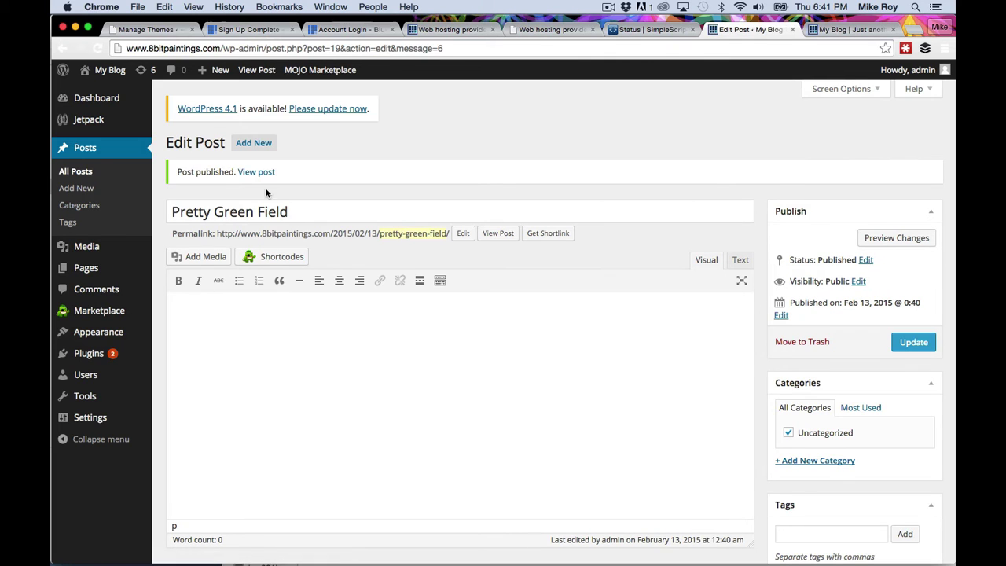
- Start a new post and set the pale blue-green pixel painting as its featured image
{"action": "left_click", "coordinate": [256, 149]}
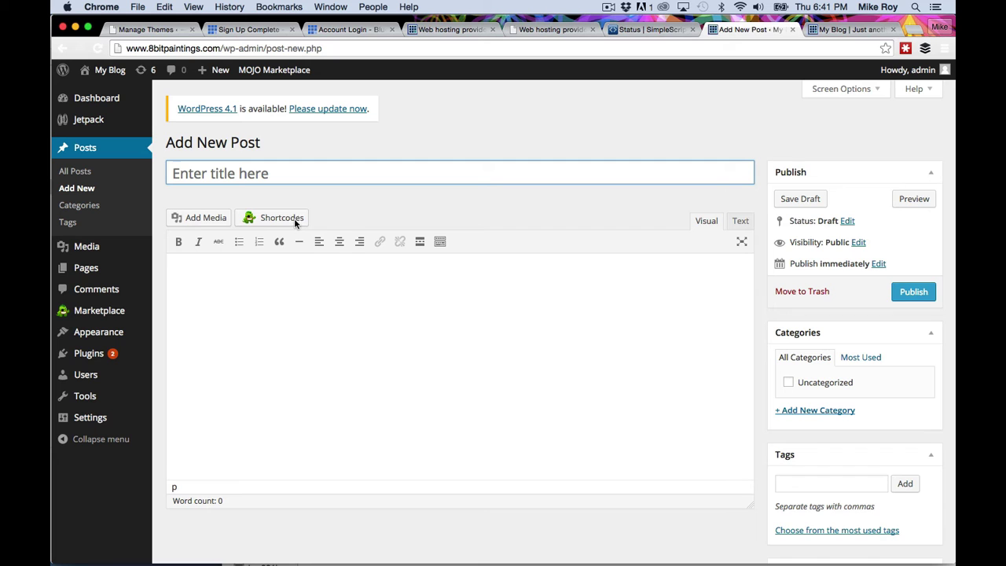
{"action": "scroll", "coordinate": [778, 351], "scroll_direction": "down", "scroll_amount": 3}
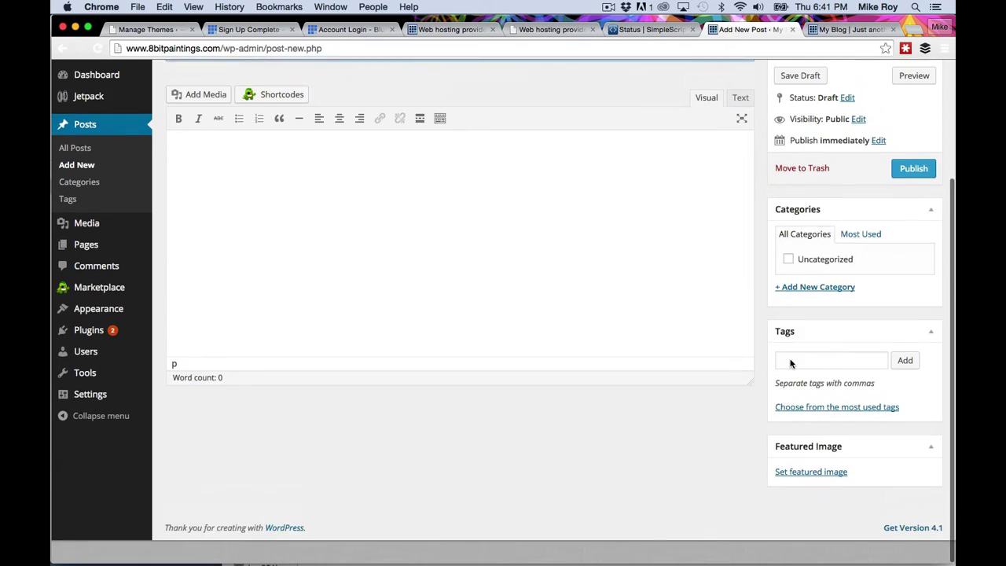
{"action": "left_click", "coordinate": [814, 495]}
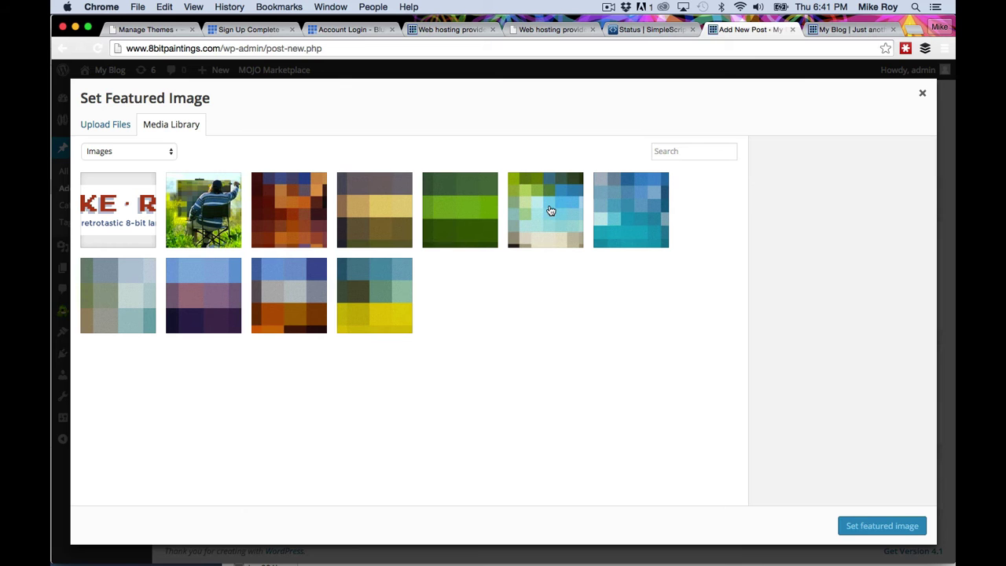
{"action": "left_click", "coordinate": [551, 210]}
{"action": "left_click", "coordinate": [885, 527]}
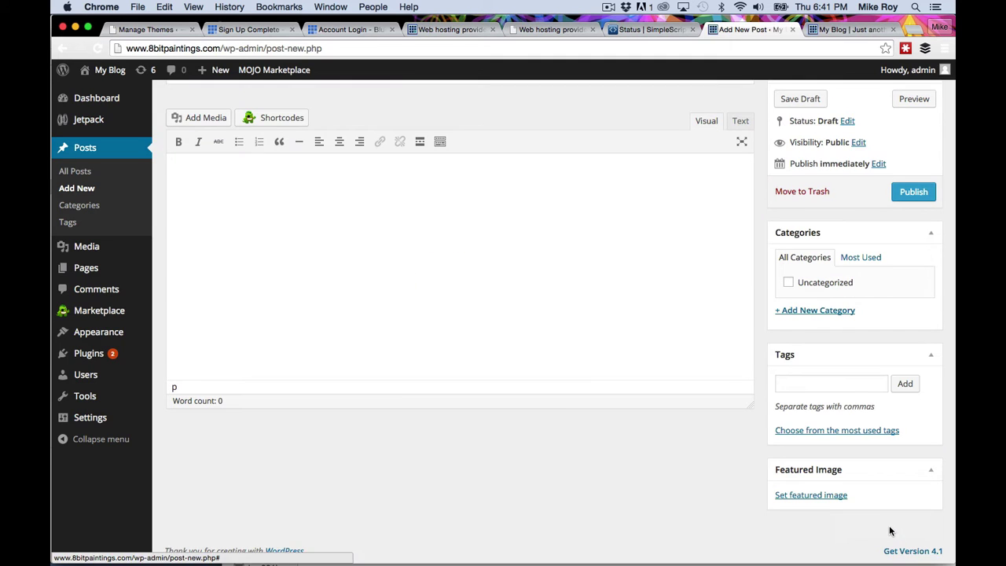
{"action": "scroll", "coordinate": [797, 444], "scroll_direction": "down", "scroll_amount": 4}
{"action": "scroll", "coordinate": [795, 432], "scroll_direction": "up", "scroll_amount": 5}
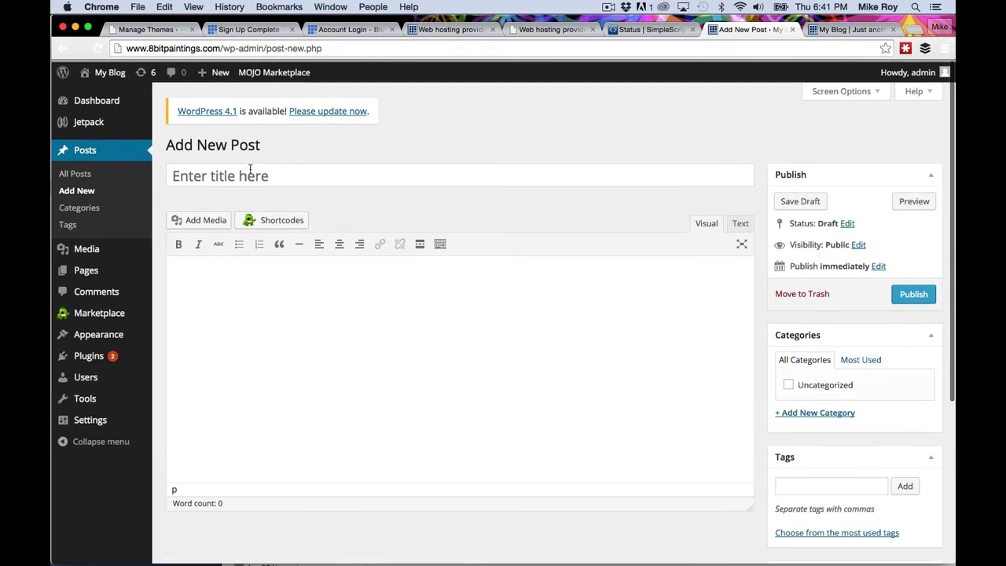
- Title the post Tree By The Stream, publish it, and start another new post
{"action": "left_click", "coordinate": [244, 173]}
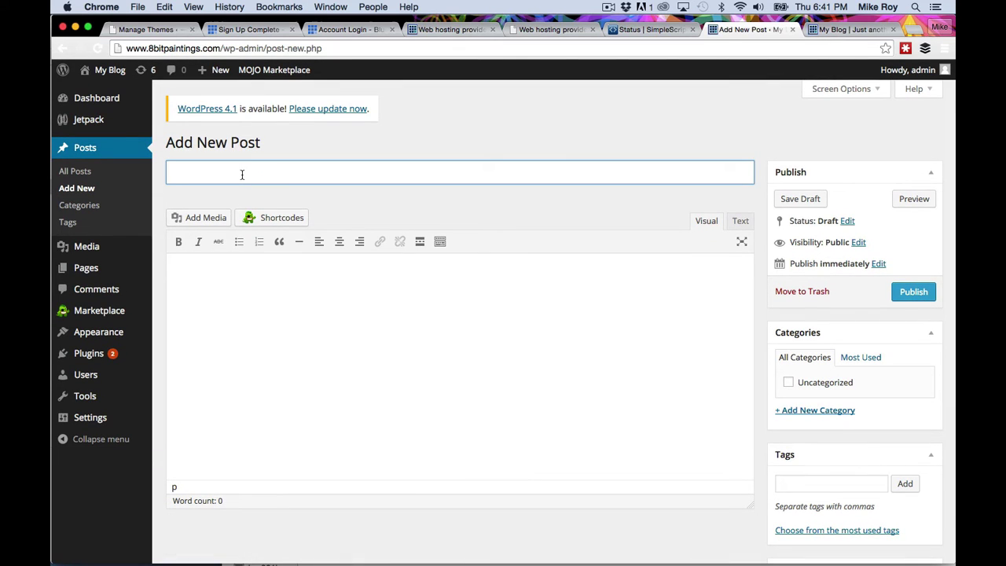
{"action": "type", "text": "Tree By The Stream"}
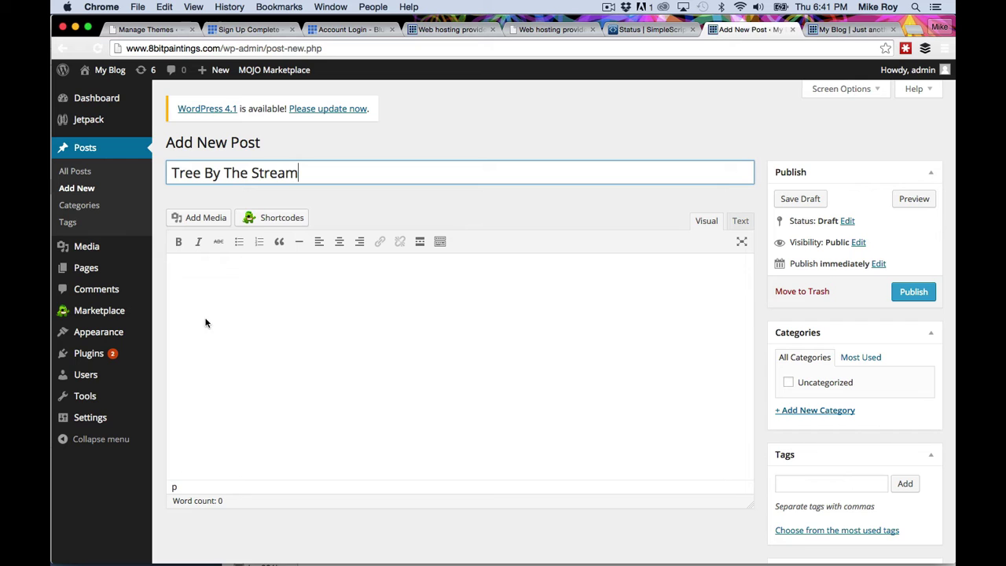
{"action": "left_click", "coordinate": [904, 294]}
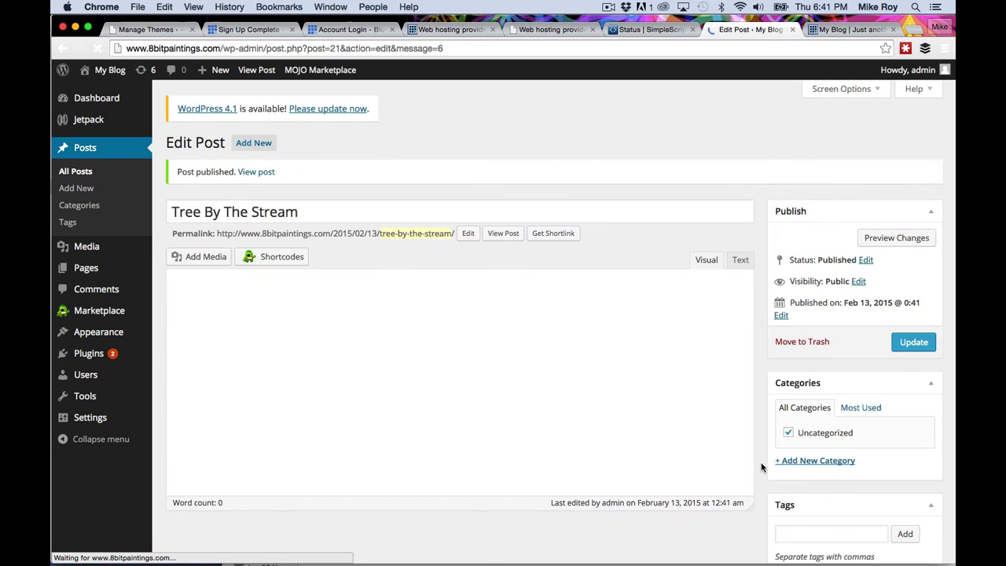
{"action": "scroll", "coordinate": [762, 466], "scroll_direction": "down", "scroll_amount": 5}
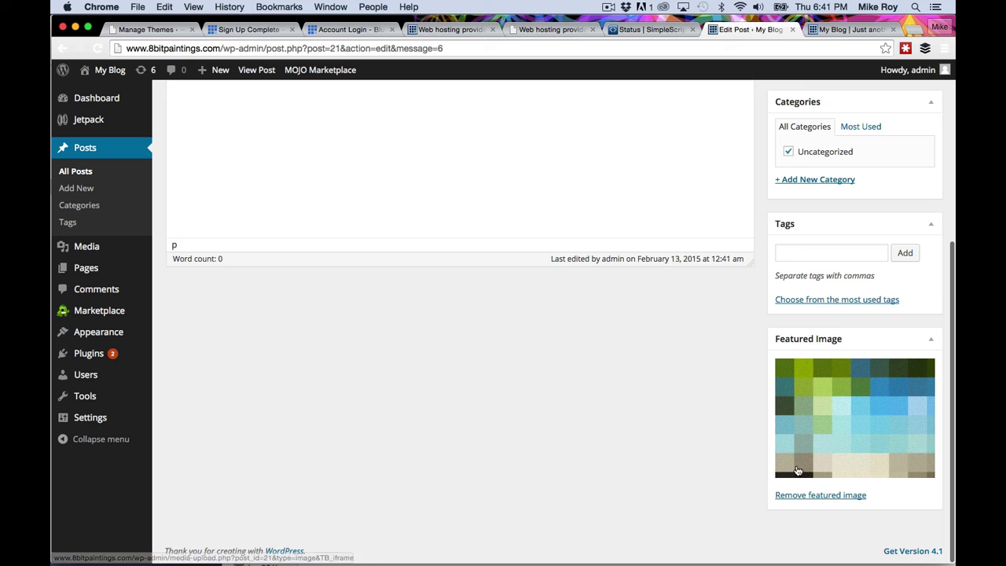
{"action": "scroll", "coordinate": [669, 296], "scroll_direction": "up", "scroll_amount": 3}
{"action": "scroll", "coordinate": [668, 296], "scroll_direction": "up", "scroll_amount": 3}
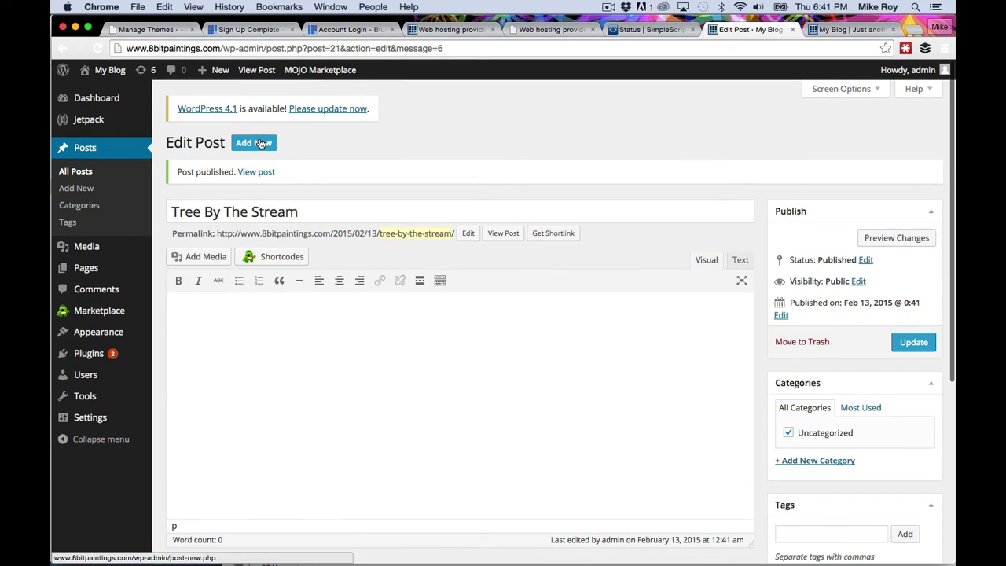
{"action": "left_click", "coordinate": [260, 143]}
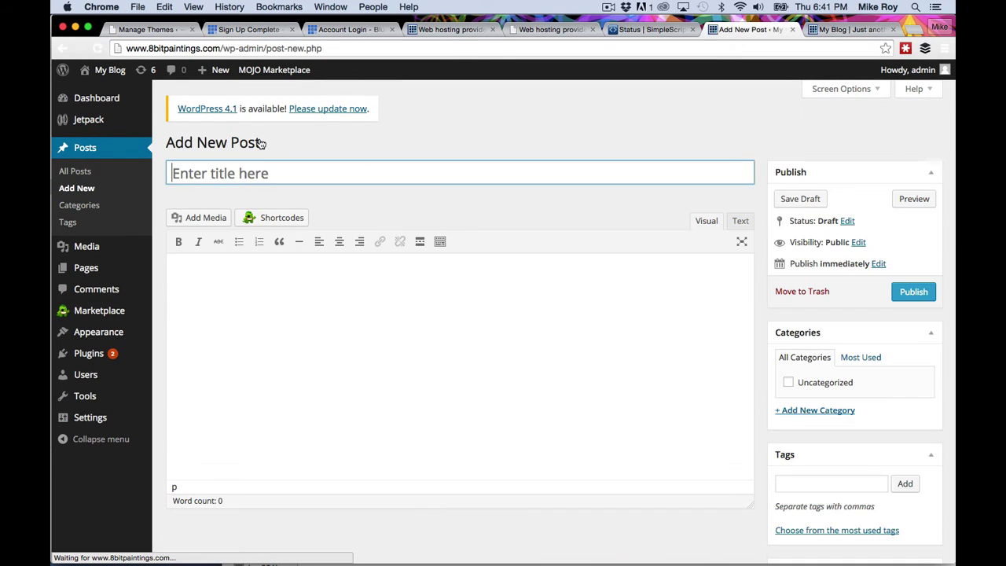
- Set mikeroy_8bitpainting_05 as featured image, title the post Blue Ocean, and publish it
{"action": "scroll", "coordinate": [641, 305], "scroll_direction": "down", "scroll_amount": 3}
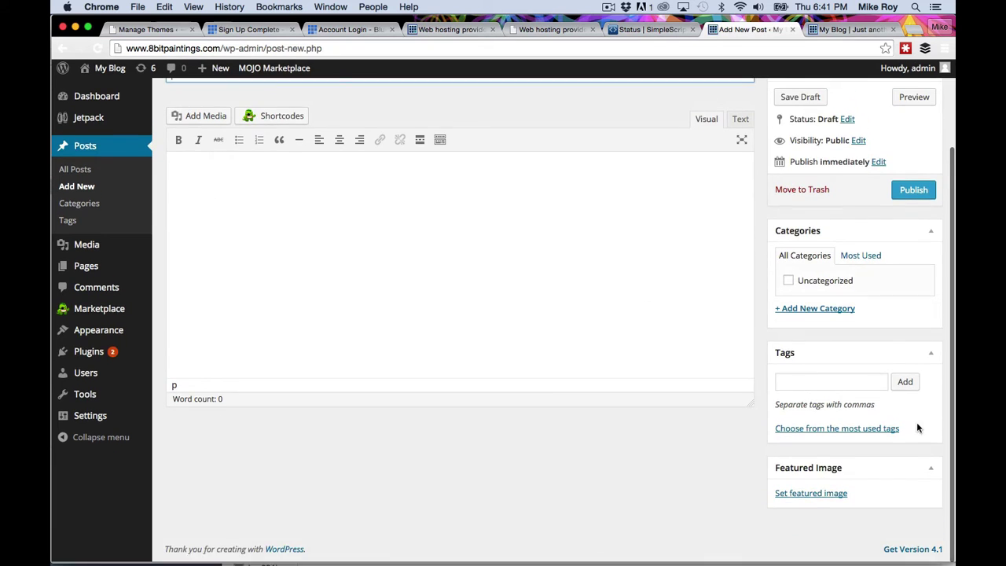
{"action": "left_click", "coordinate": [818, 502]}
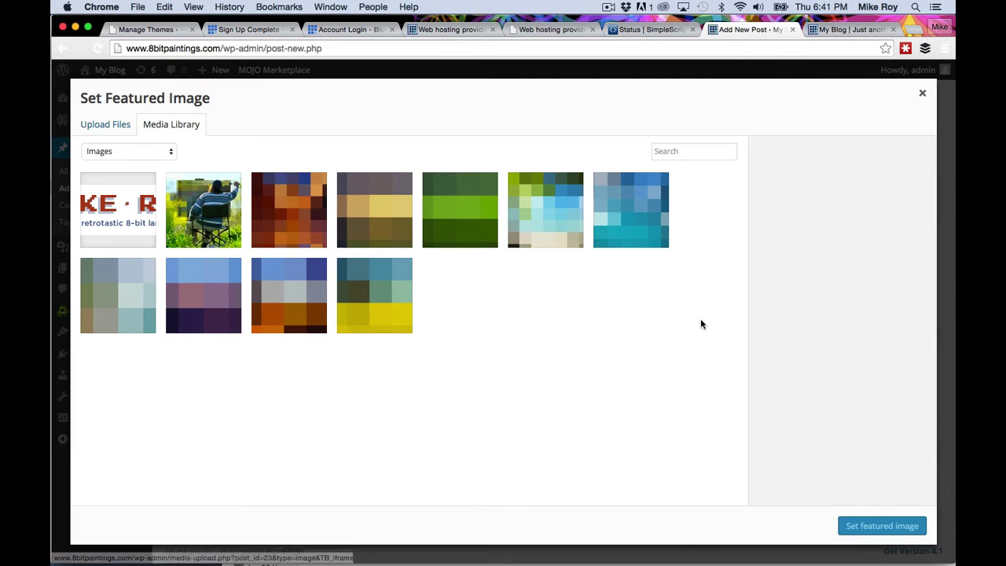
{"action": "left_click", "coordinate": [630, 210]}
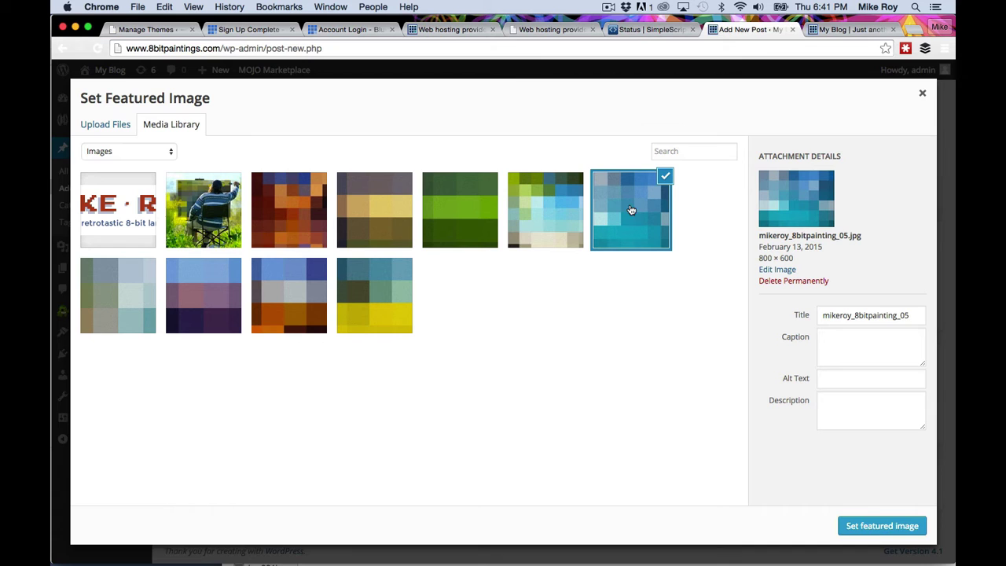
{"action": "left_click", "coordinate": [880, 522]}
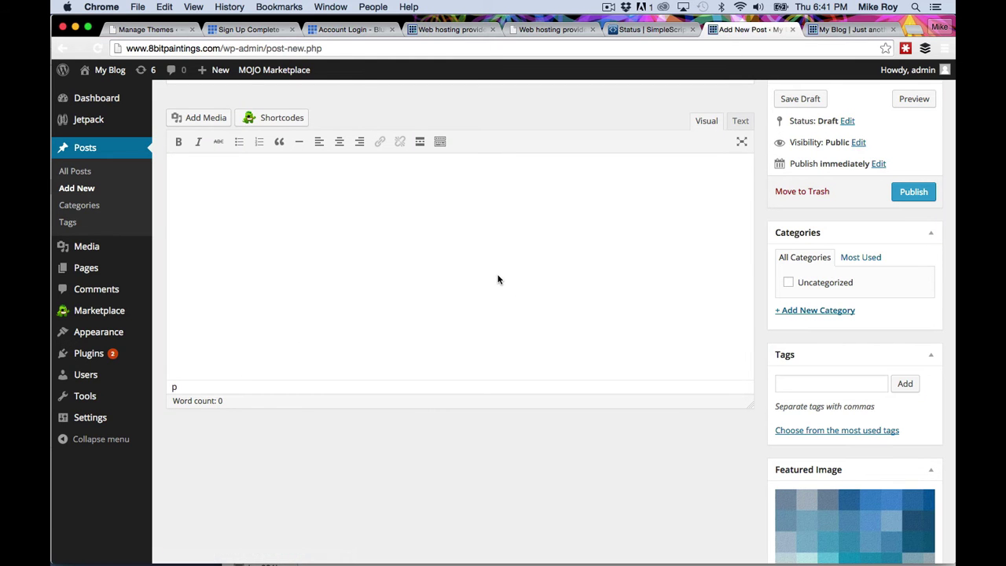
{"action": "scroll", "coordinate": [499, 278], "scroll_direction": "down", "scroll_amount": 3}
{"action": "scroll", "coordinate": [499, 278], "scroll_direction": "up", "scroll_amount": 6}
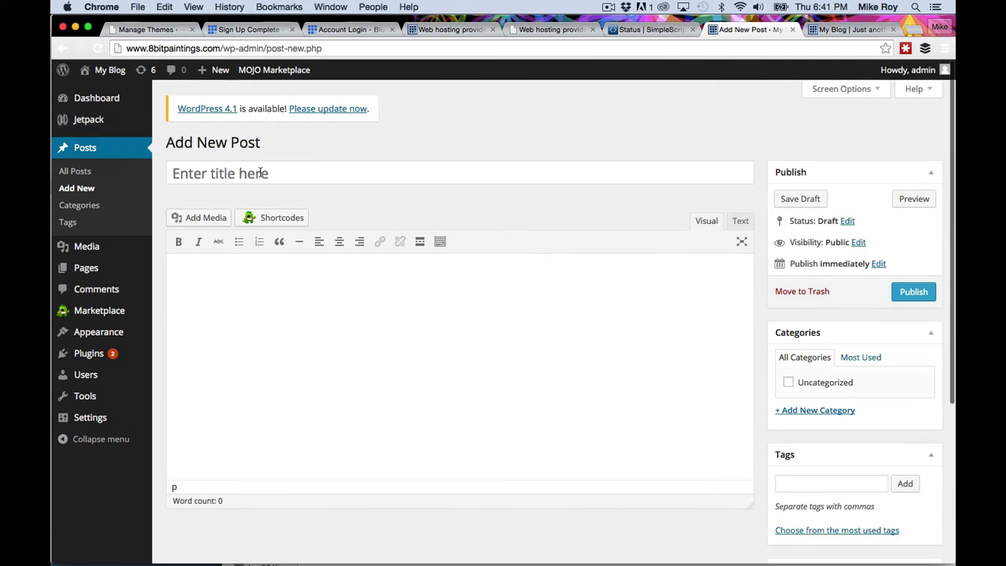
{"action": "left_click", "coordinate": [262, 173]}
{"action": "type", "text": "Blue Oc"}
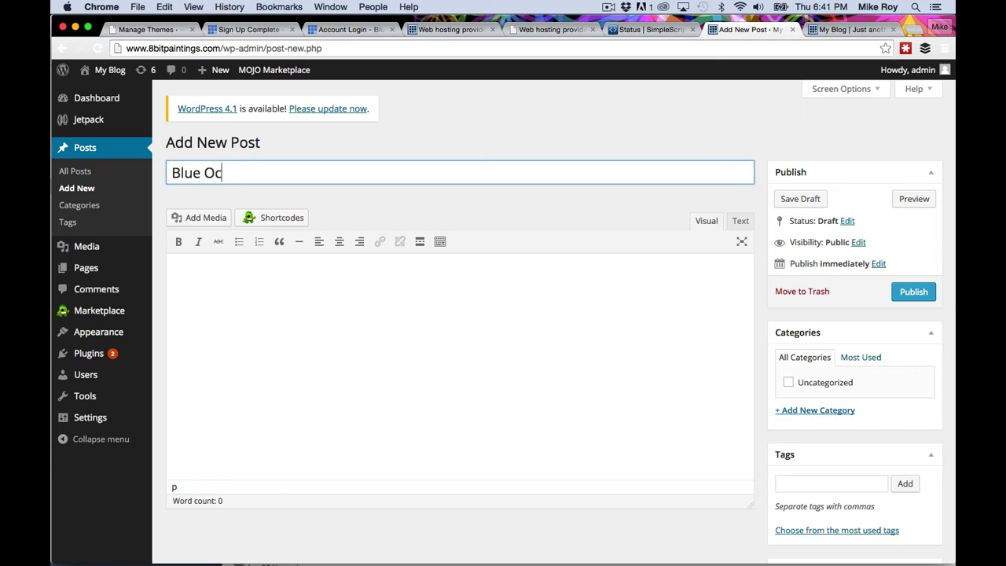
{"action": "type", "text": "ean"}
{"action": "left_click", "coordinate": [912, 292]}
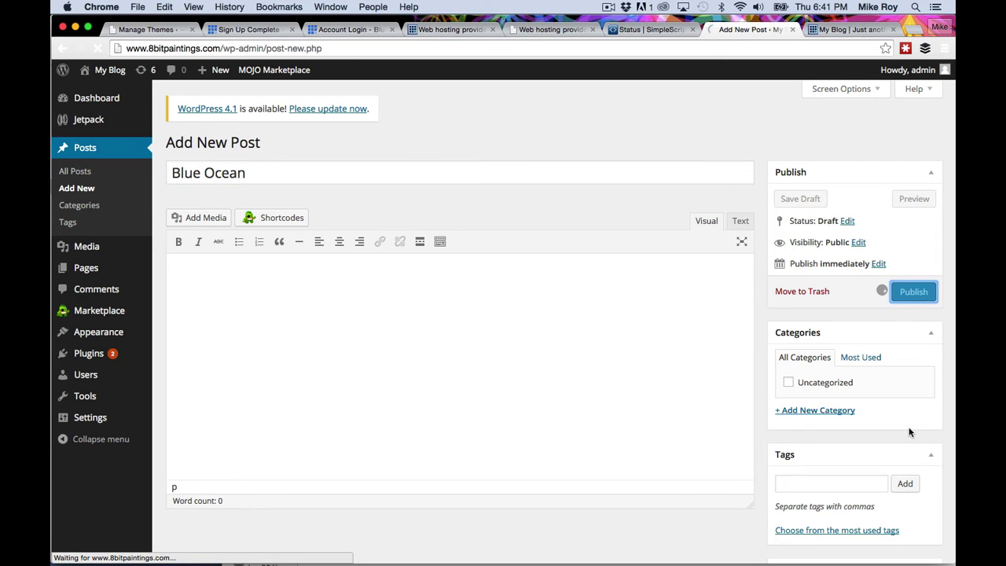
{"action": "scroll", "coordinate": [742, 392], "scroll_direction": "down", "scroll_amount": 5}
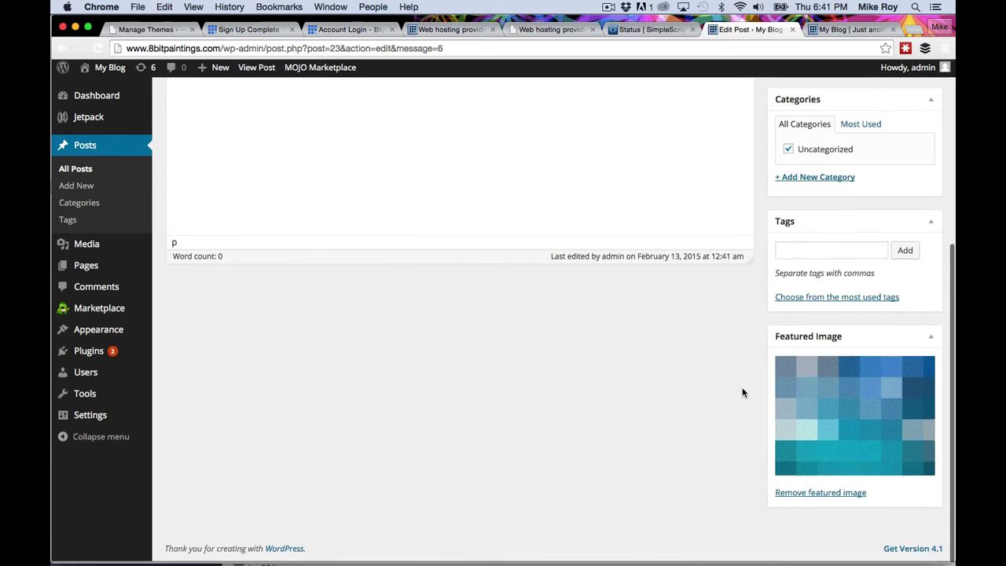
{"action": "scroll", "coordinate": [742, 393], "scroll_direction": "up", "scroll_amount": 5}
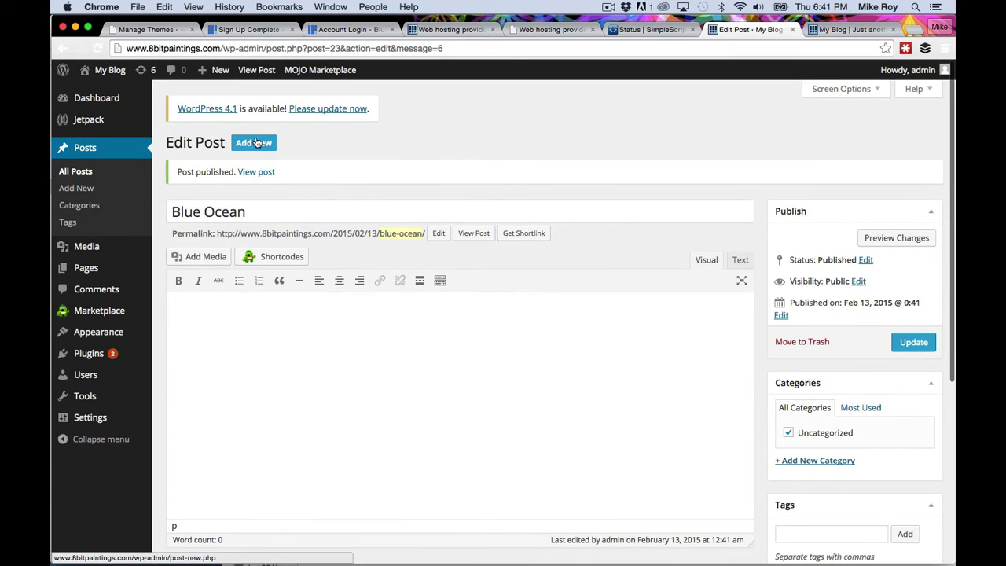
- Start a new post and set painting_04, the pale grey-green pixel painting, as its featured image
{"action": "left_click", "coordinate": [255, 142]}
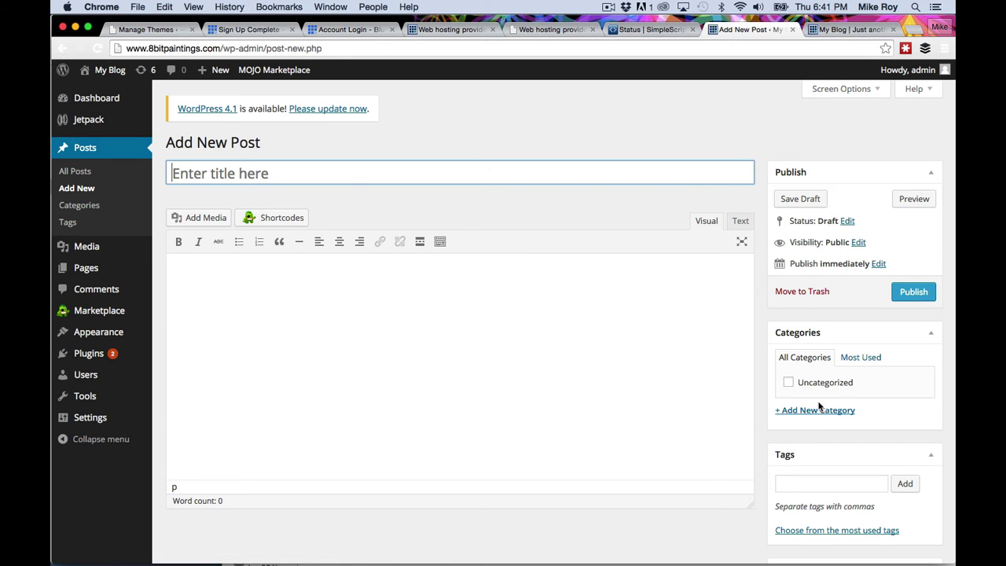
{"action": "scroll", "coordinate": [826, 411], "scroll_direction": "down", "scroll_amount": 3}
{"action": "left_click", "coordinate": [814, 495]}
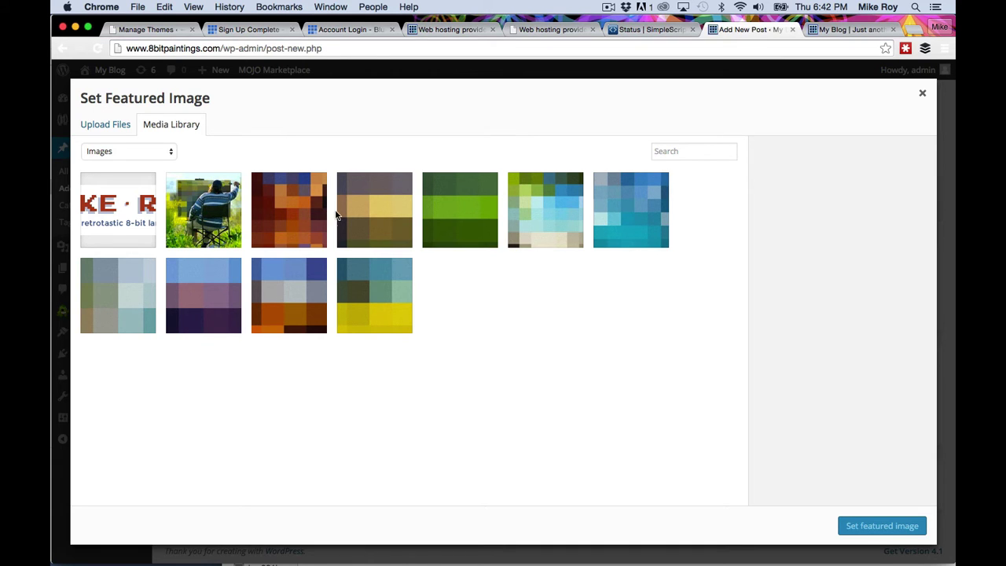
{"action": "left_click", "coordinate": [134, 306]}
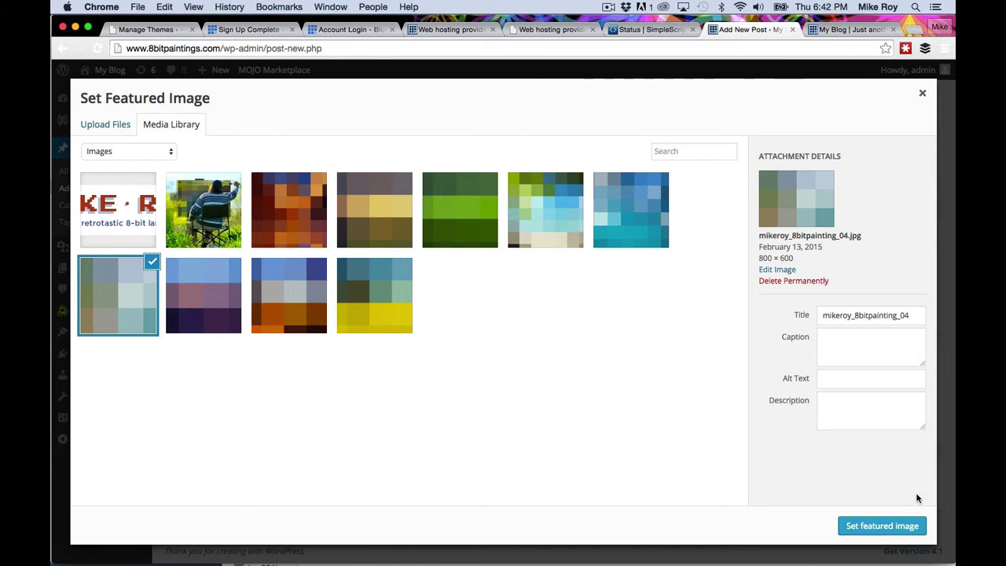
{"action": "left_click", "coordinate": [884, 525]}
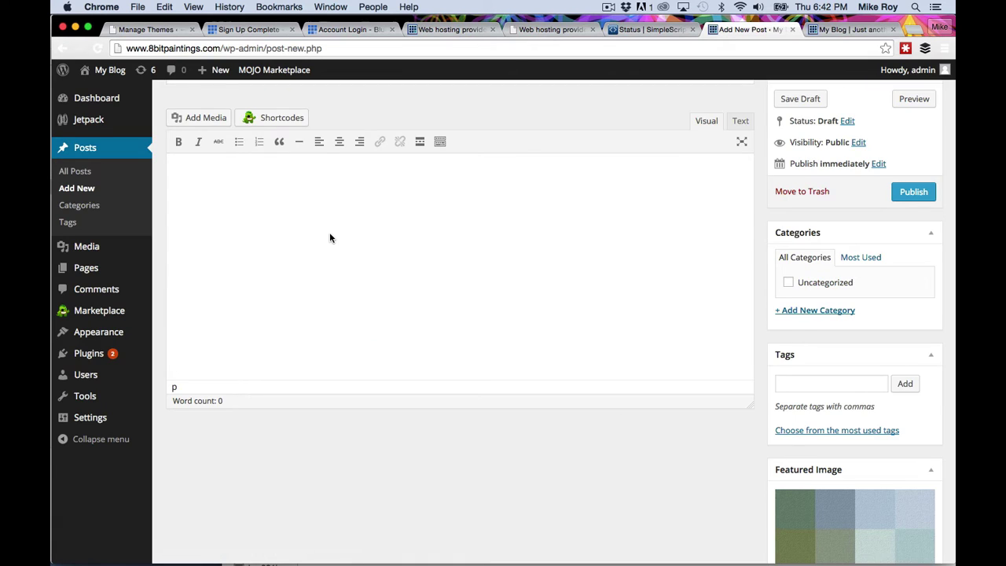
- Title the post 'Green Mist' and publish it
{"action": "scroll", "coordinate": [330, 237], "scroll_direction": "up", "scroll_amount": 3}
{"action": "left_click", "coordinate": [272, 174]}
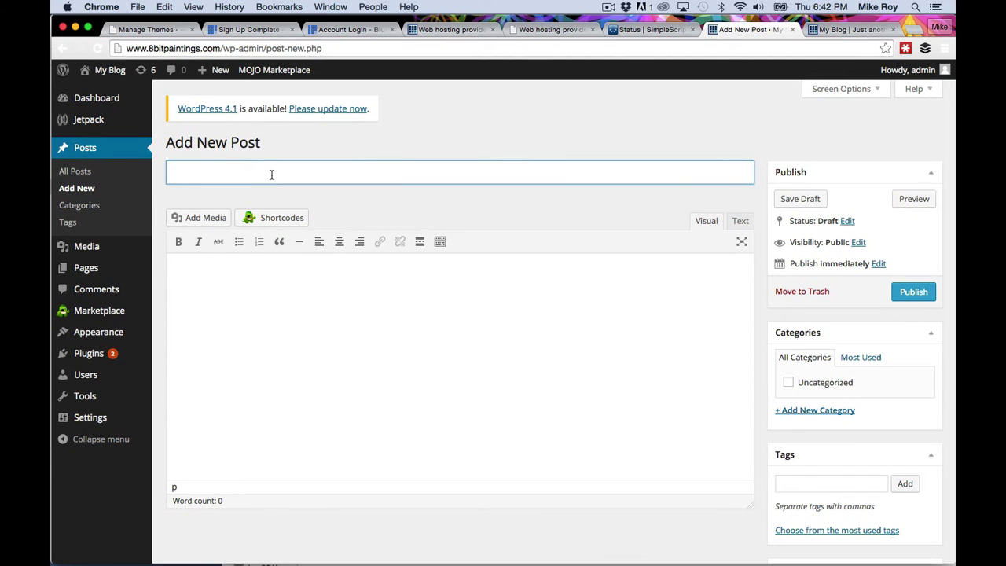
{"action": "type", "text": "Green Mist"}
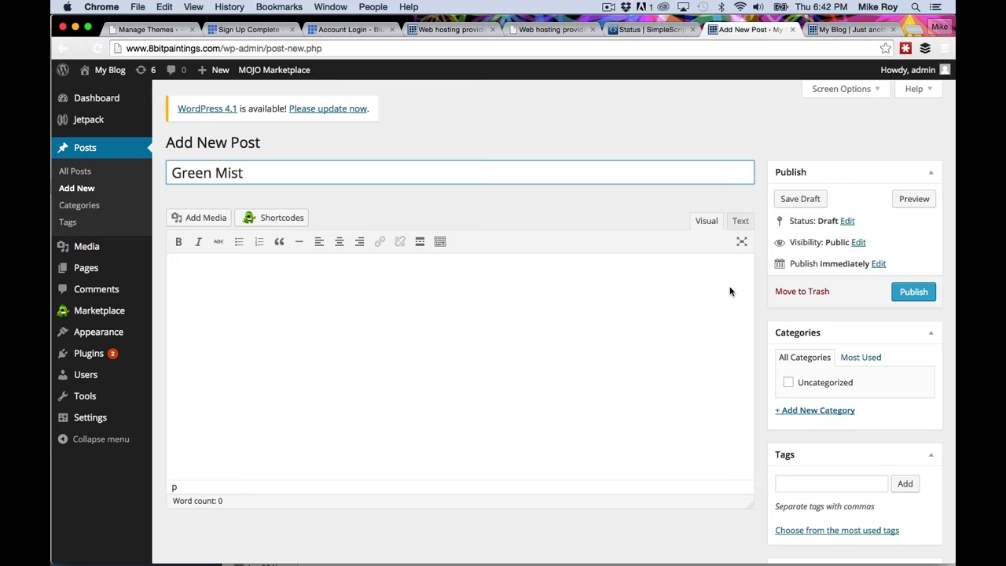
{"action": "left_click", "coordinate": [910, 291]}
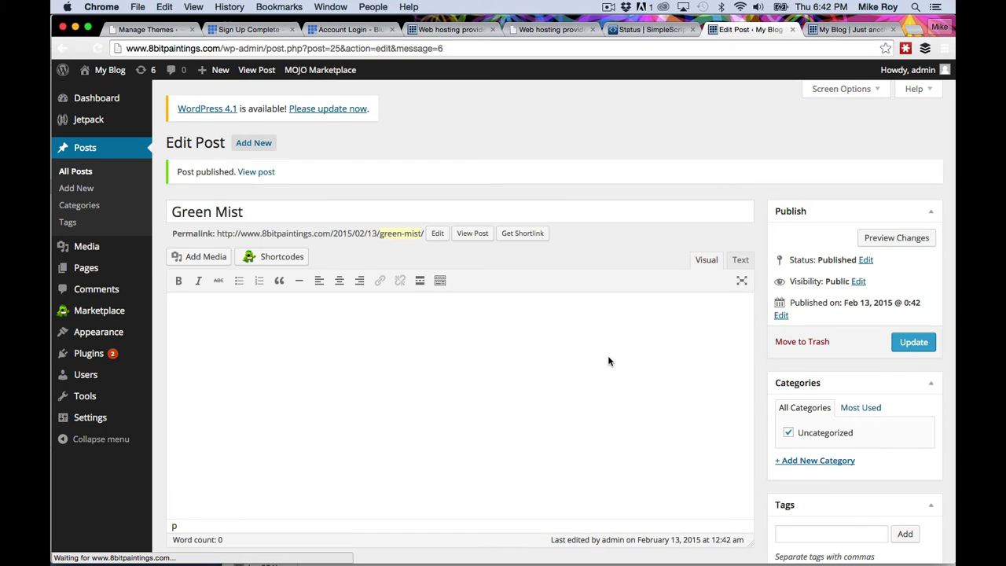
- Visit the live site, scroll the painting grid and open the Green Mist post page
{"action": "mouse_move", "coordinate": [107, 70]}
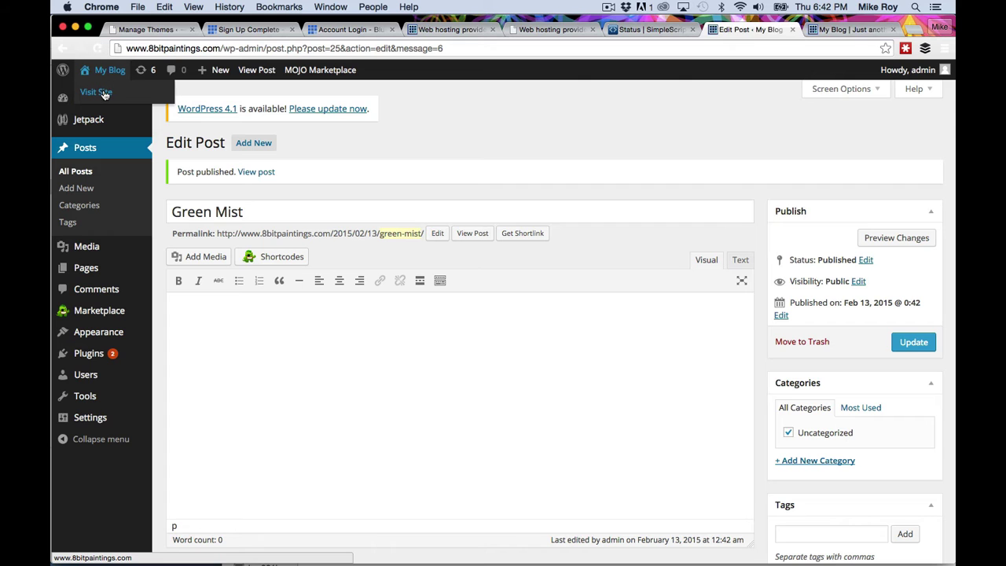
{"action": "left_click", "coordinate": [104, 93]}
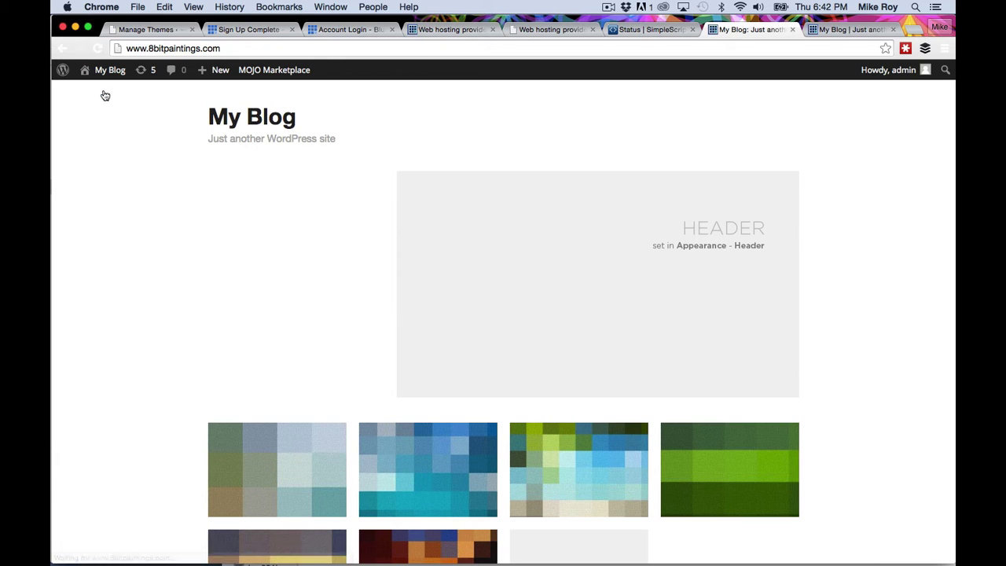
{"action": "scroll", "coordinate": [549, 312], "scroll_direction": "down", "scroll_amount": 3}
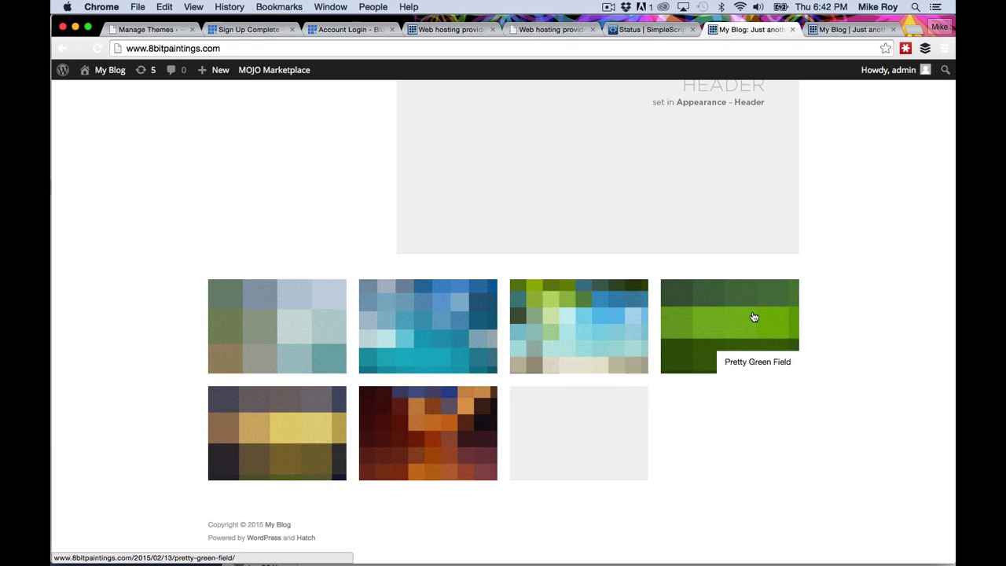
{"action": "left_click", "coordinate": [313, 337]}
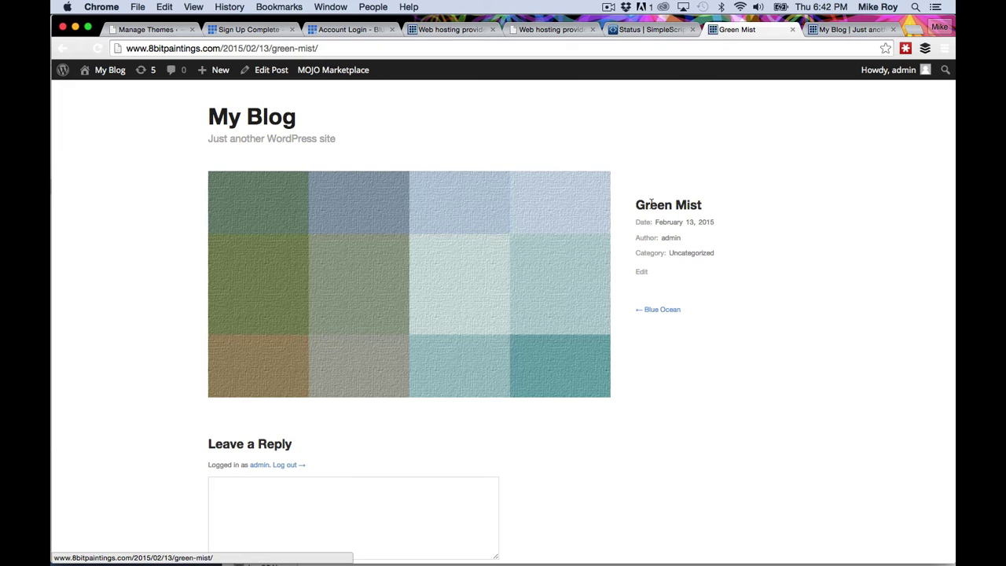
{"action": "scroll", "coordinate": [306, 474], "scroll_direction": "down", "scroll_amount": 3}
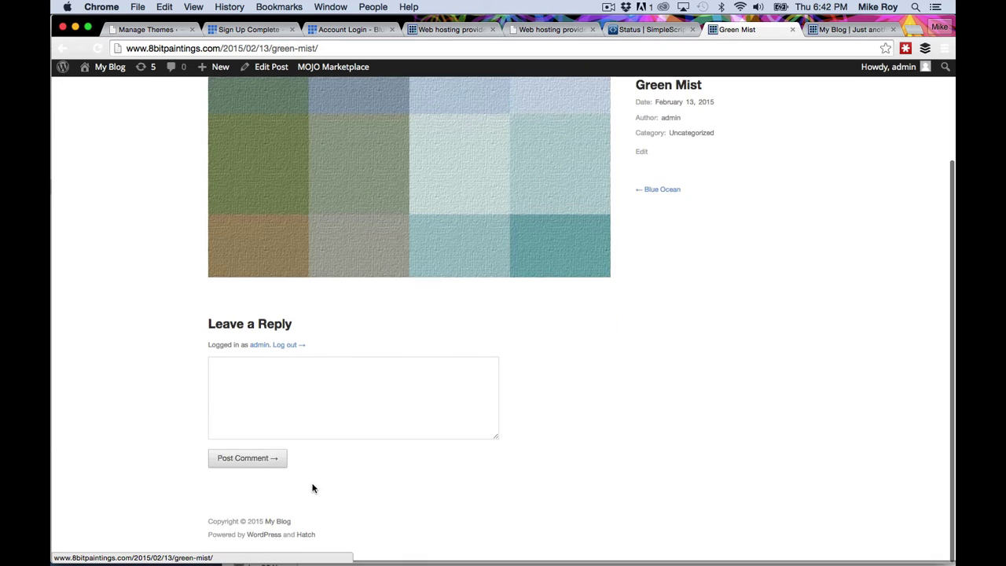
{"action": "left_click", "coordinate": [312, 386]}
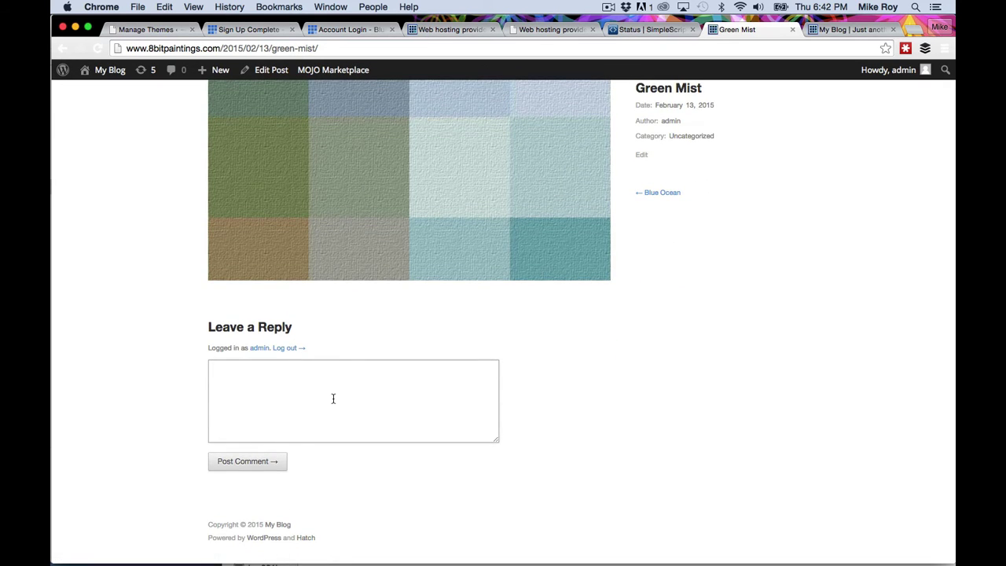
- Return to the blog home page from the admin bar and scroll the painting grid
{"action": "scroll", "coordinate": [333, 399], "scroll_direction": "up", "scroll_amount": 3}
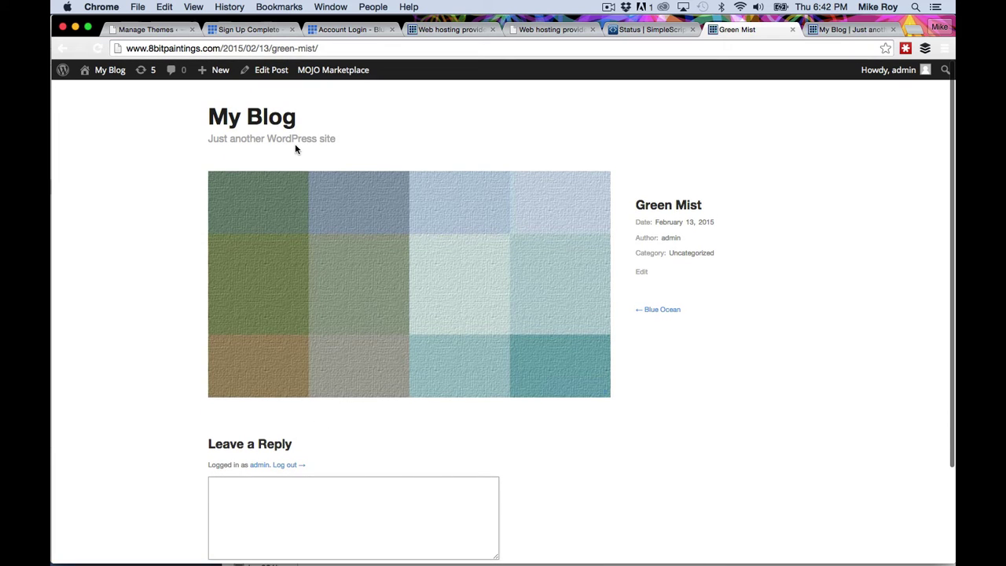
{"action": "mouse_move", "coordinate": [101, 72]}
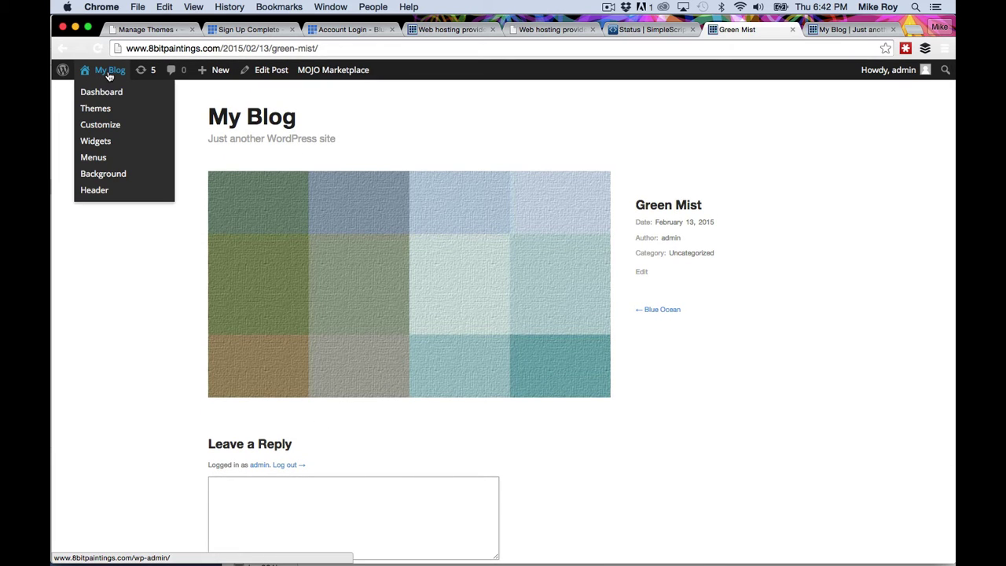
{"action": "left_click", "coordinate": [250, 118]}
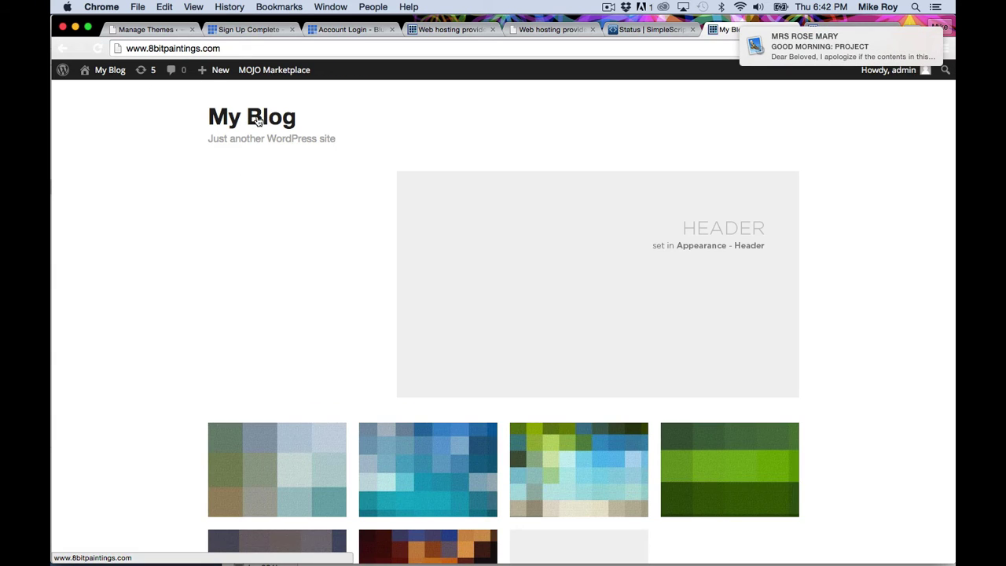
{"action": "scroll", "coordinate": [256, 117], "scroll_direction": "down", "scroll_amount": 2}
{"action": "scroll", "coordinate": [256, 117], "scroll_direction": "up", "scroll_amount": 3}
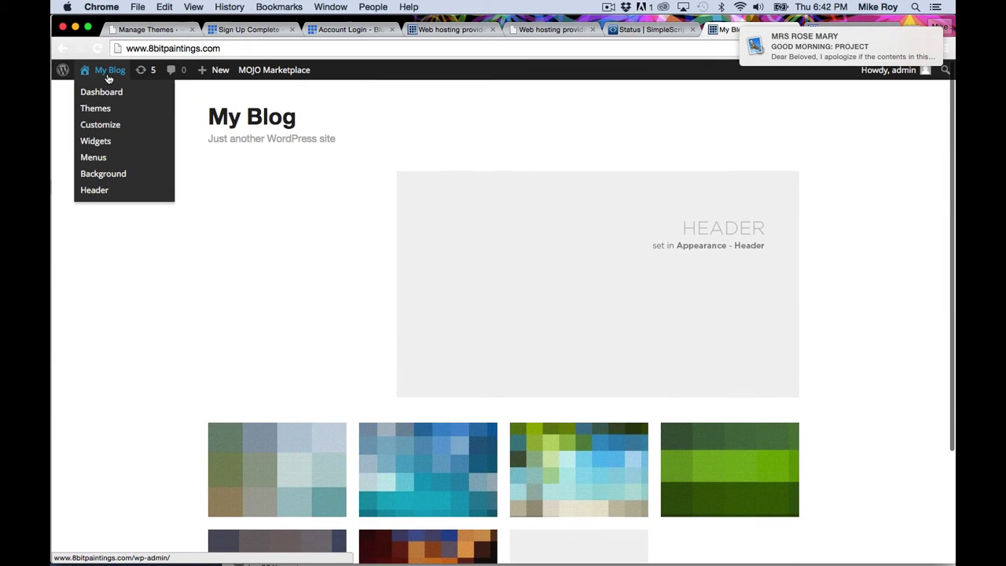
- Go to the dashboard and open the Hatch Theme Settings page
{"action": "left_click", "coordinate": [103, 92]}
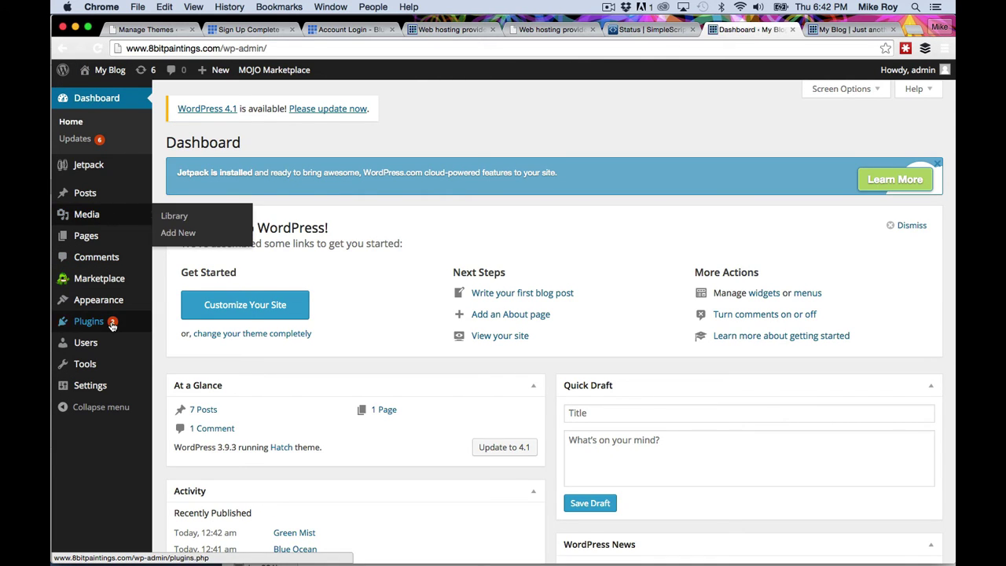
{"action": "mouse_move", "coordinate": [118, 299]}
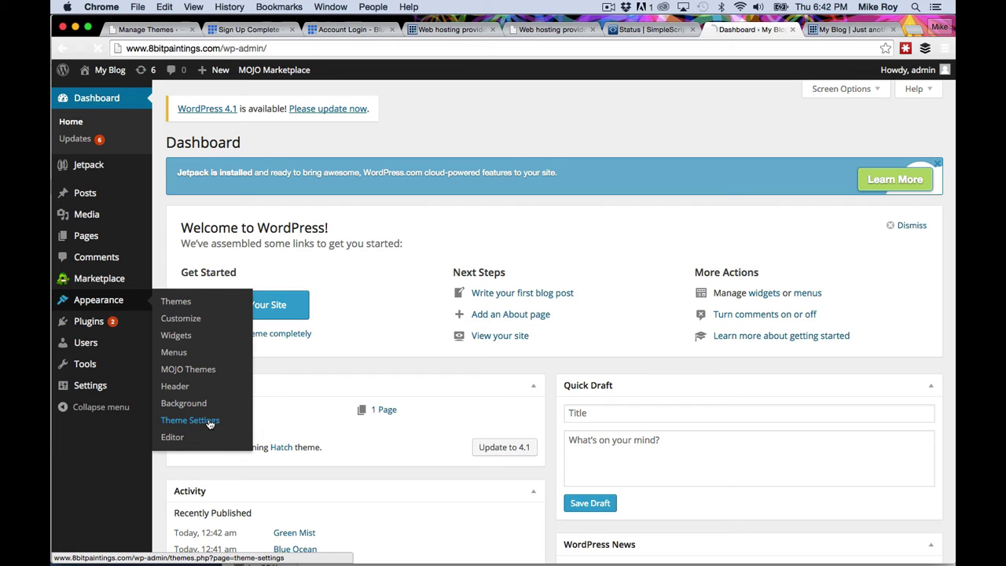
{"action": "left_click", "coordinate": [210, 423]}
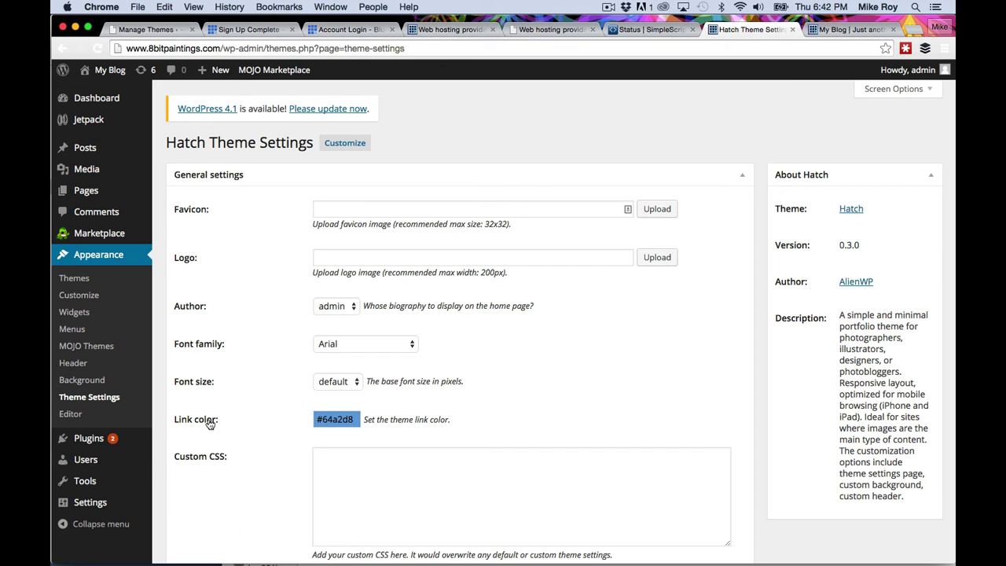
- Choose MikeRoy_Logo from the Media Library and insert it into the Logo field
{"action": "left_click", "coordinate": [657, 260]}
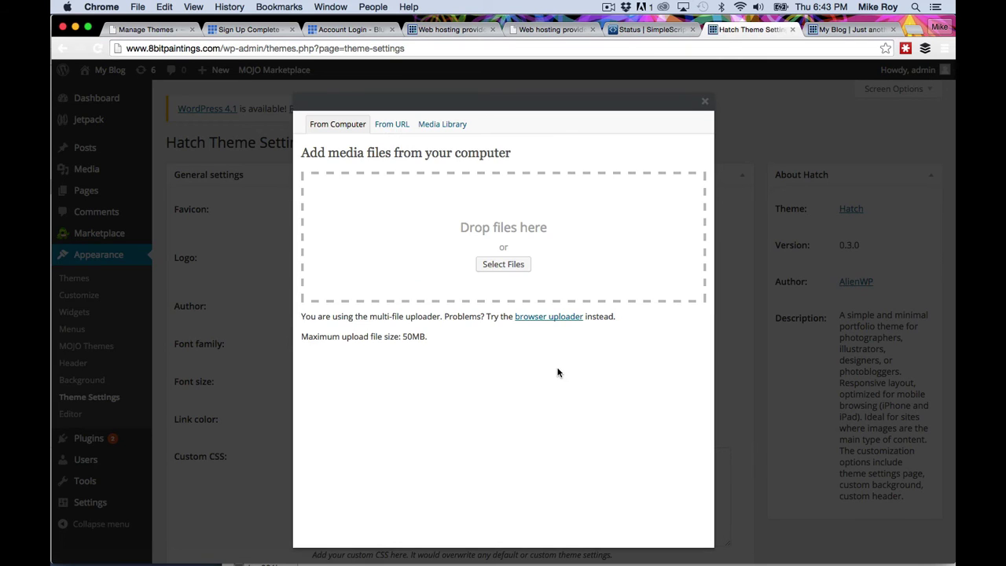
{"action": "left_click", "coordinate": [437, 131]}
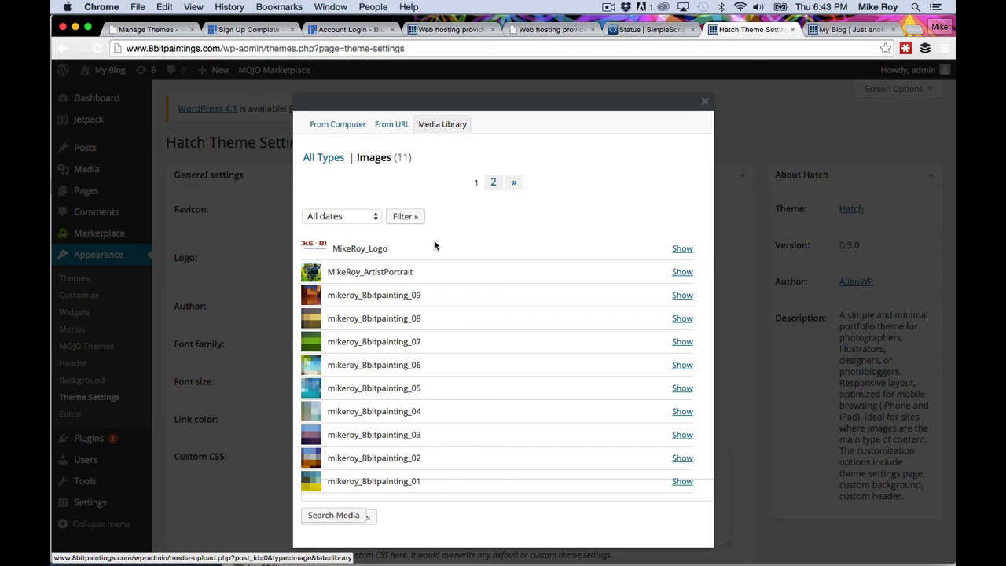
{"action": "left_click", "coordinate": [683, 250]}
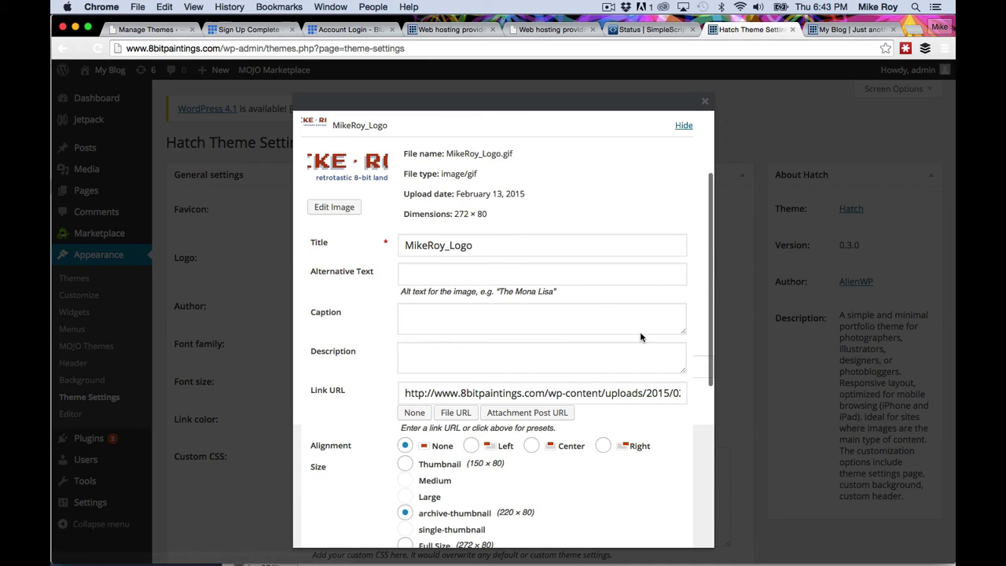
{"action": "left_click", "coordinate": [638, 389]}
{"action": "scroll", "coordinate": [636, 398], "scroll_direction": "down", "scroll_amount": 10}
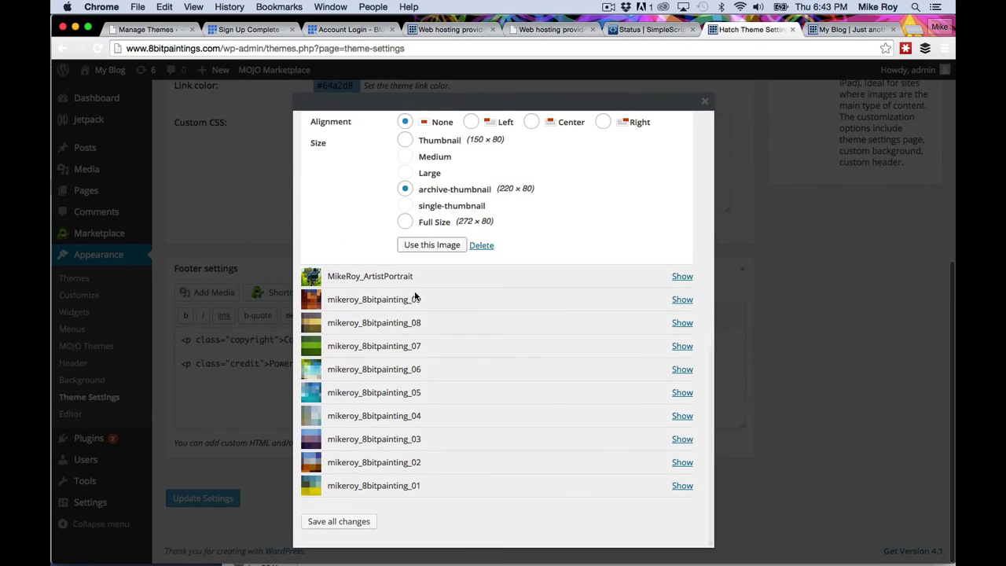
{"action": "left_click", "coordinate": [432, 245]}
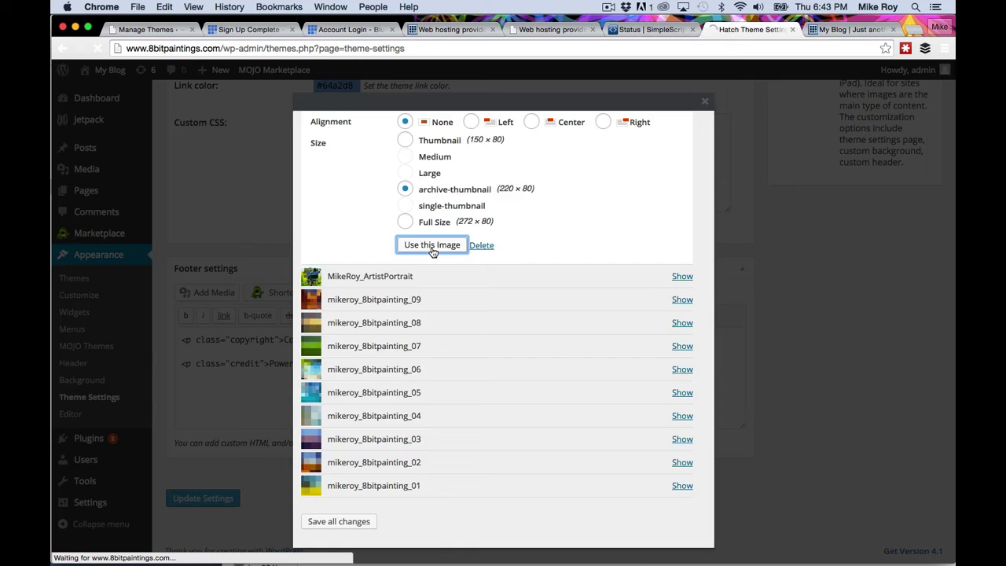
{"action": "scroll", "coordinate": [813, 388], "scroll_direction": "up", "scroll_amount": 9}
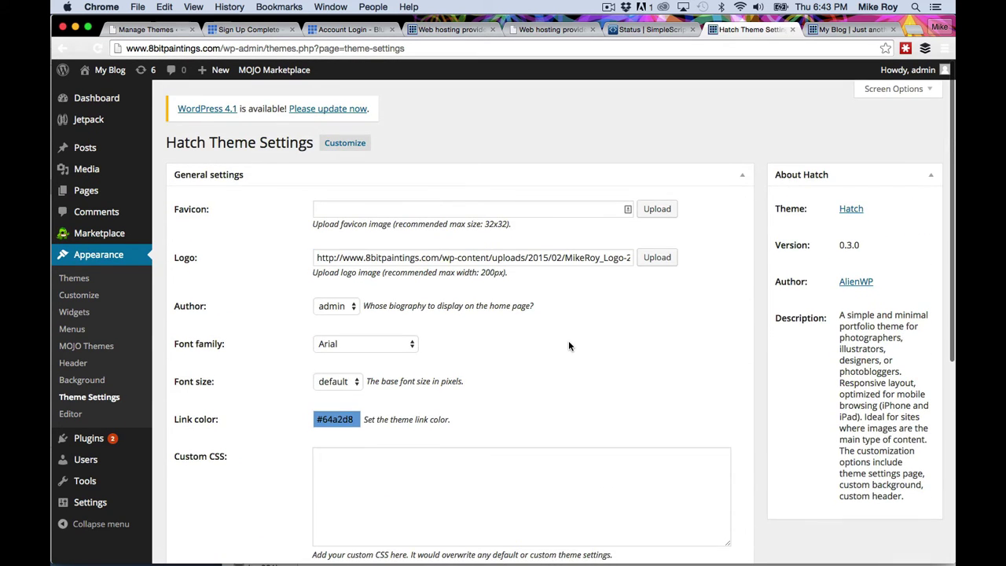
- Keep admin as biography author, add the artist's name before [the-year] in the footer copyright, and save
{"action": "scroll", "coordinate": [569, 343], "scroll_direction": "down", "scroll_amount": 3}
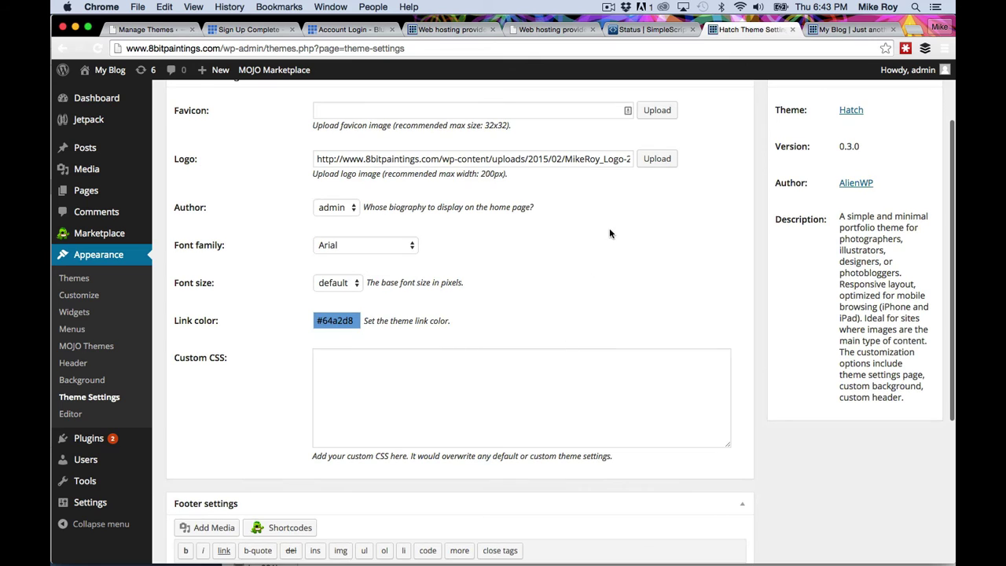
{"action": "left_click", "coordinate": [338, 203]}
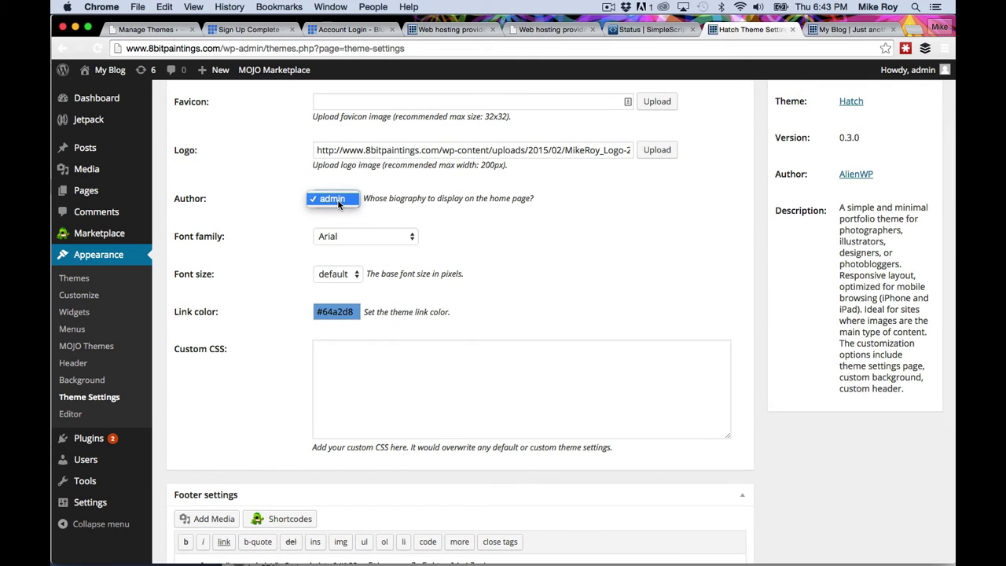
{"action": "left_click", "coordinate": [338, 203]}
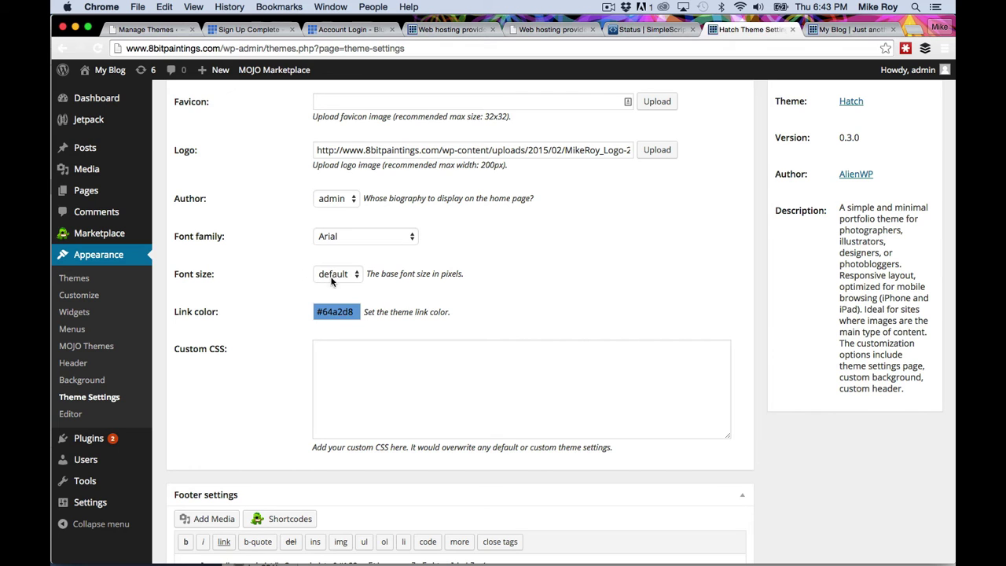
{"action": "scroll", "coordinate": [253, 299], "scroll_direction": "down", "scroll_amount": 5}
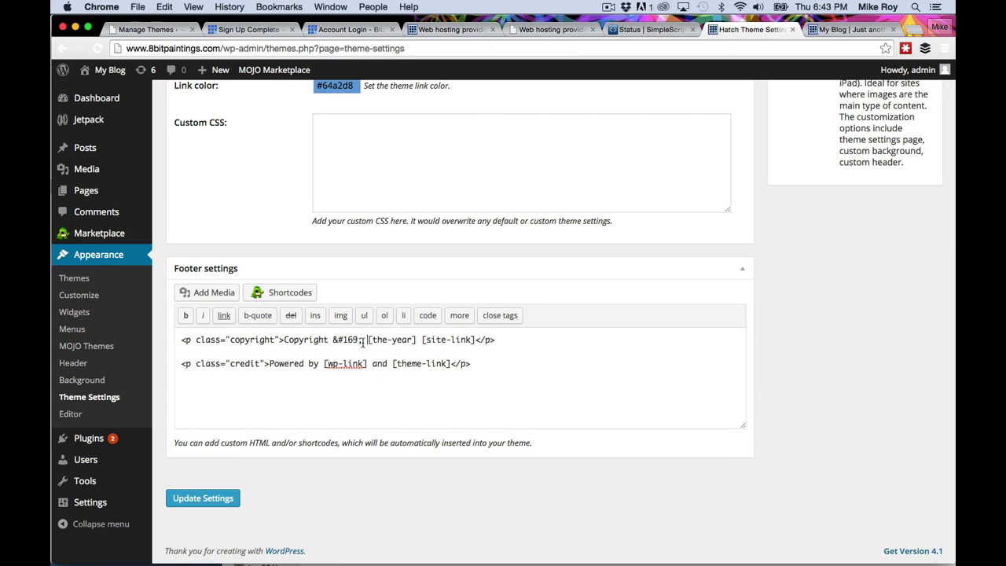
{"action": "left_click", "coordinate": [368, 345]}
{"action": "type", "text": "Mike Roy"}
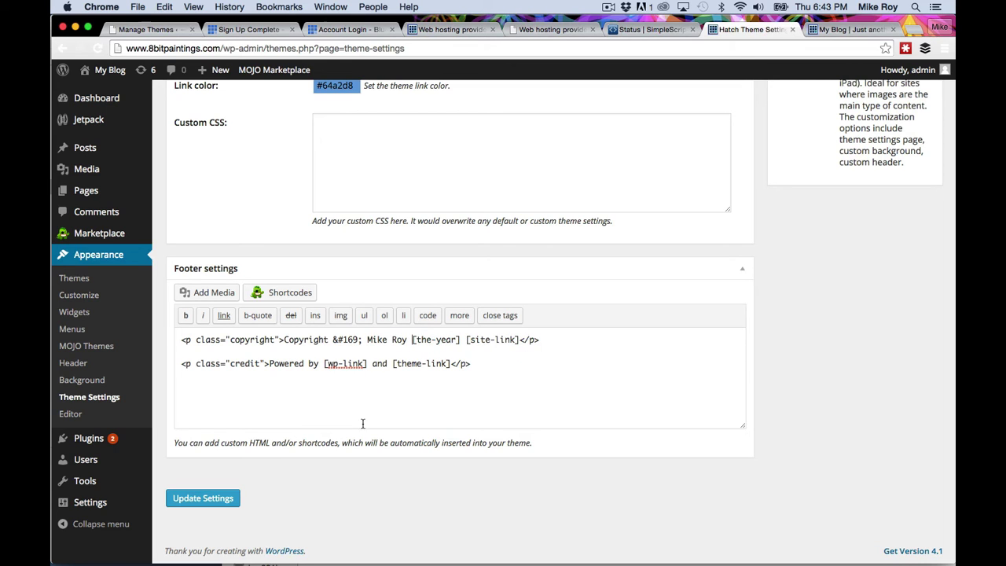
{"action": "left_click", "coordinate": [219, 497]}
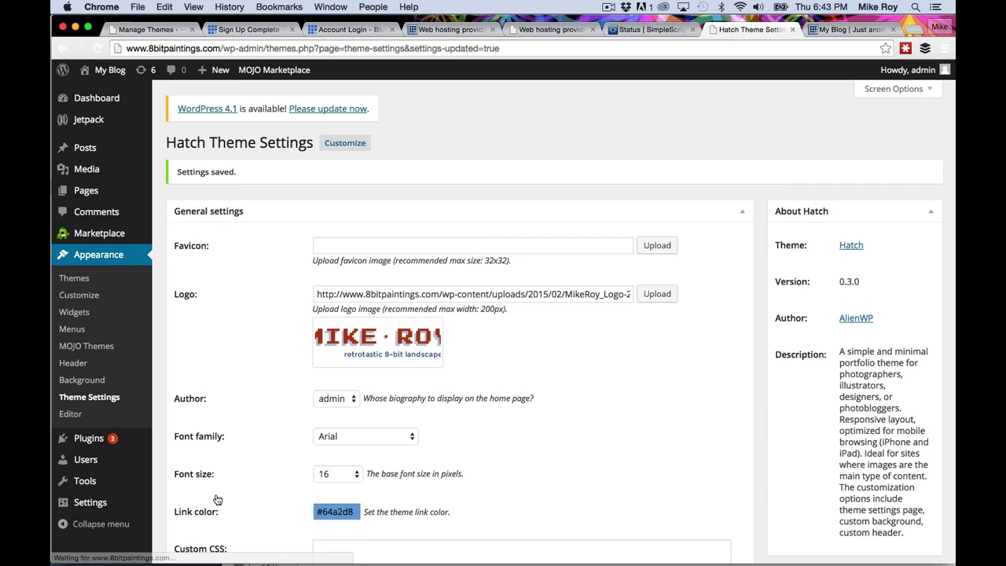
- Scroll the live front page to check the logo, painting grid and footer, then return to the Dashboard
{"action": "mouse_move", "coordinate": [106, 70]}
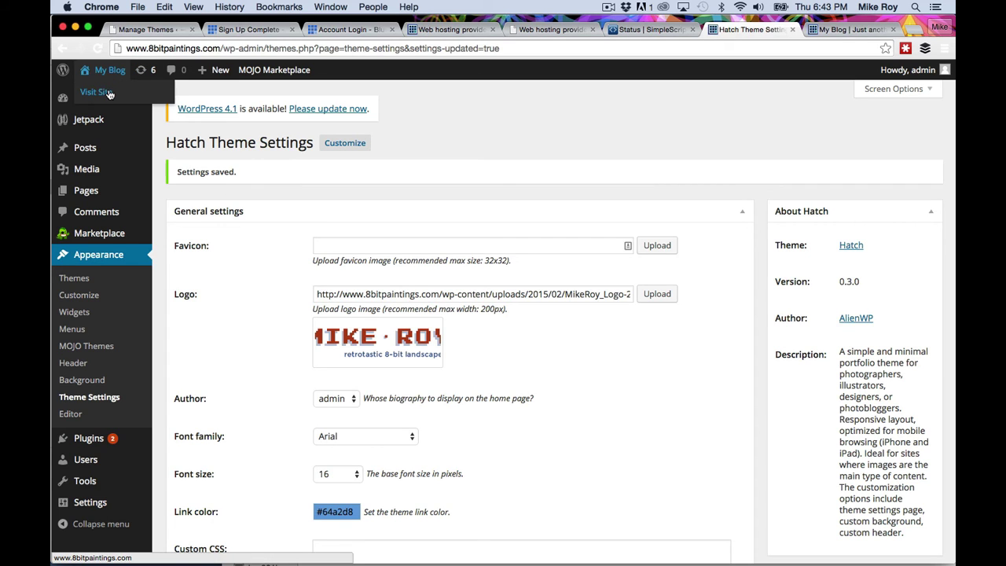
{"action": "left_click", "coordinate": [105, 93]}
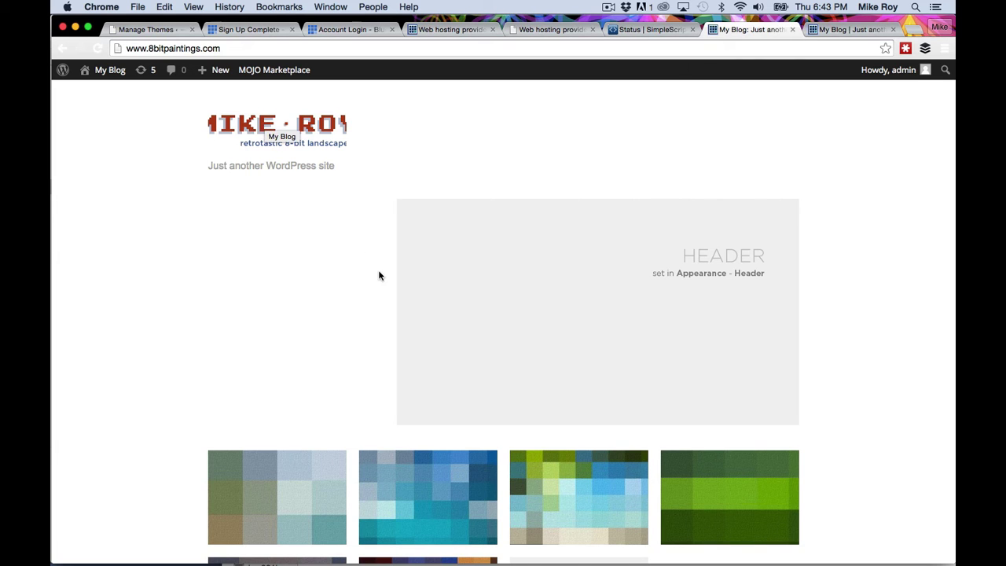
{"action": "scroll", "coordinate": [378, 275], "scroll_direction": "down", "scroll_amount": 5}
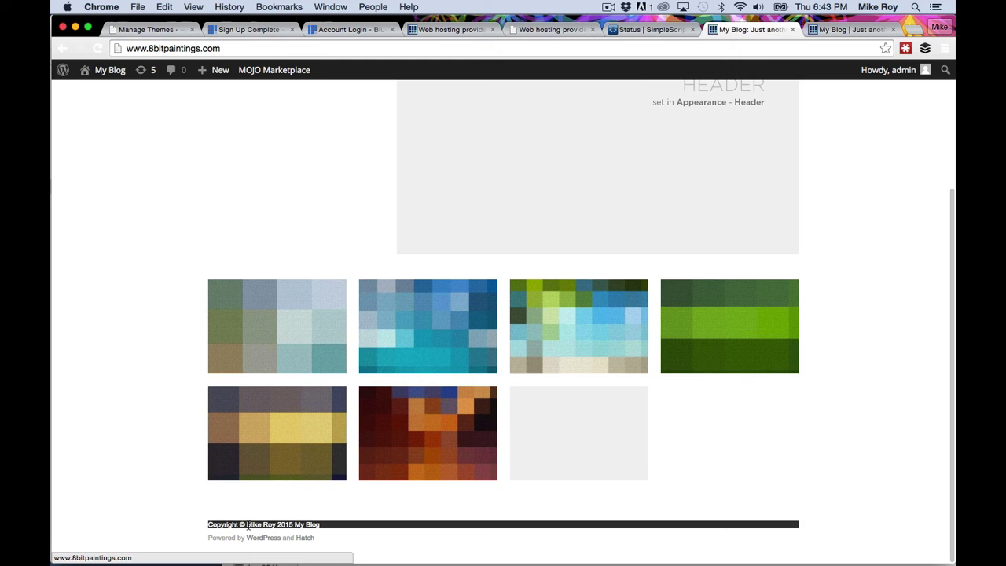
{"action": "scroll", "coordinate": [437, 500], "scroll_direction": "up", "scroll_amount": 5}
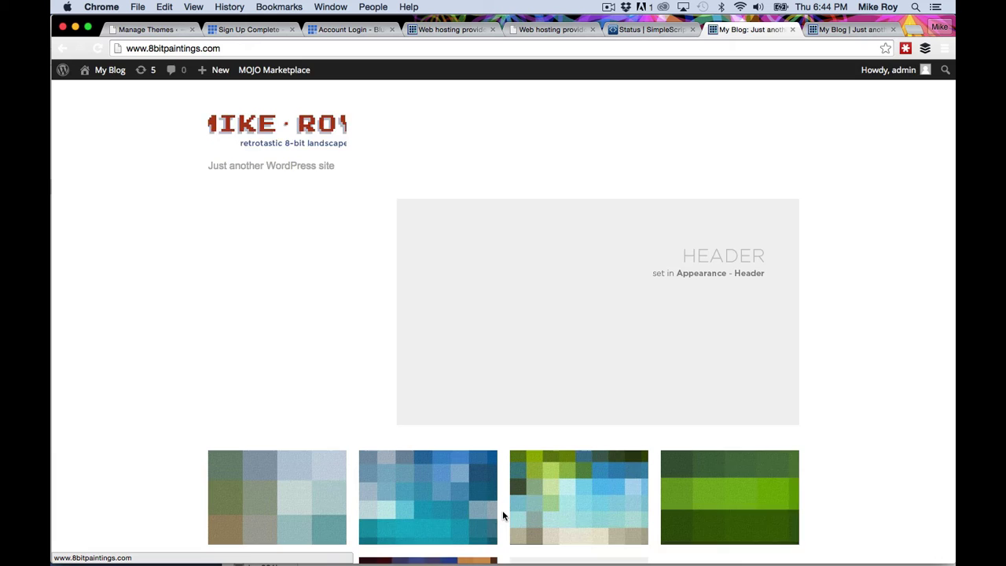
{"action": "scroll", "coordinate": [502, 515], "scroll_direction": "down", "scroll_amount": 5}
{"action": "scroll", "coordinate": [498, 388], "scroll_direction": "up", "scroll_amount": 5}
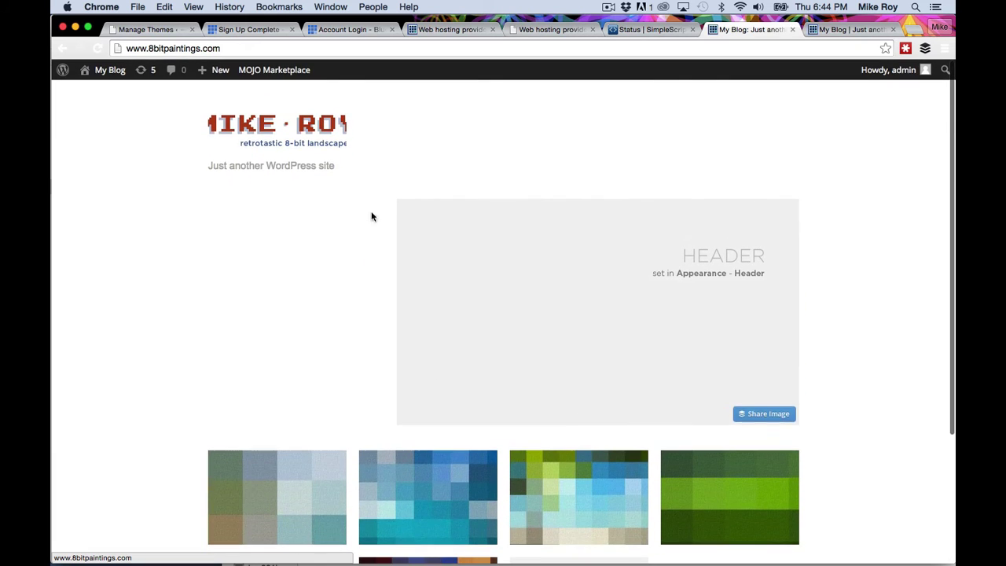
{"action": "mouse_move", "coordinate": [266, 70]}
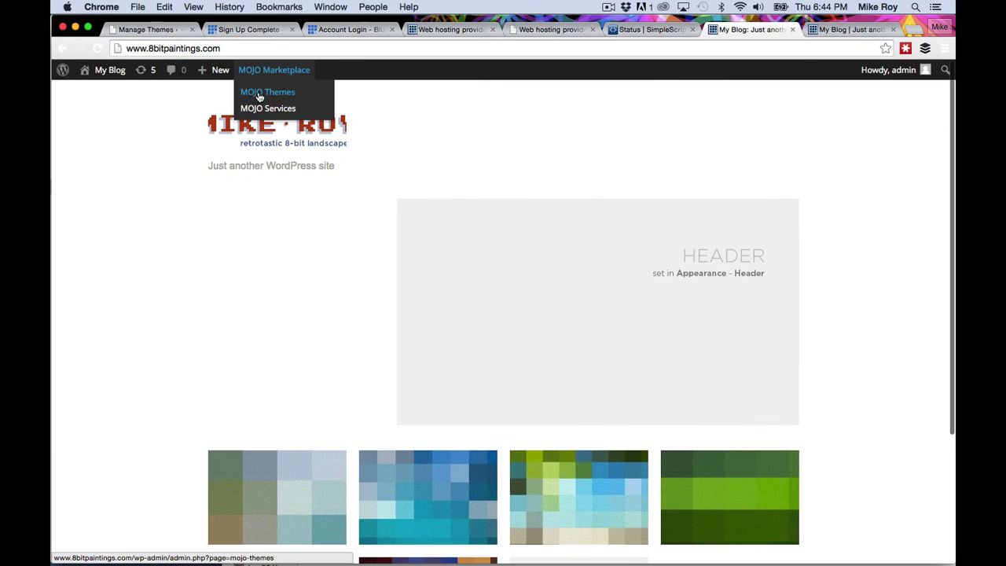
{"action": "mouse_move", "coordinate": [105, 72]}
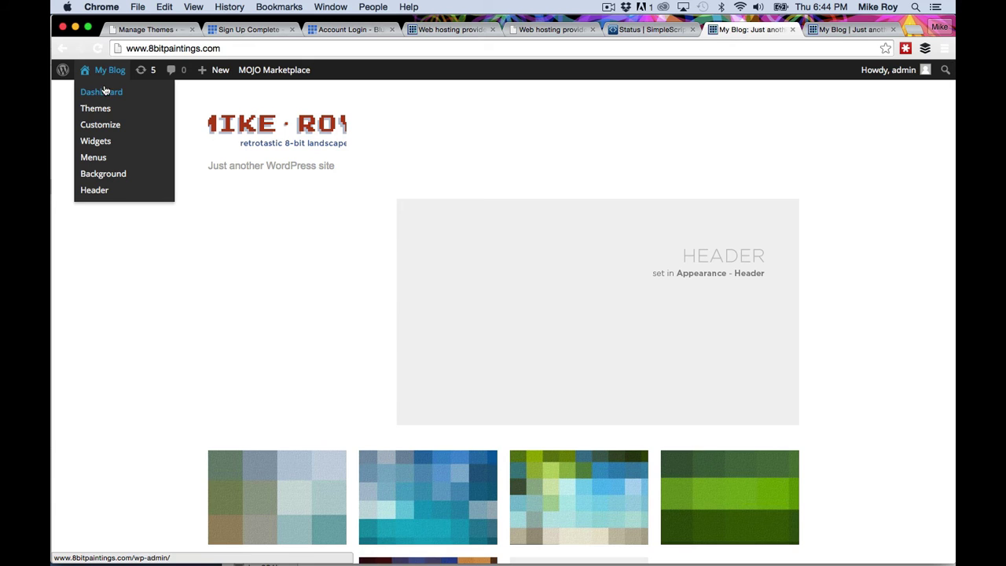
{"action": "left_click", "coordinate": [105, 93]}
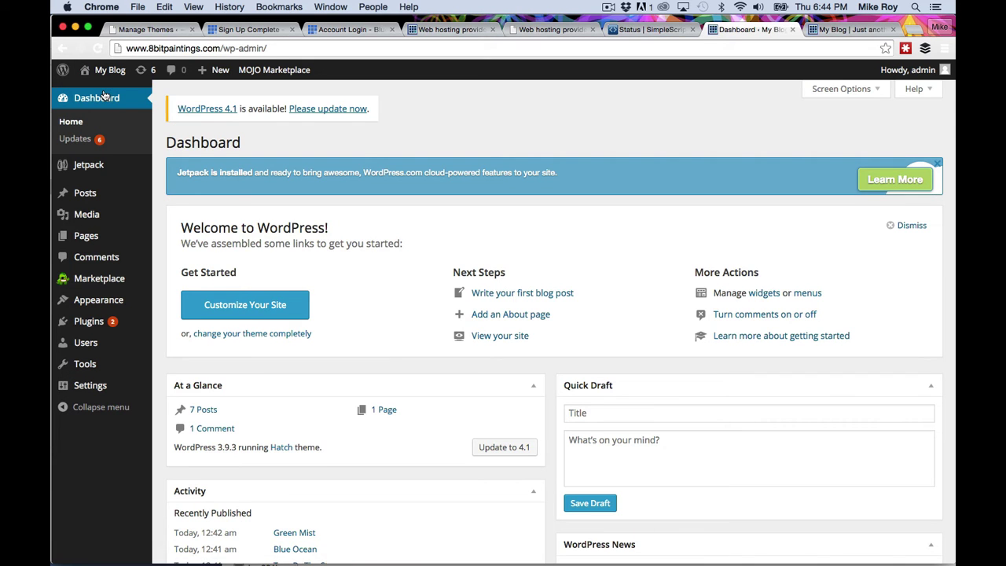
- In the Hatch customizer, clear the 'My Blog' site title and the tagline
{"action": "mouse_move", "coordinate": [98, 299]}
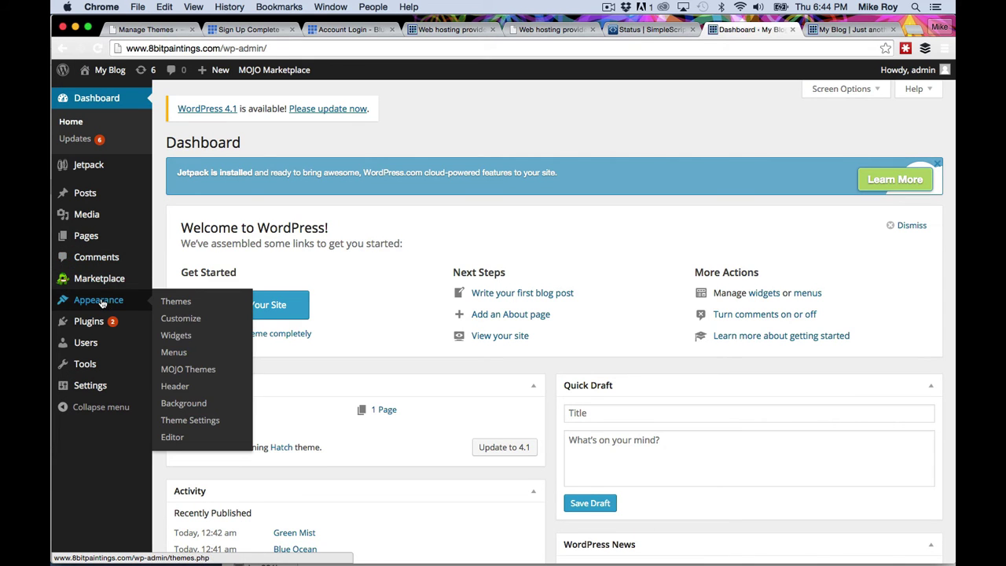
{"action": "left_click", "coordinate": [181, 319]}
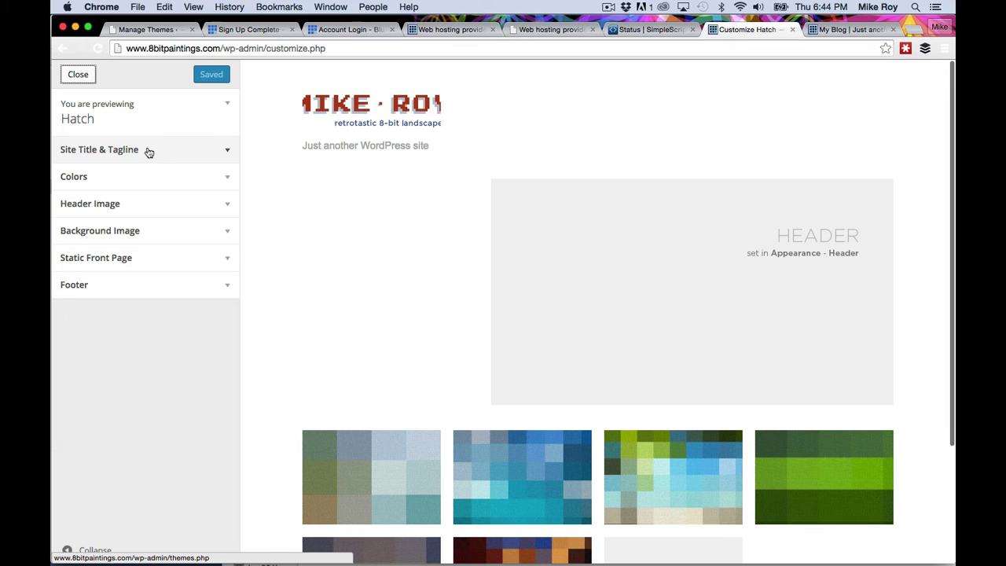
{"action": "left_click", "coordinate": [188, 155]}
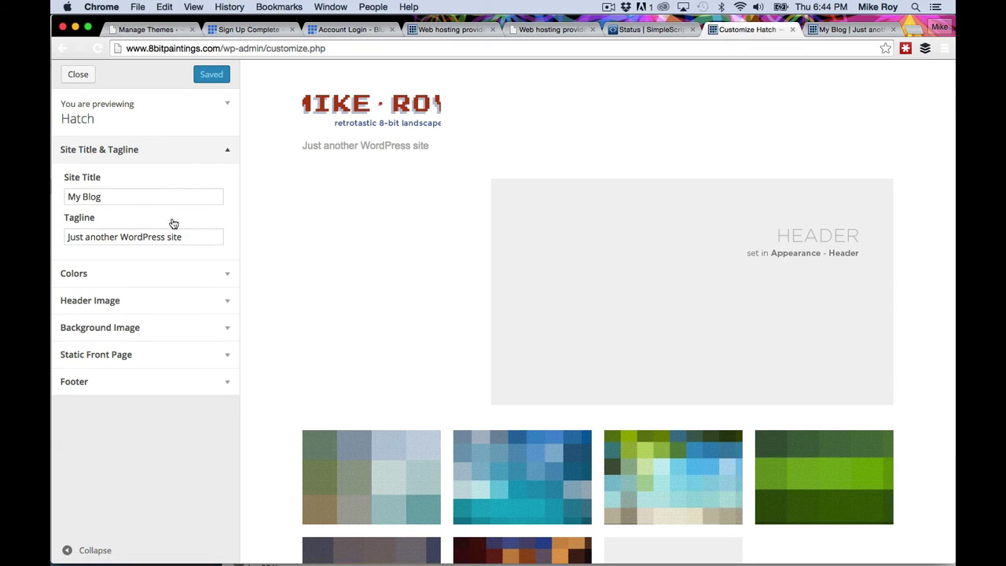
{"action": "triple_click", "coordinate": [155, 198]}
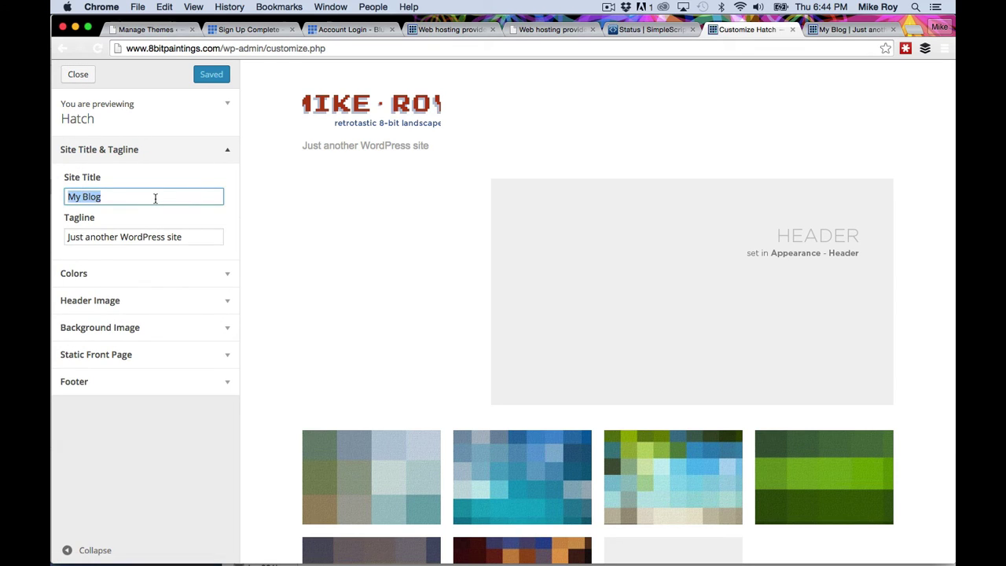
{"action": "key", "text": "BackSpace"}
{"action": "triple_click", "coordinate": [167, 236]}
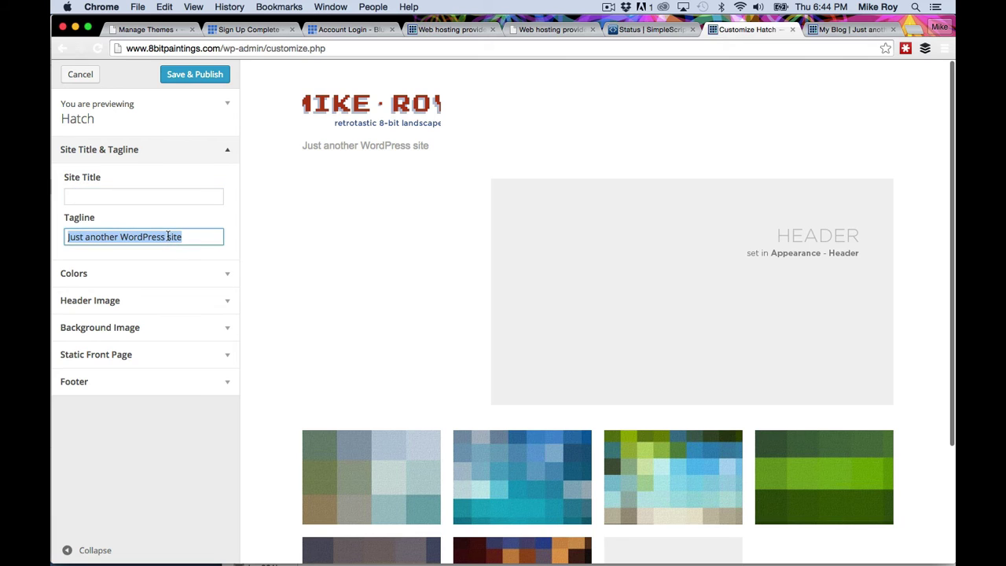
{"action": "key", "text": "BackSpace"}
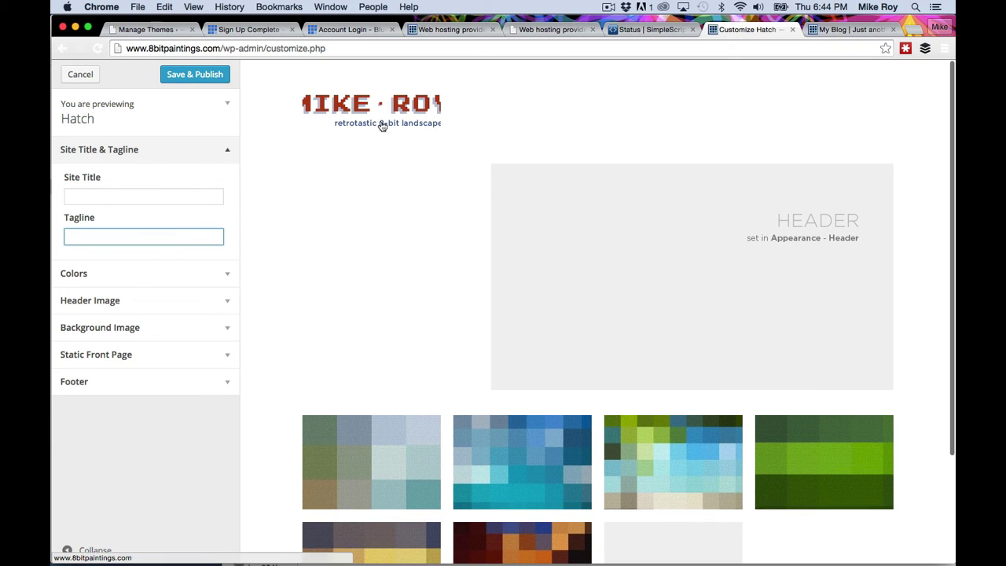
- Hide the placeholder header image, then Save & Publish and close to the Themes page
{"action": "left_click", "coordinate": [169, 307]}
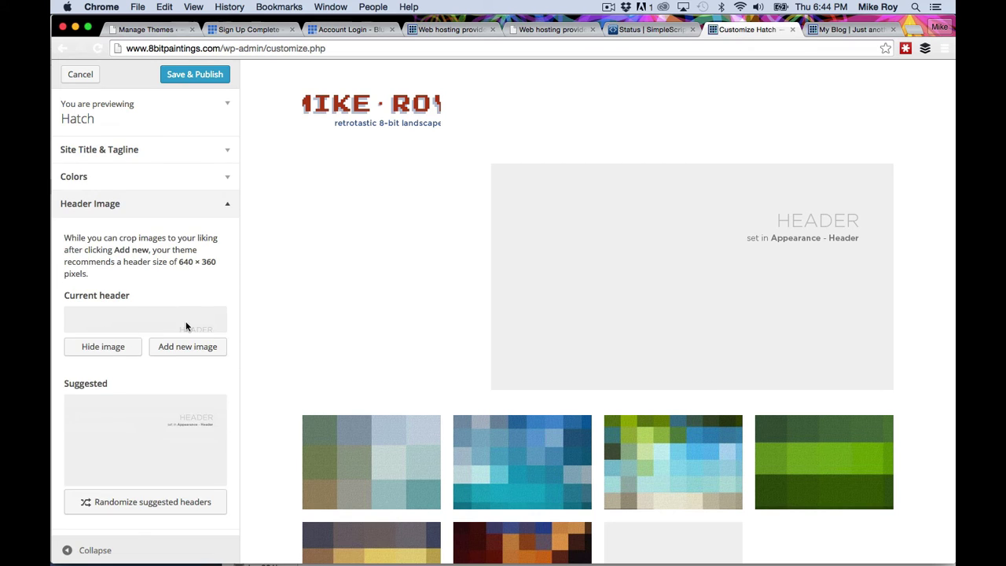
{"action": "scroll", "coordinate": [186, 324], "scroll_direction": "down", "scroll_amount": 2}
{"action": "scroll", "coordinate": [186, 325], "scroll_direction": "up", "scroll_amount": 1}
{"action": "scroll", "coordinate": [186, 325], "scroll_direction": "up", "scroll_amount": 1}
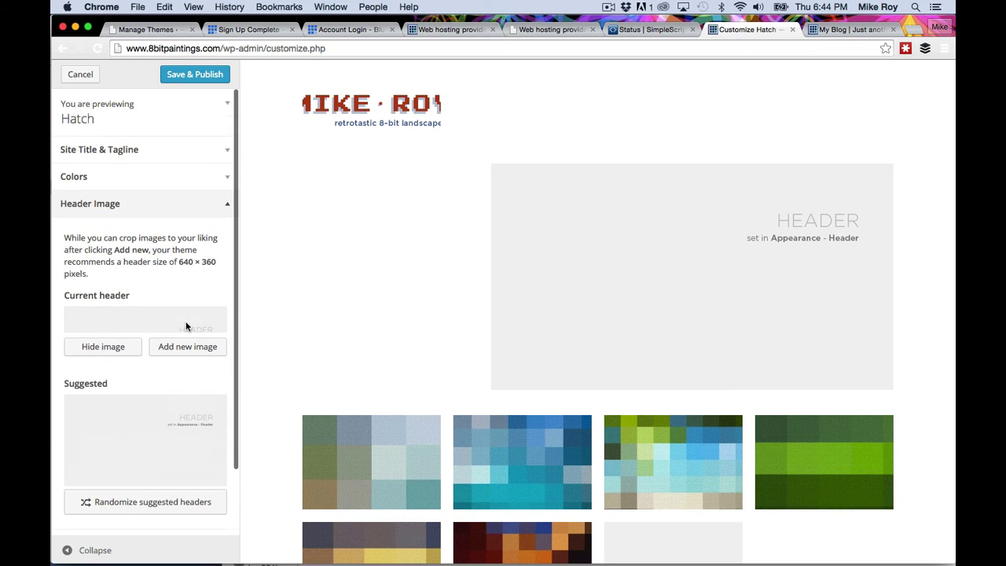
{"action": "left_click", "coordinate": [123, 346]}
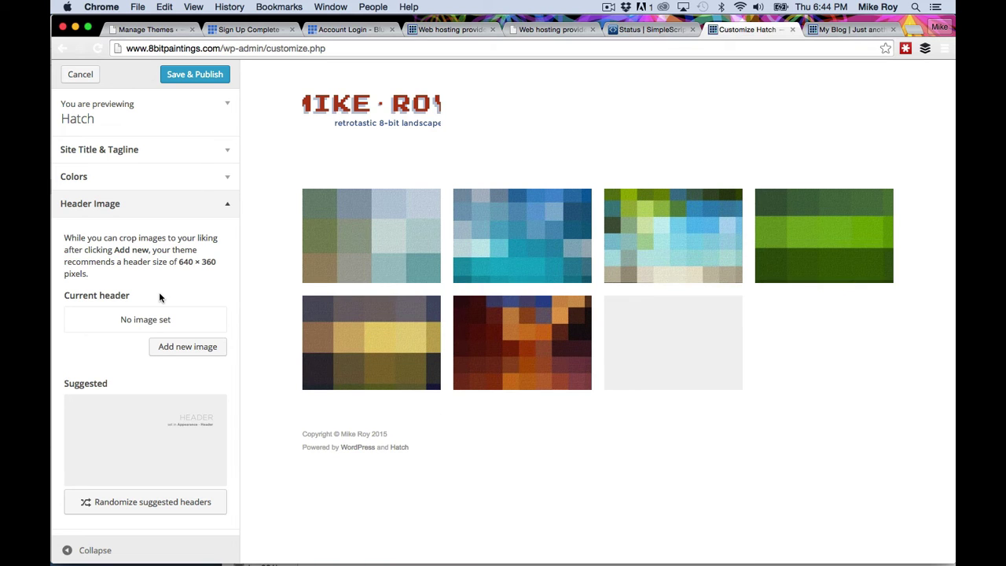
{"action": "scroll", "coordinate": [159, 292], "scroll_direction": "down", "scroll_amount": 2}
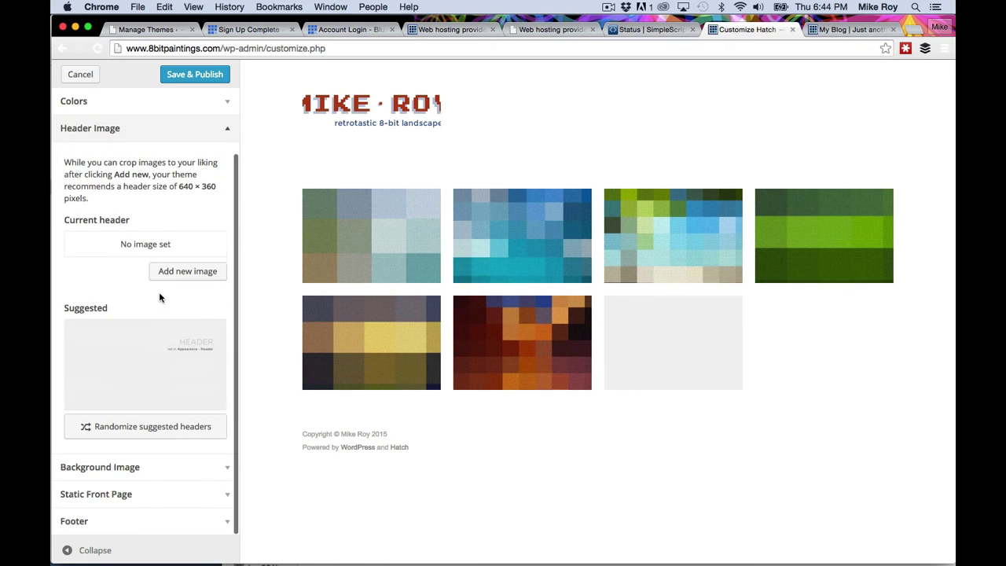
{"action": "left_click", "coordinate": [165, 494]}
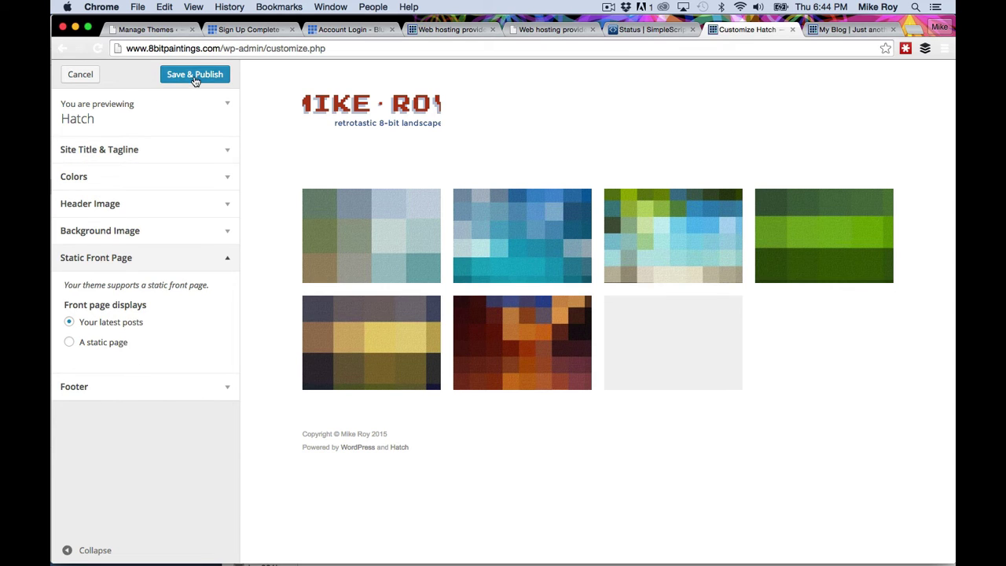
{"action": "left_click", "coordinate": [167, 74]}
{"action": "left_click", "coordinate": [82, 74]}
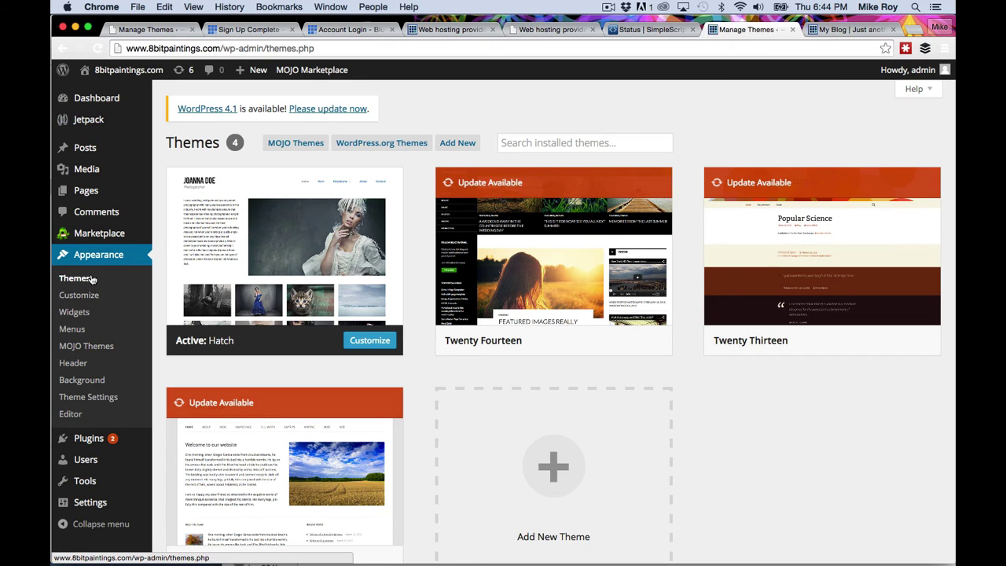
- Open MikeRoy_Logo from Media > Library and save its media details with Update
{"action": "left_click", "coordinate": [89, 256]}
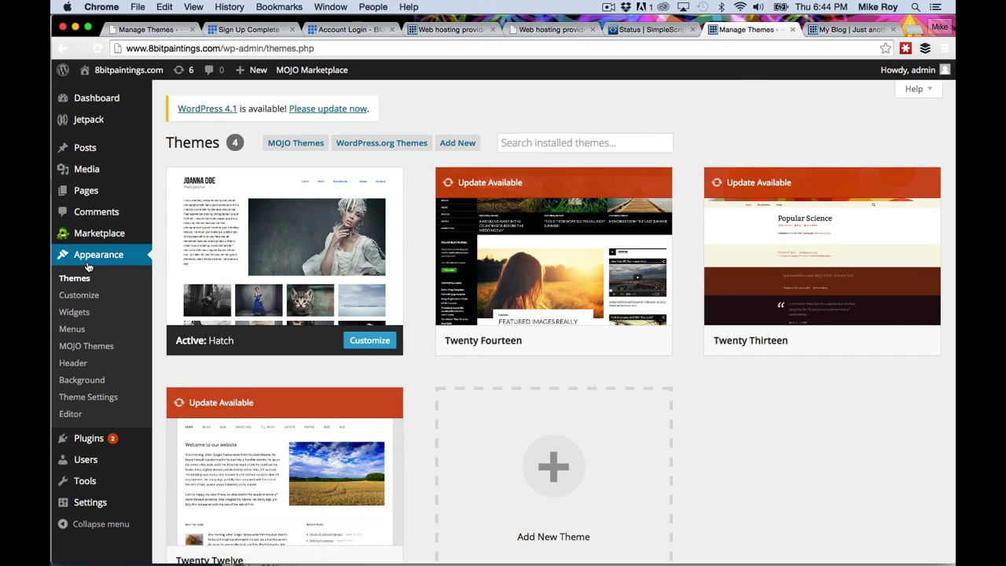
{"action": "mouse_move", "coordinate": [99, 168]}
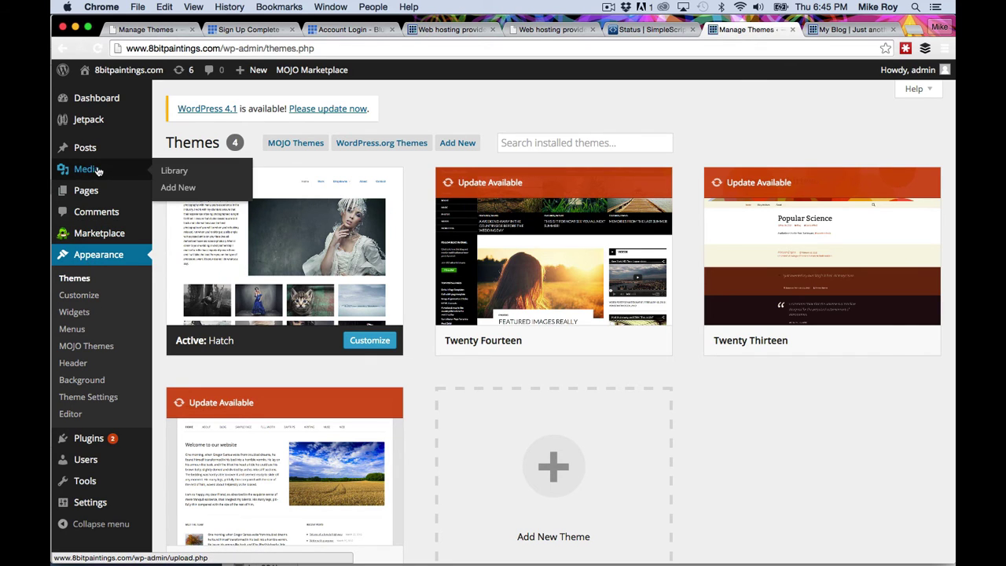
{"action": "left_click", "coordinate": [175, 168]}
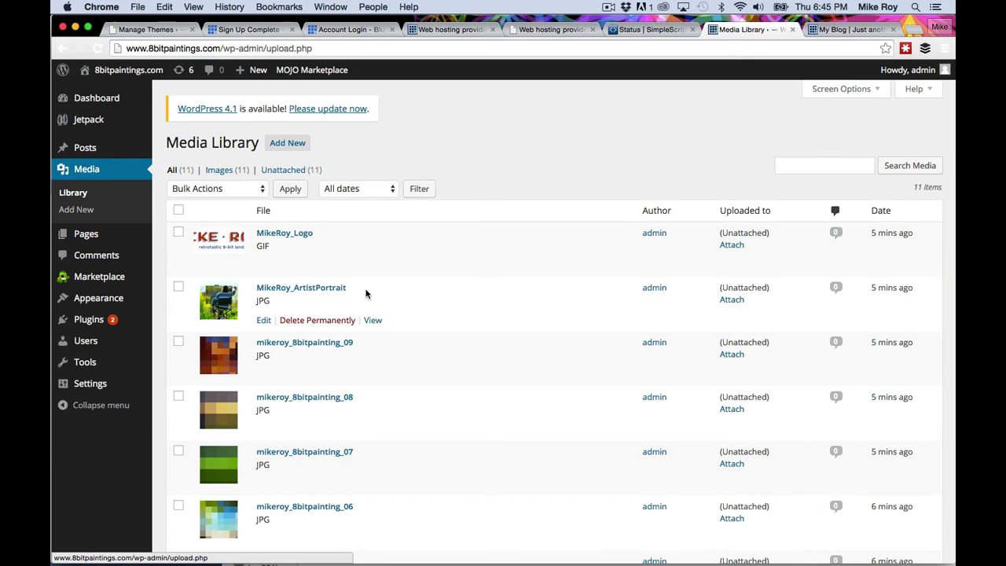
{"action": "scroll", "coordinate": [365, 293], "scroll_direction": "down", "scroll_amount": 2}
{"action": "scroll", "coordinate": [365, 293], "scroll_direction": "down", "scroll_amount": 1}
{"action": "left_click", "coordinate": [263, 212]}
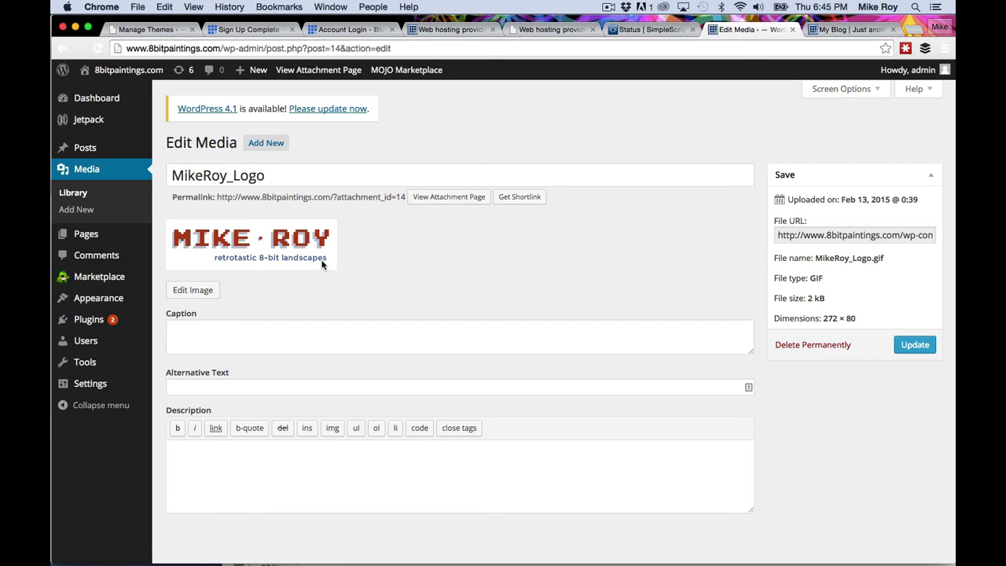
{"action": "left_click", "coordinate": [916, 345]}
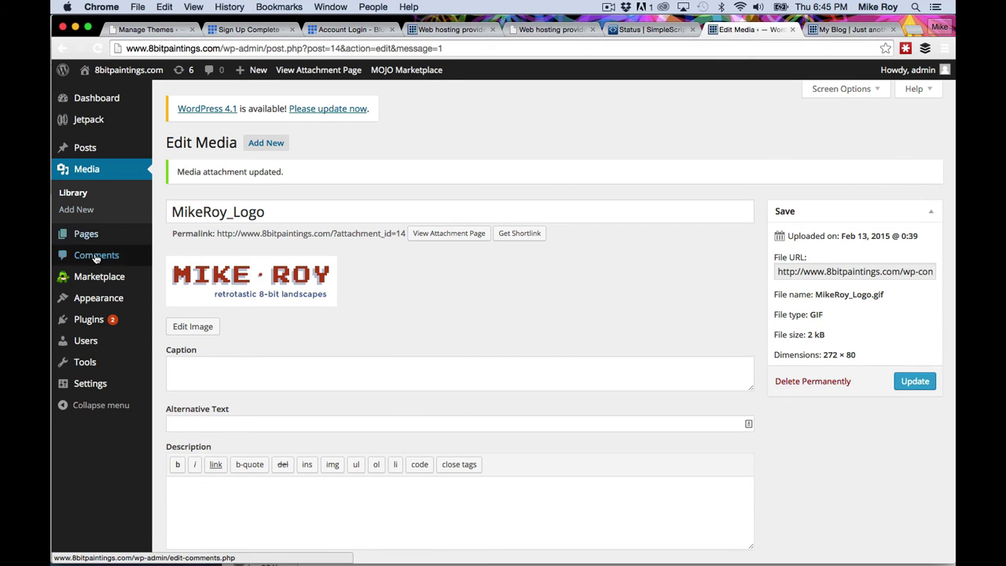
- Preview Hatch in the customizer, toggling its description and Header Image sections, then close back to Themes
{"action": "mouse_move", "coordinate": [70, 300]}
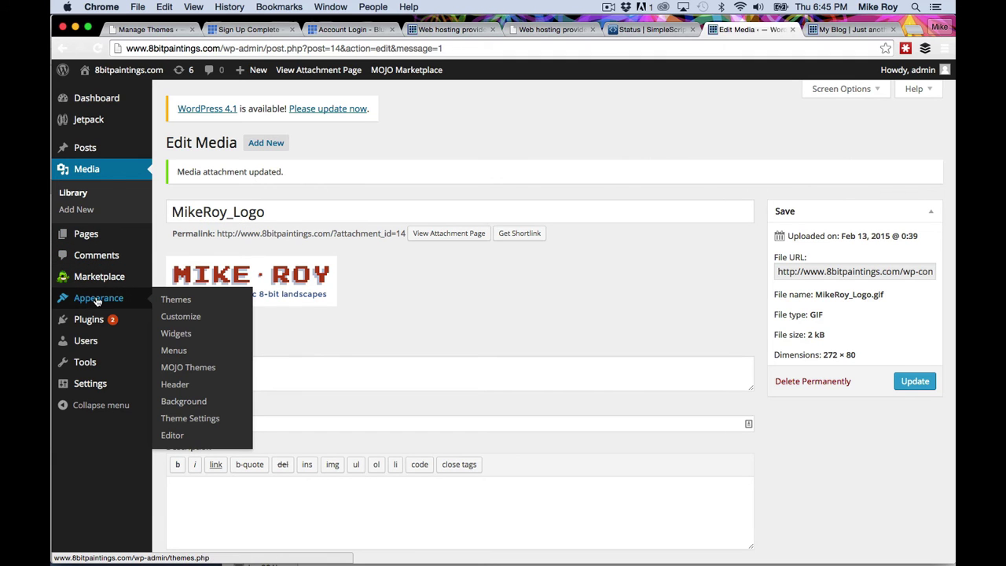
{"action": "left_click", "coordinate": [181, 301]}
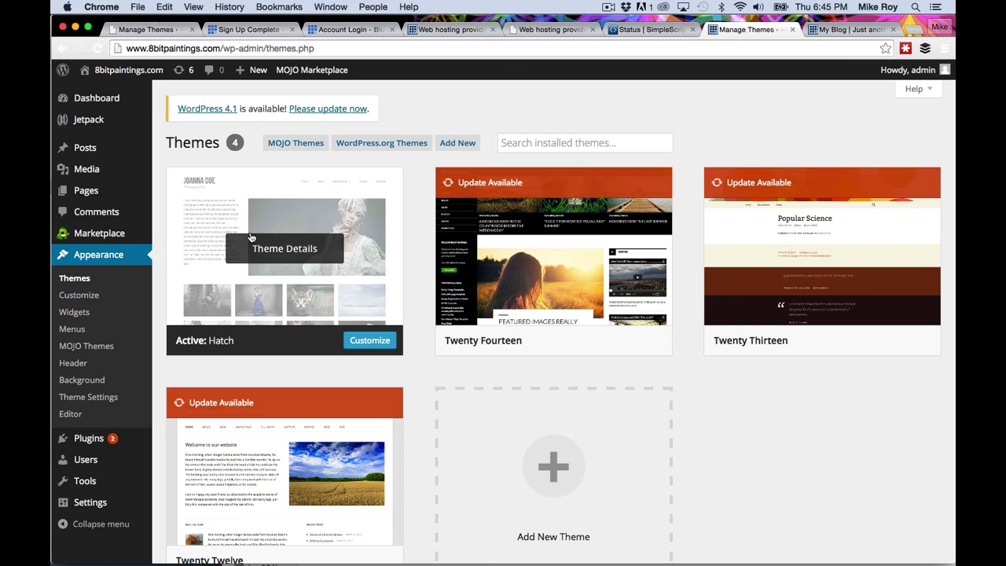
{"action": "scroll", "coordinate": [358, 326], "scroll_direction": "down", "scroll_amount": 3}
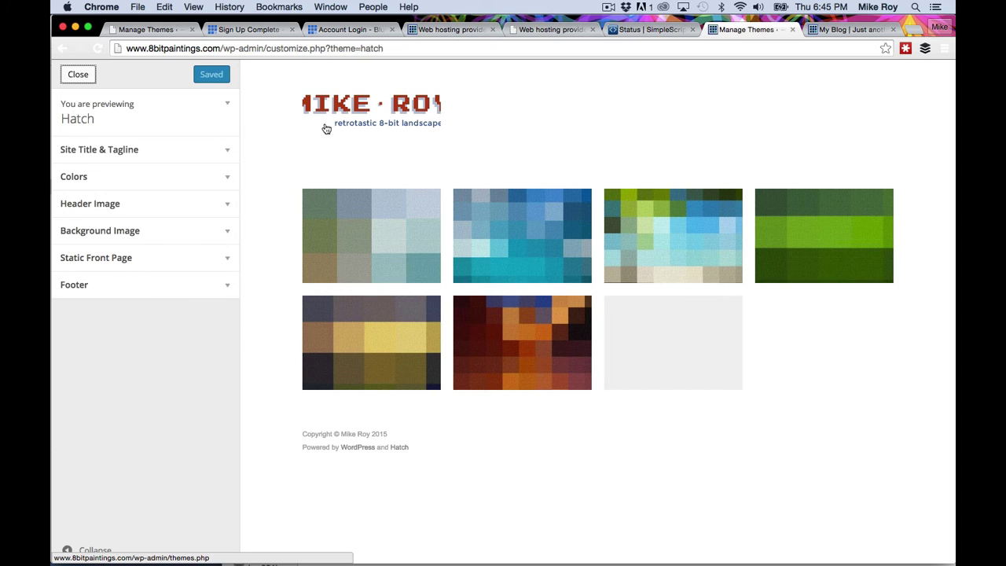
{"action": "left_click", "coordinate": [85, 128]}
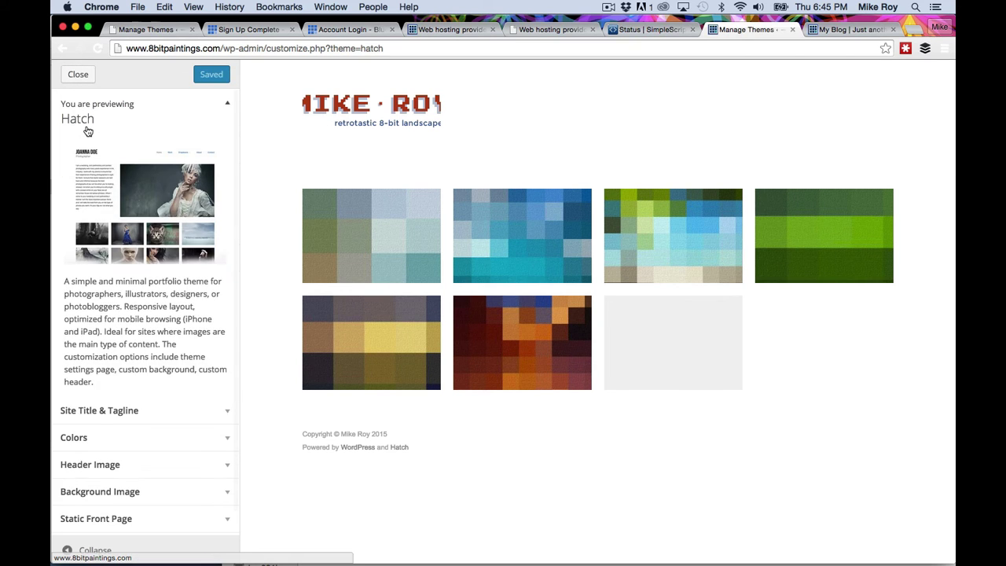
{"action": "left_click", "coordinate": [85, 128]}
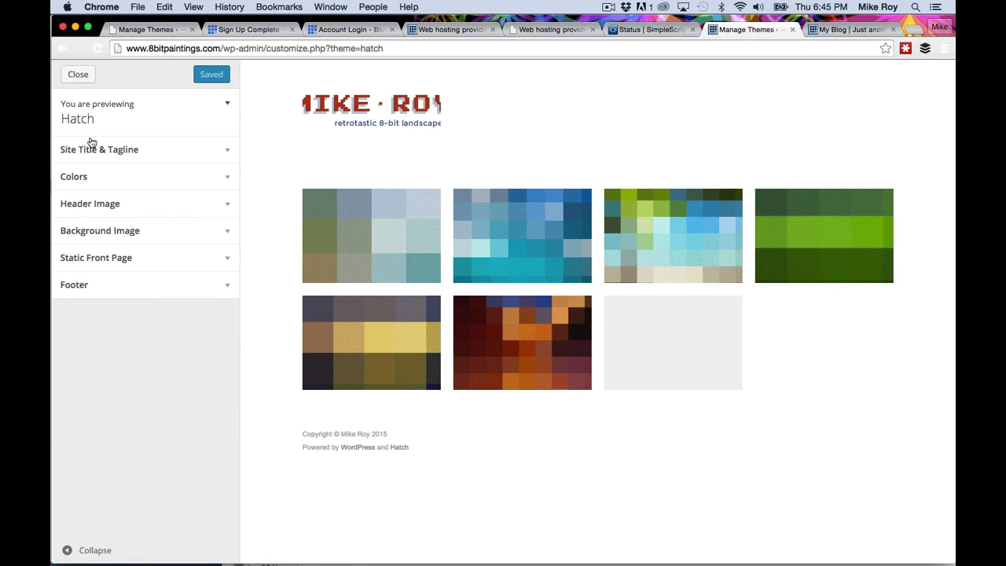
{"action": "left_click", "coordinate": [112, 203]}
{"action": "left_click", "coordinate": [115, 203]}
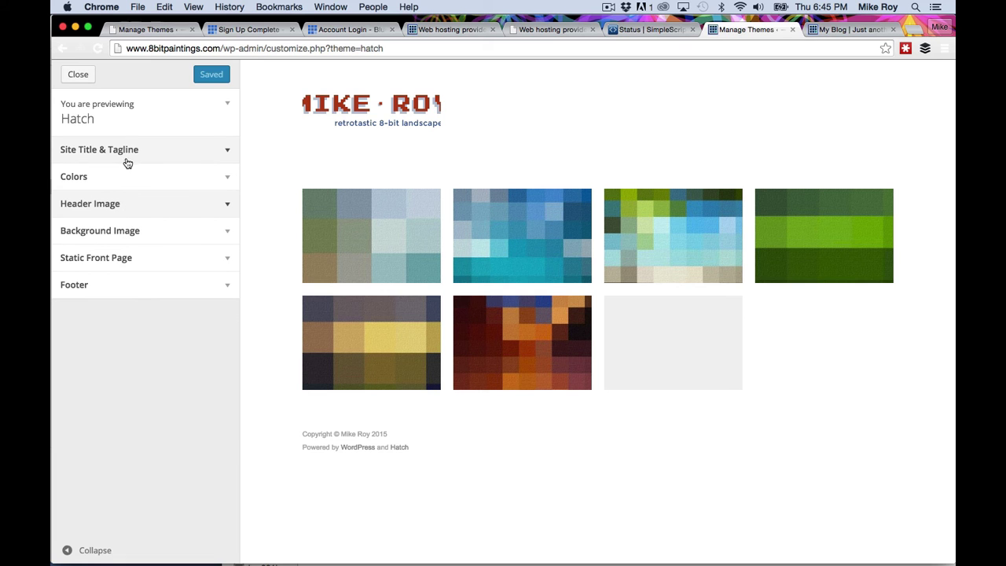
{"action": "left_click", "coordinate": [77, 74]}
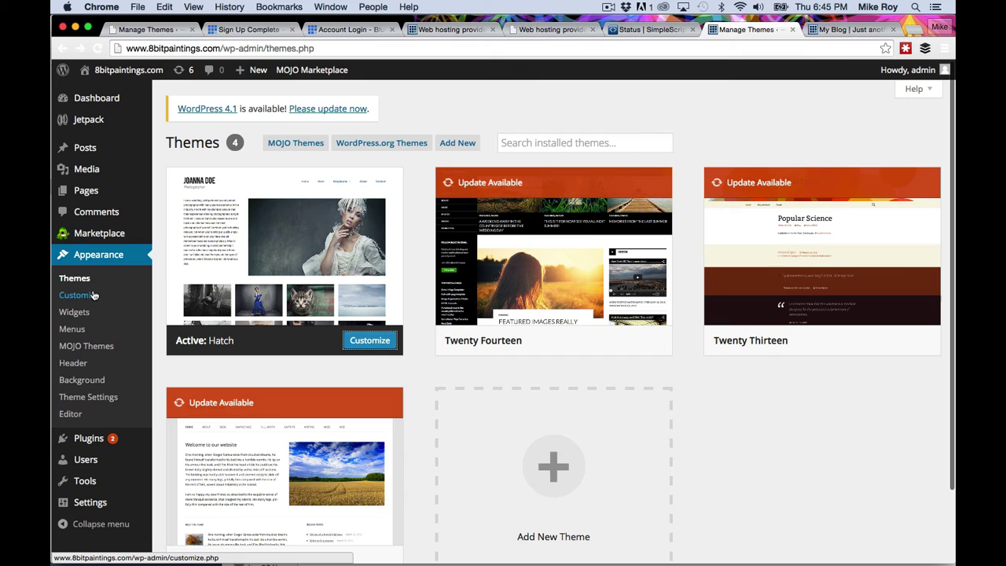
- Set the Logo to the full-size MikeRoy_Logo from the Media Library and update the theme settings
{"action": "left_click", "coordinate": [90, 398]}
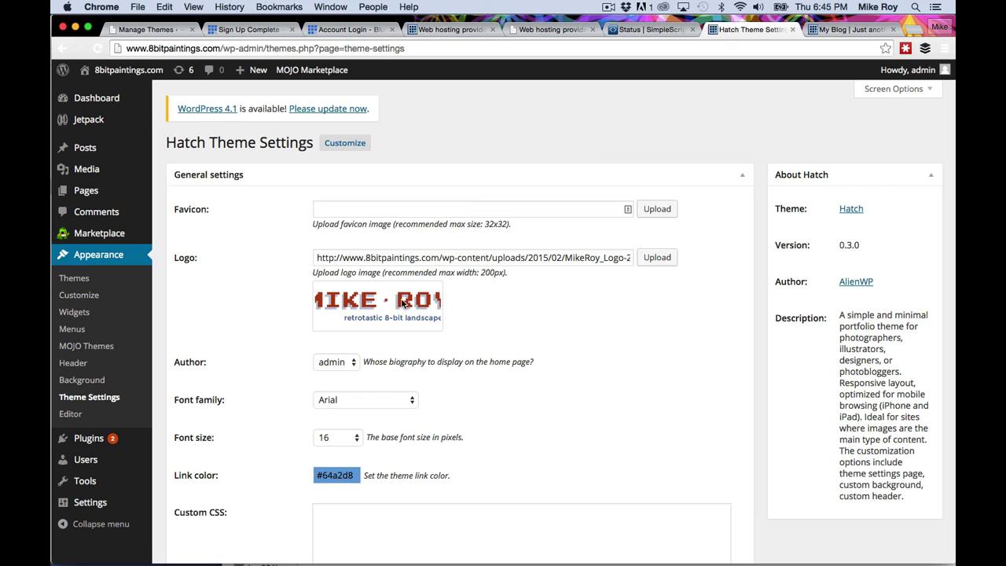
{"action": "left_click", "coordinate": [655, 264]}
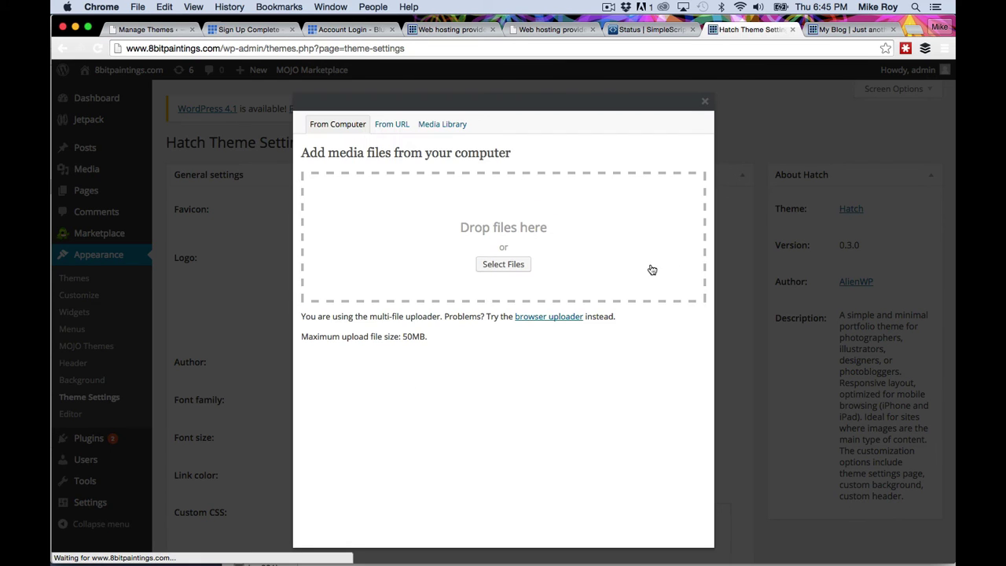
{"action": "left_click", "coordinate": [398, 127]}
{"action": "left_click", "coordinate": [465, 124]}
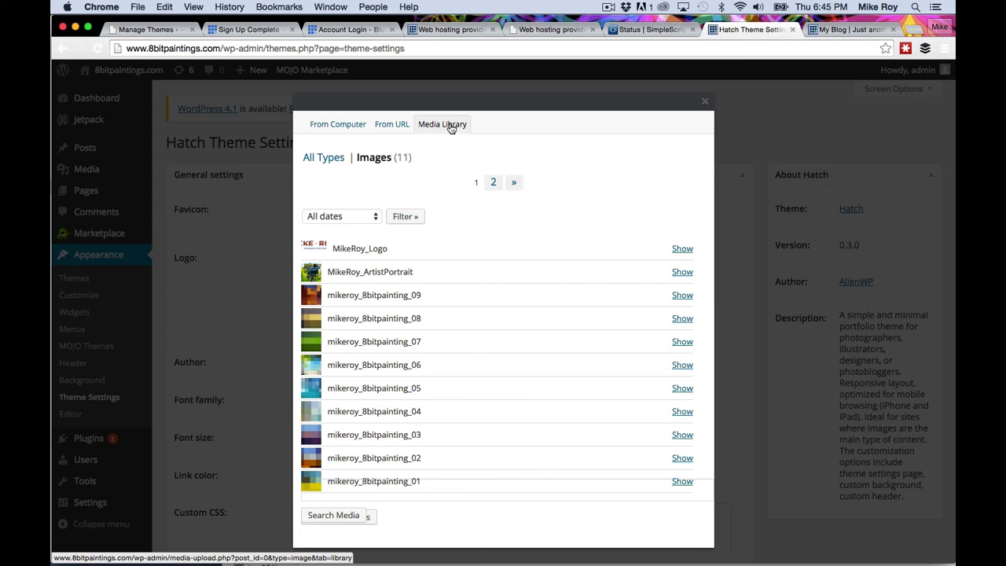
{"action": "left_click", "coordinate": [683, 250]}
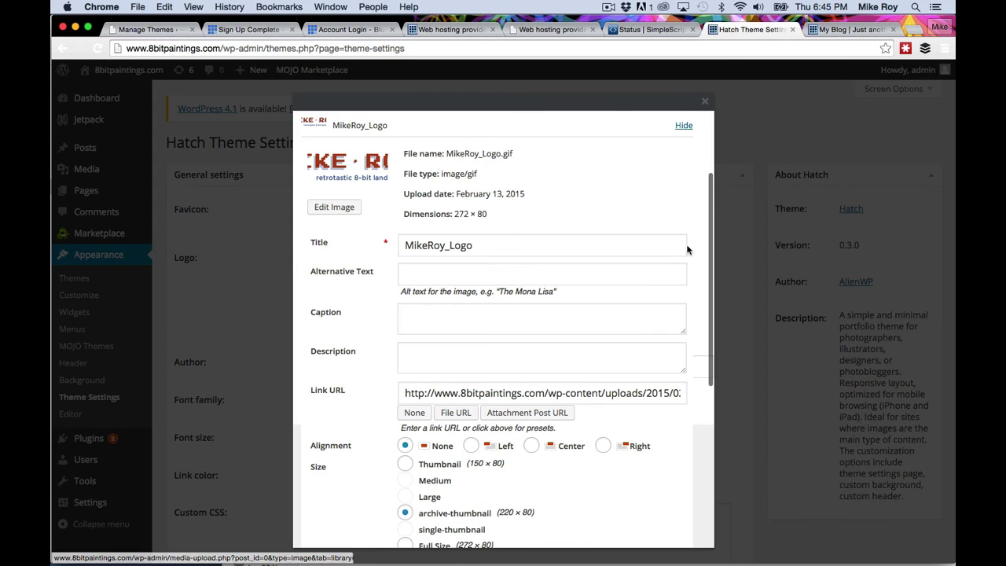
{"action": "scroll", "coordinate": [366, 186], "scroll_direction": "down", "scroll_amount": 3}
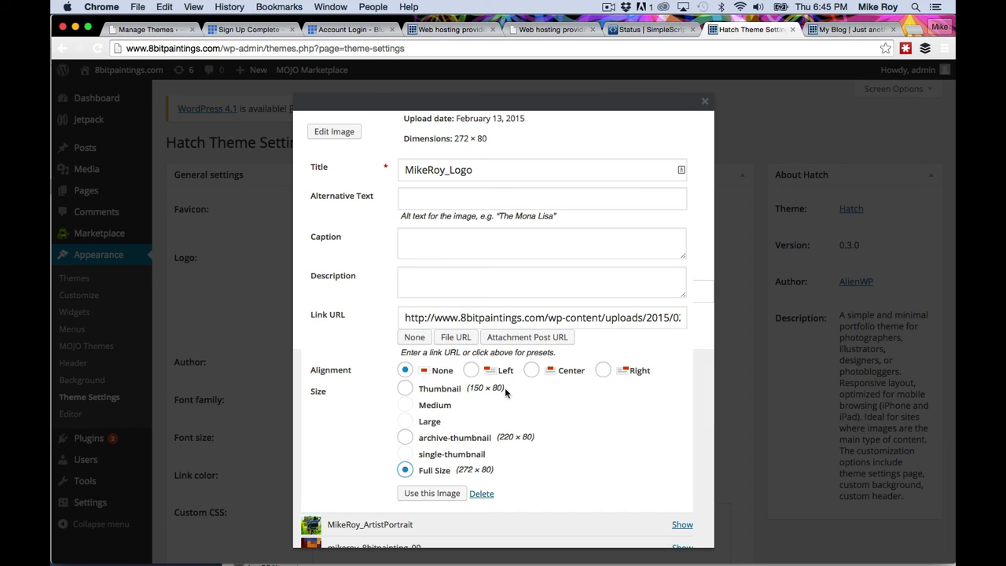
{"action": "left_click", "coordinate": [423, 493]}
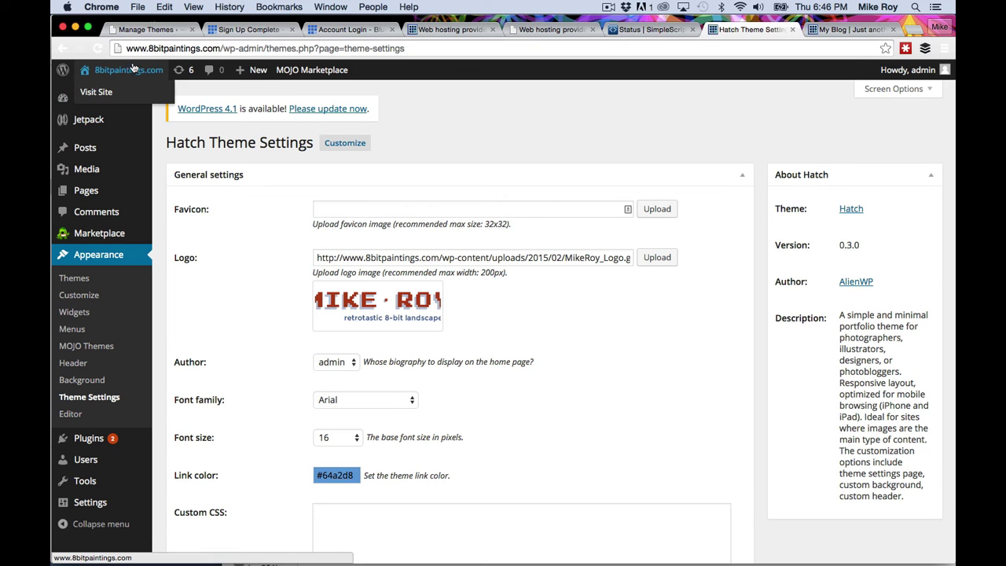
{"action": "scroll", "coordinate": [405, 393], "scroll_direction": "down", "scroll_amount": 10}
{"action": "left_click", "coordinate": [218, 498]}
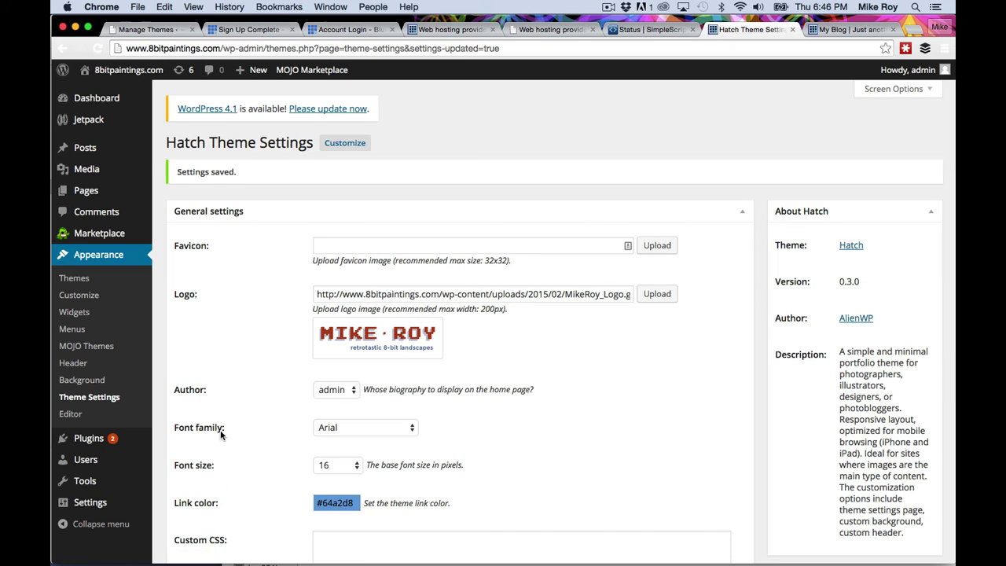
- View the live front page to check the new full-size logo
{"action": "mouse_move", "coordinate": [118, 72]}
{"action": "left_click", "coordinate": [96, 93]}
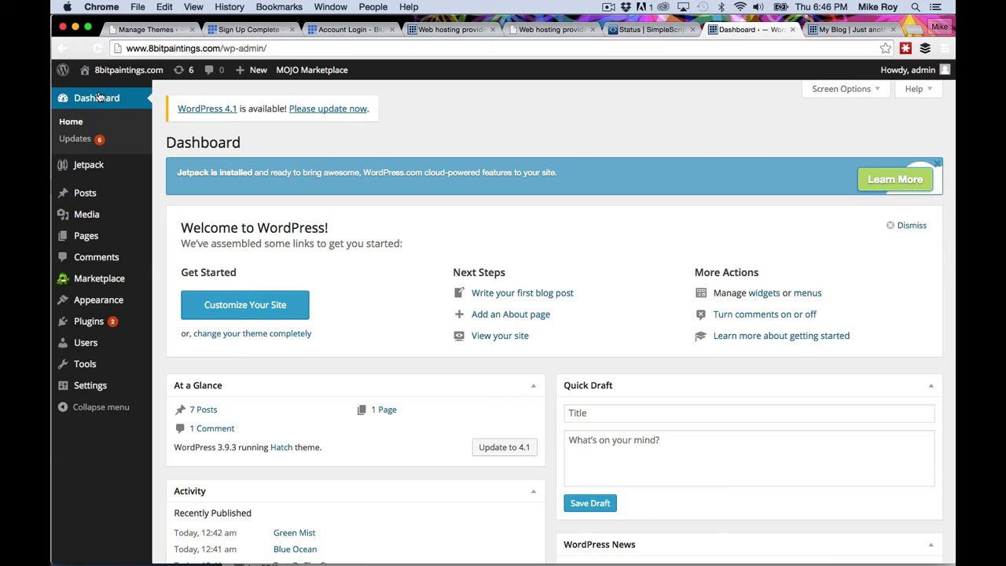
{"action": "mouse_move", "coordinate": [98, 239]}
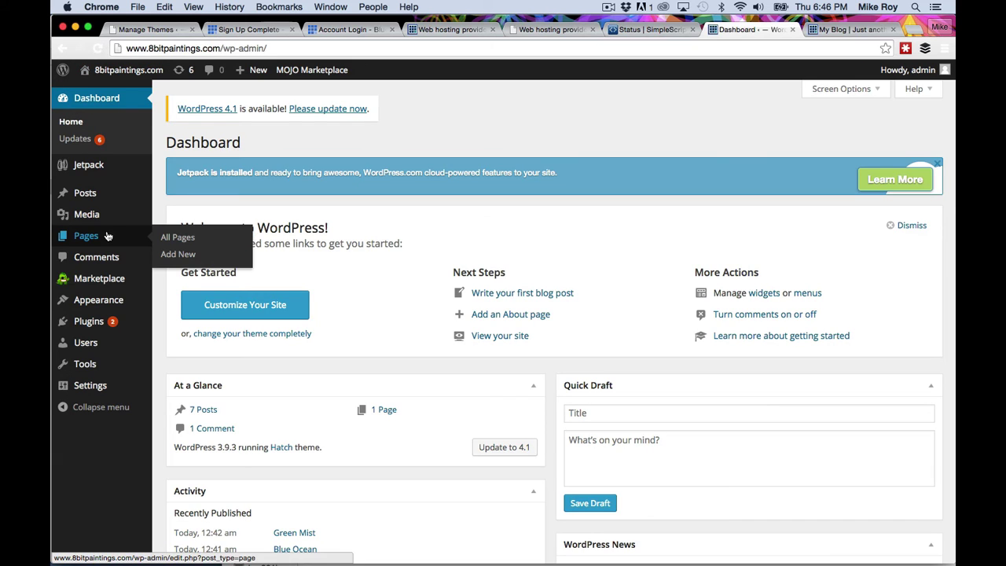
- Create a new page titled 'About' so a draft saves
{"action": "left_click", "coordinate": [179, 255]}
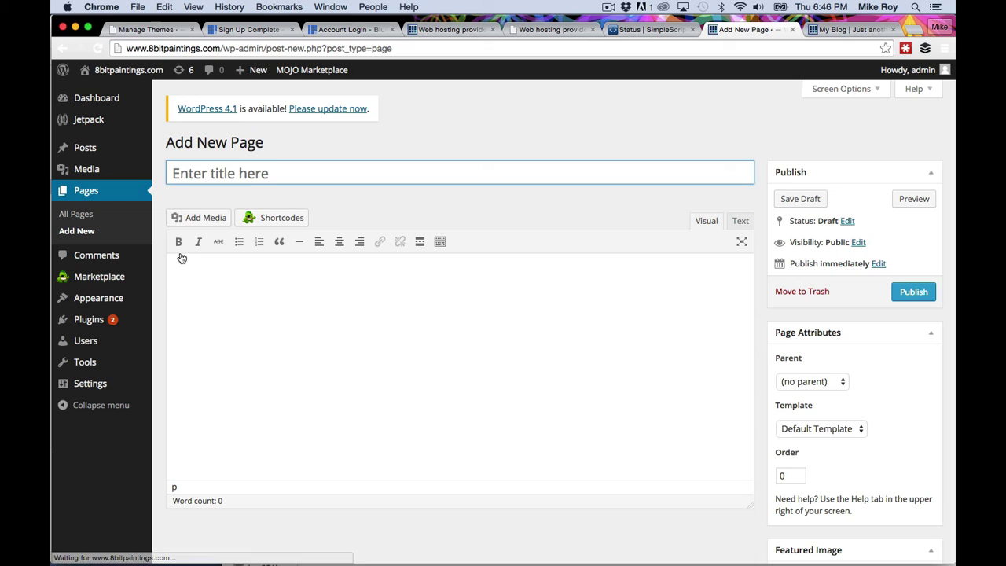
{"action": "left_click", "coordinate": [266, 170]}
{"action": "type", "text": "About"}
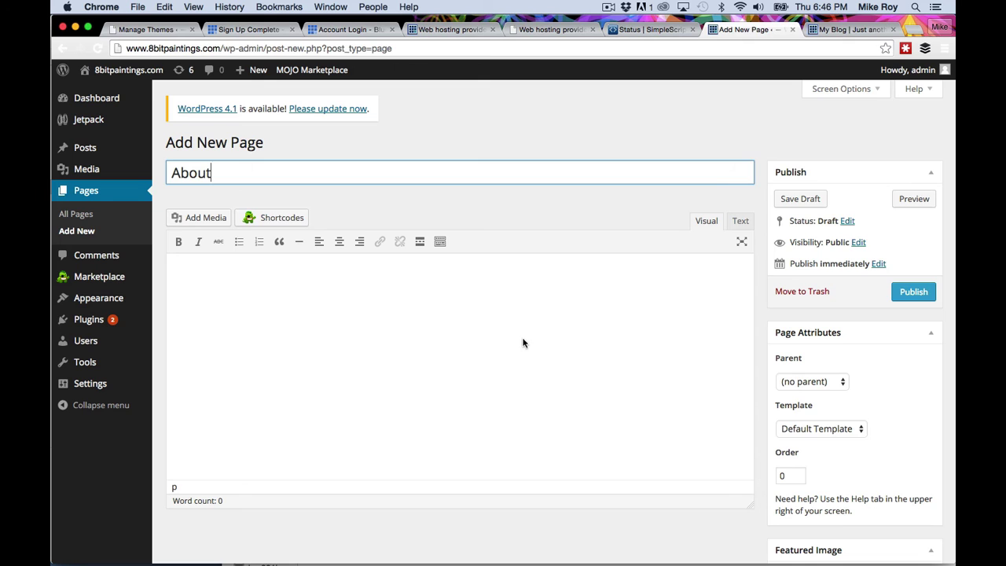
{"action": "left_click", "coordinate": [524, 341]}
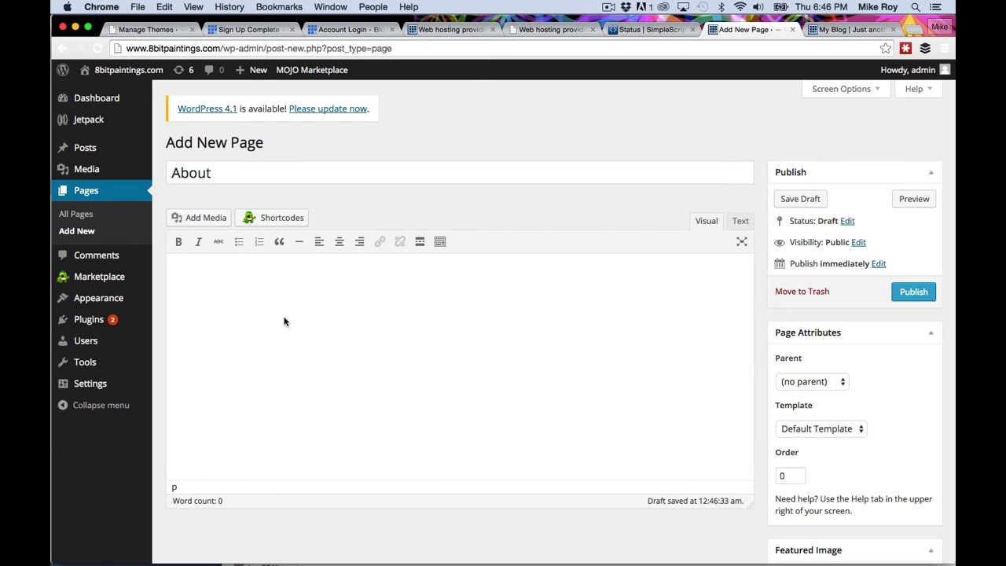
- Insert the artist portrait photo into the page body, add a new paragraph, and publish
{"action": "left_click", "coordinate": [198, 219]}
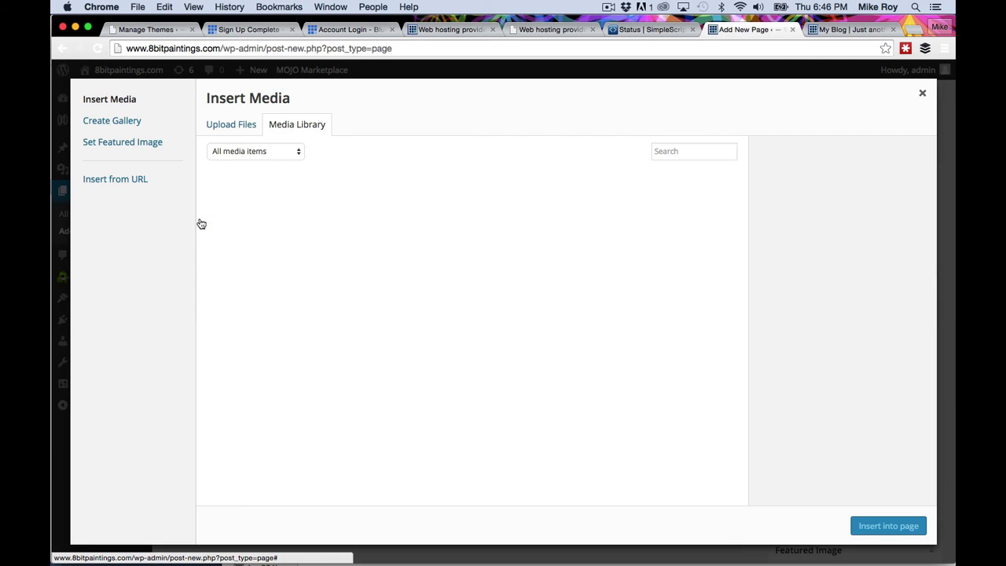
{"action": "left_click", "coordinate": [331, 211]}
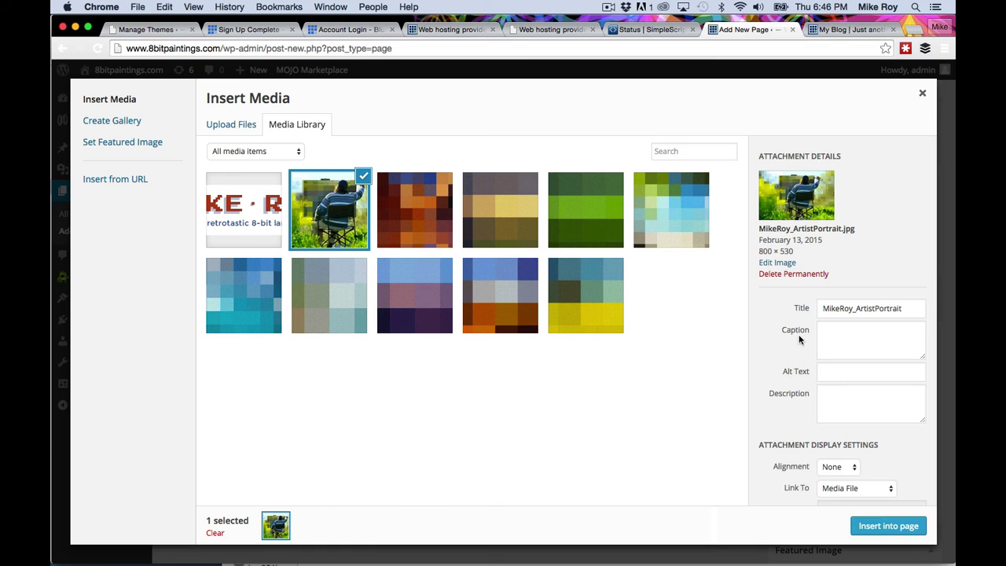
{"action": "left_click", "coordinate": [891, 527]}
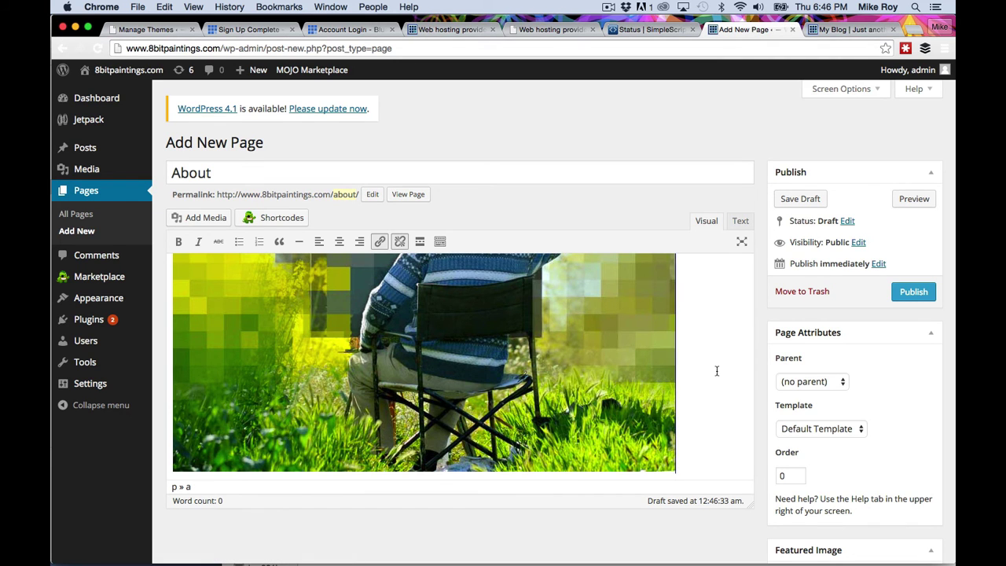
{"action": "scroll", "coordinate": [593, 378], "scroll_direction": "down", "scroll_amount": 3}
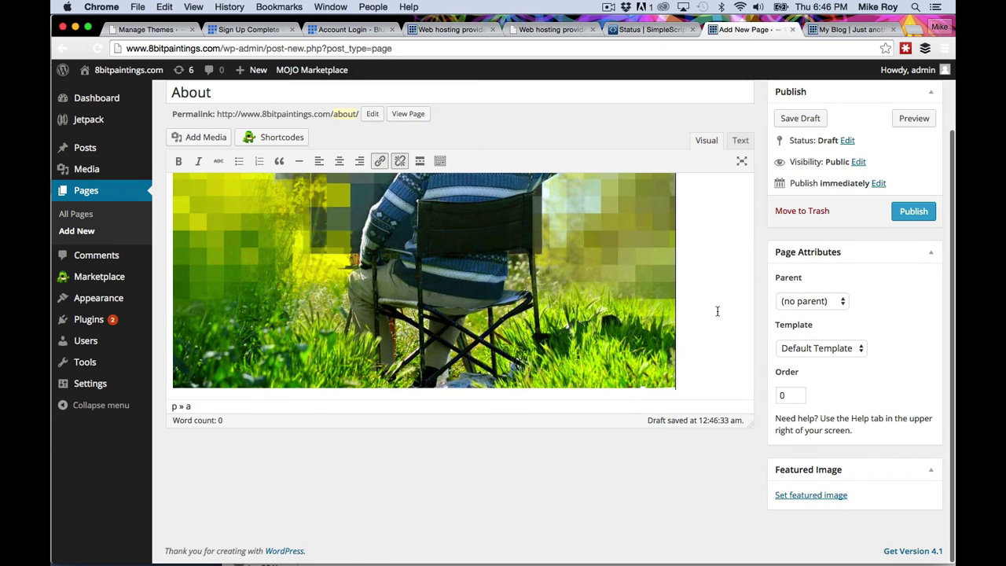
{"action": "key", "text": "Return"}
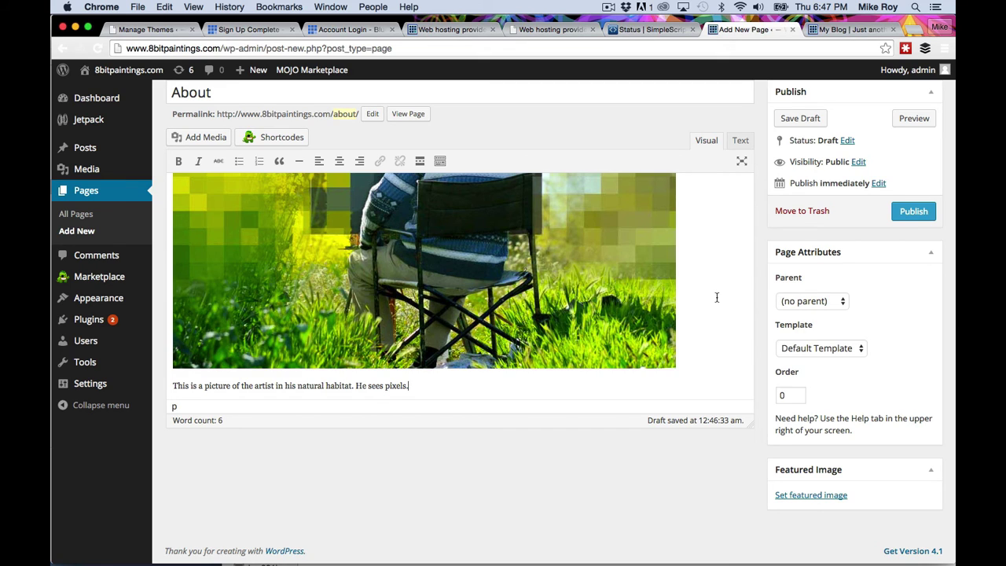
{"action": "left_click", "coordinate": [913, 211]}
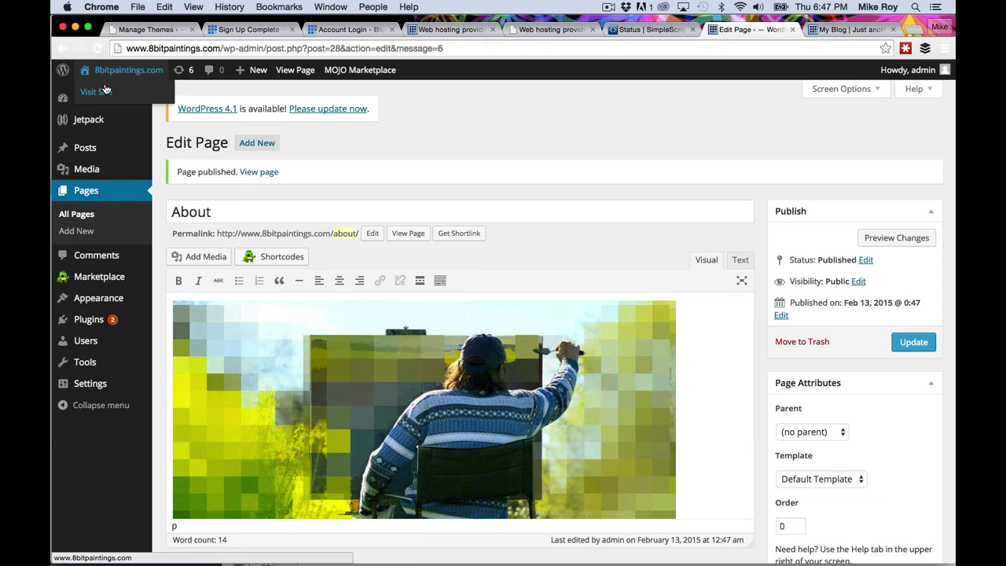
- Check the public site, then go to the Appearance > Menus editor
{"action": "left_click", "coordinate": [105, 91]}
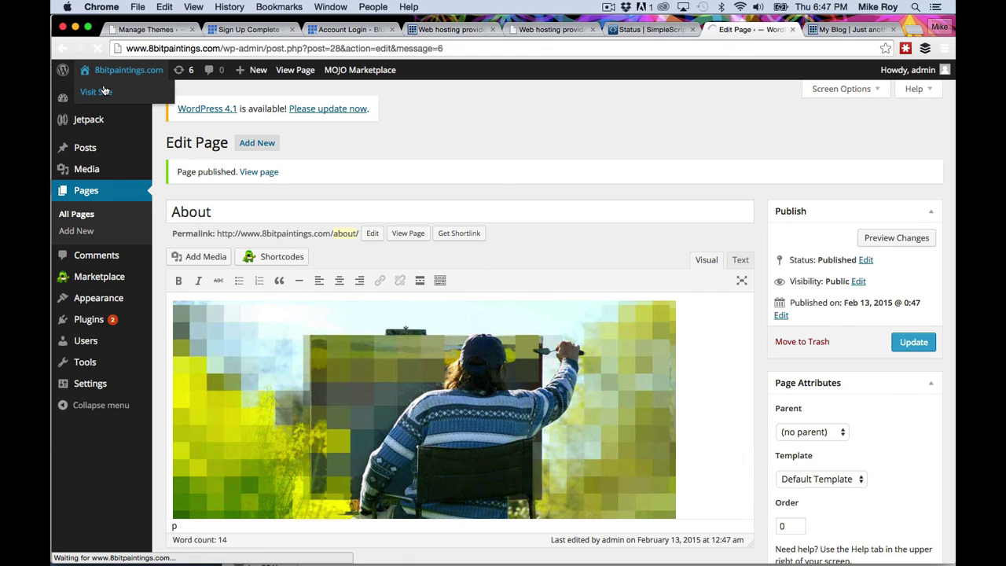
{"action": "scroll", "coordinate": [585, 395], "scroll_direction": "down", "scroll_amount": 1}
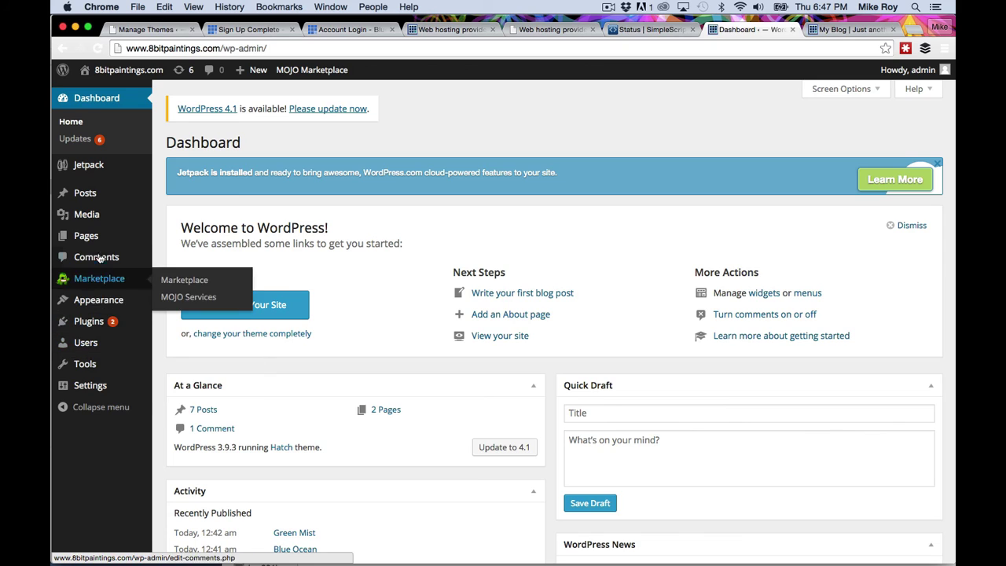
{"action": "mouse_move", "coordinate": [99, 280]}
{"action": "mouse_move", "coordinate": [99, 305]}
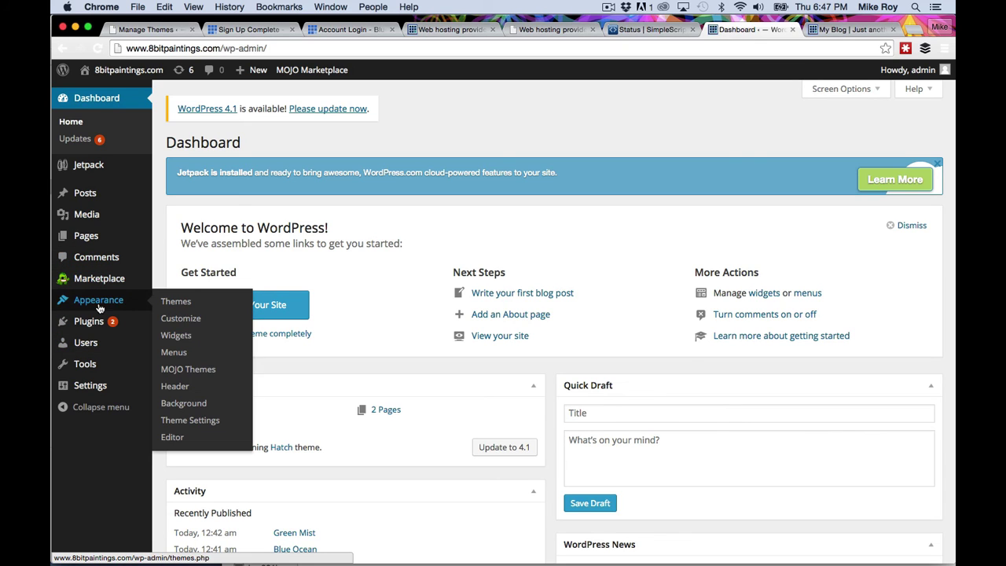
{"action": "left_click", "coordinate": [168, 355]}
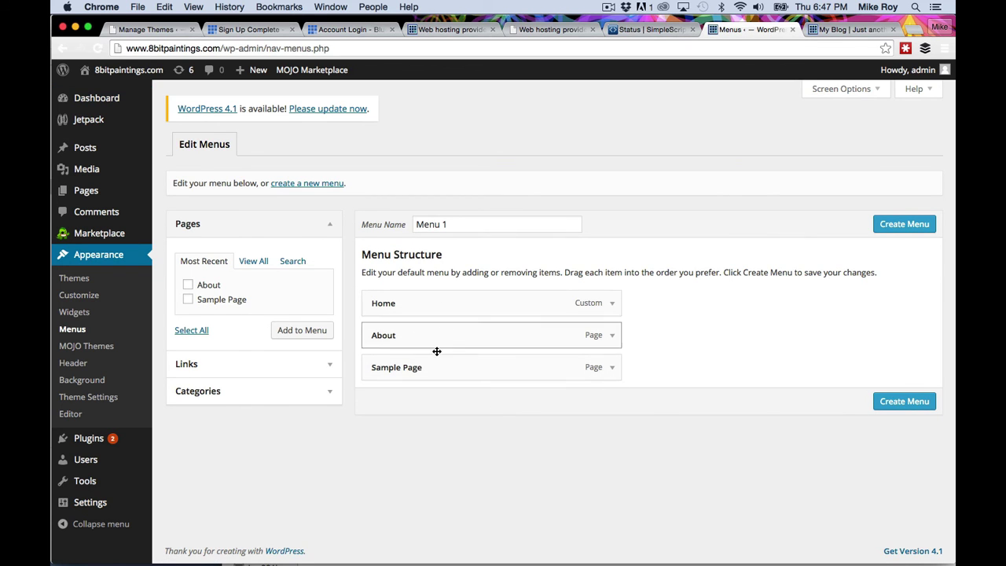
- Remove Sample Page, save Menu 1 with Home and About, and view the live site
{"action": "left_click", "coordinate": [613, 367]}
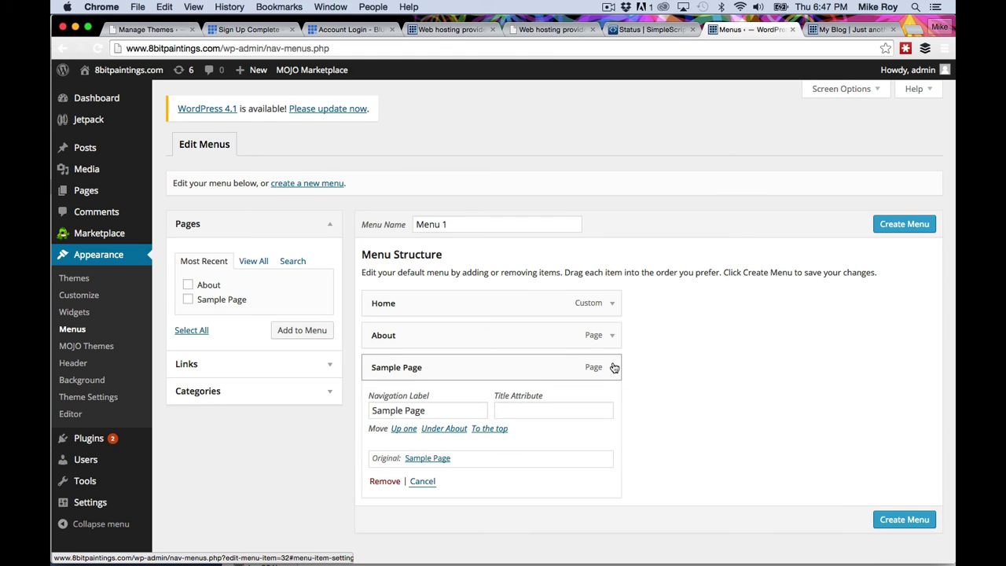
{"action": "left_click", "coordinate": [384, 483]}
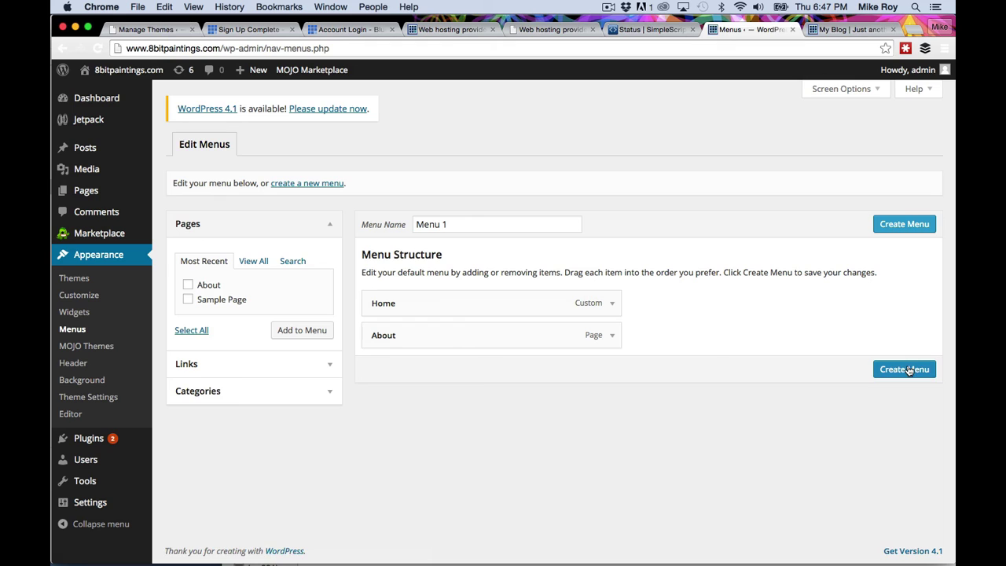
{"action": "left_click", "coordinate": [908, 371]}
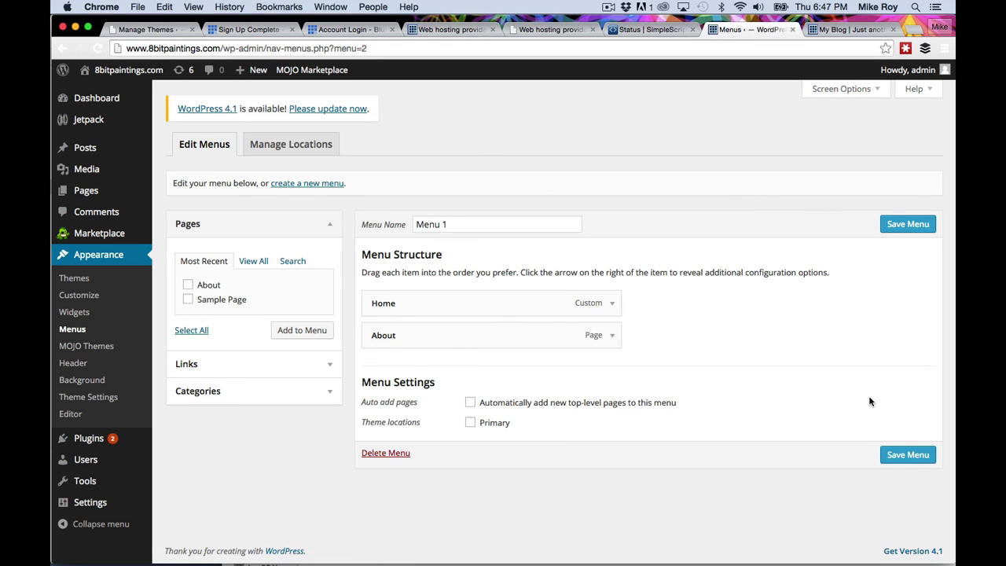
{"action": "left_click", "coordinate": [901, 454]}
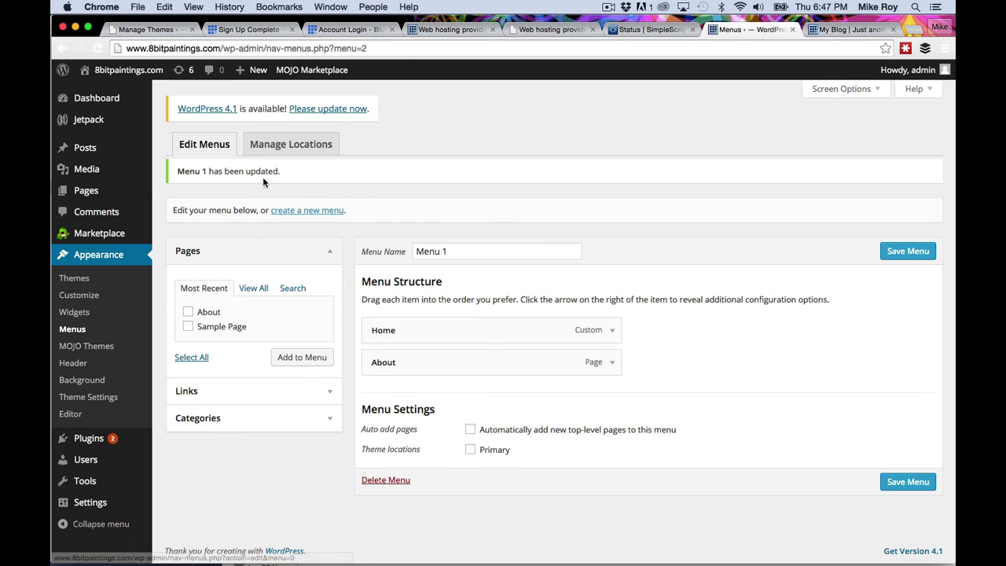
{"action": "mouse_move", "coordinate": [118, 72]}
{"action": "left_click", "coordinate": [102, 92]}
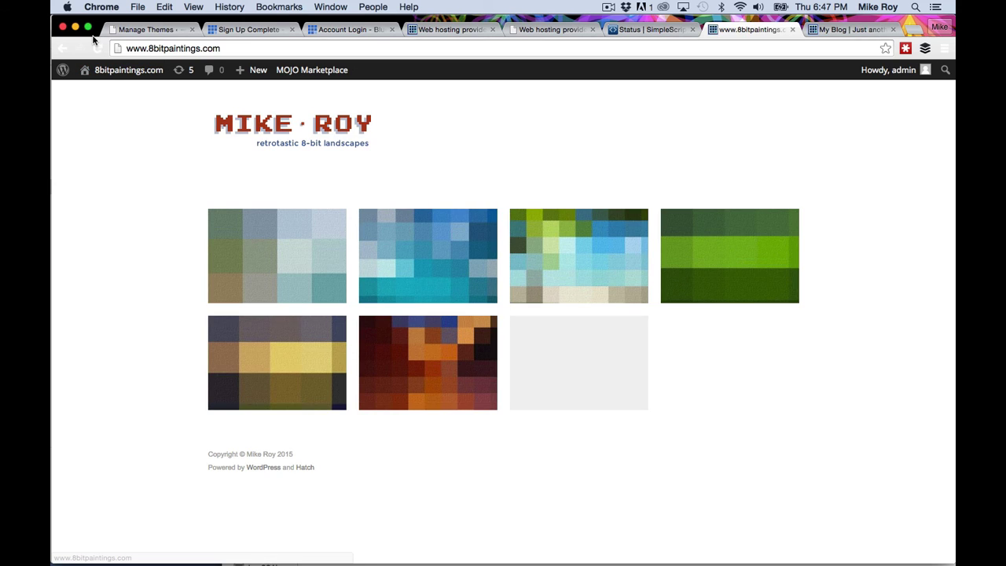
- Assign Menu 1 to the Primary theme location, save it, and view the live site
{"action": "left_click", "coordinate": [292, 126]}
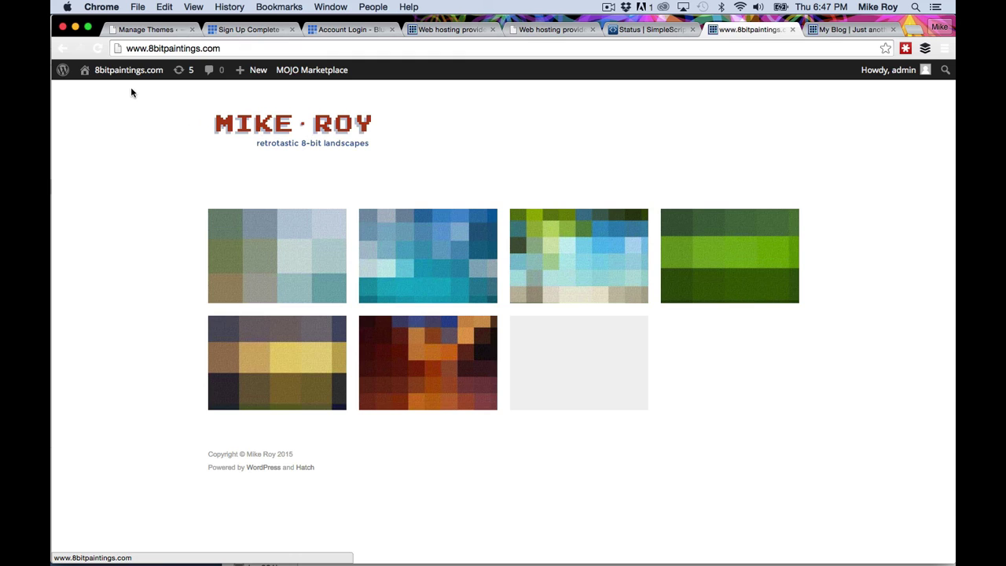
{"action": "mouse_move", "coordinate": [125, 72]}
{"action": "left_click", "coordinate": [115, 94]}
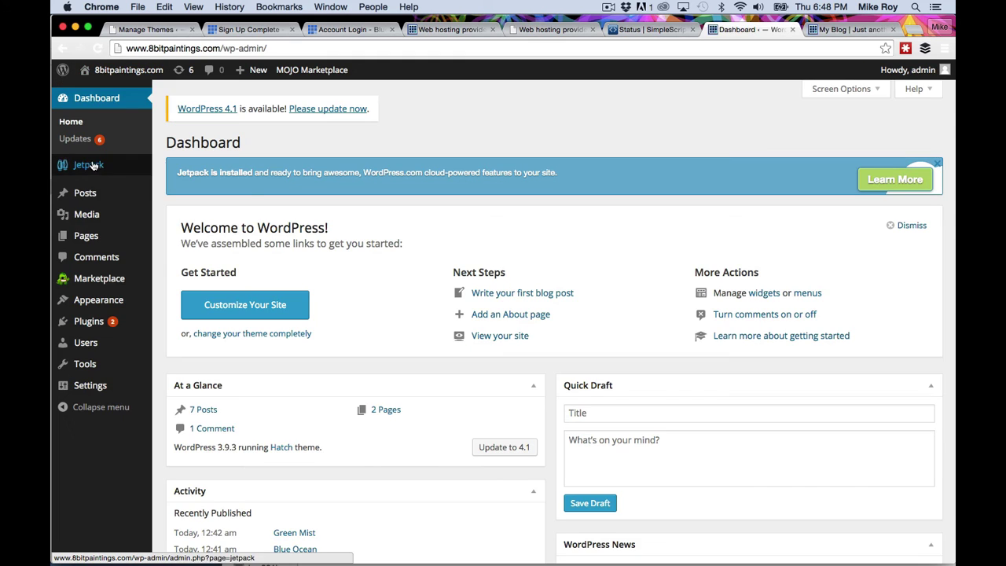
{"action": "mouse_move", "coordinate": [147, 199]}
{"action": "mouse_move", "coordinate": [99, 299]}
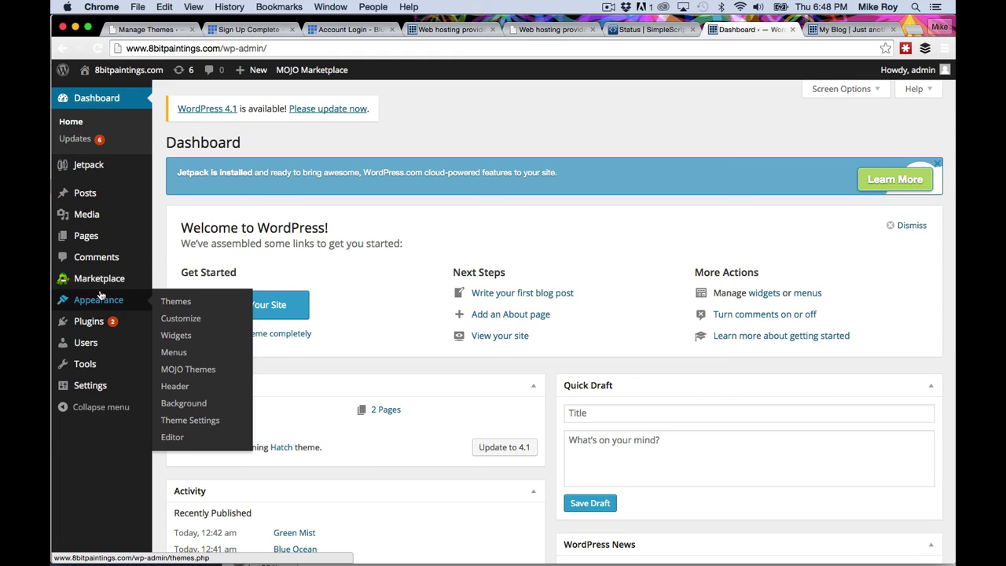
{"action": "left_click", "coordinate": [173, 353]}
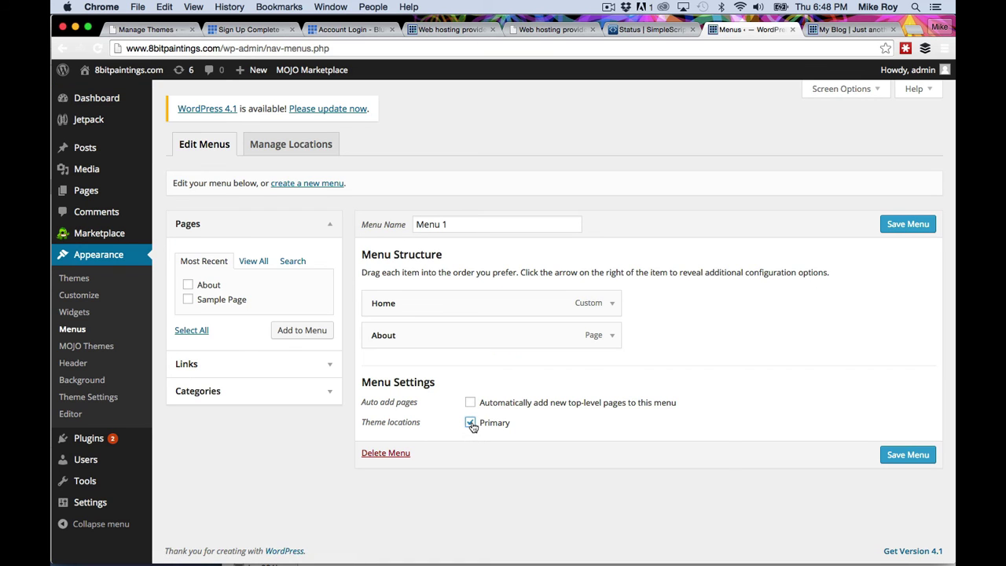
{"action": "left_click", "coordinate": [903, 452]}
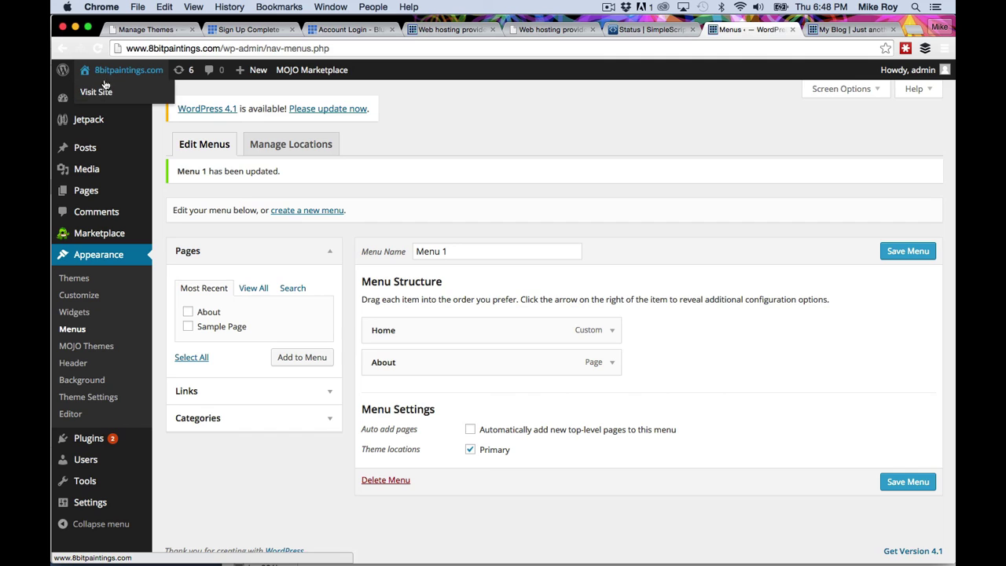
{"action": "left_click", "coordinate": [100, 92]}
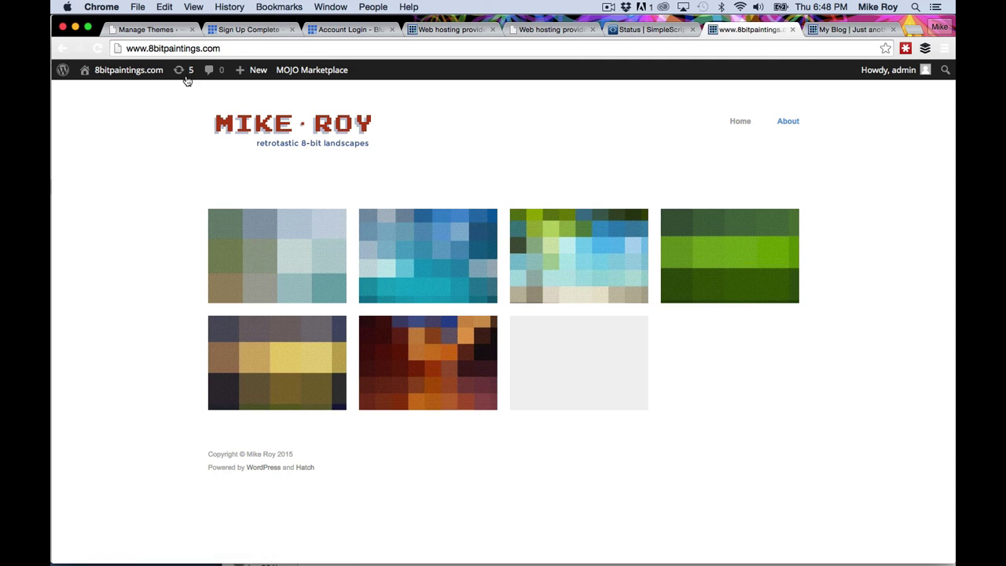
- Open About from the site menu and post the comment 'Cool stuff!' under Leave a Reply
{"action": "left_click", "coordinate": [788, 123]}
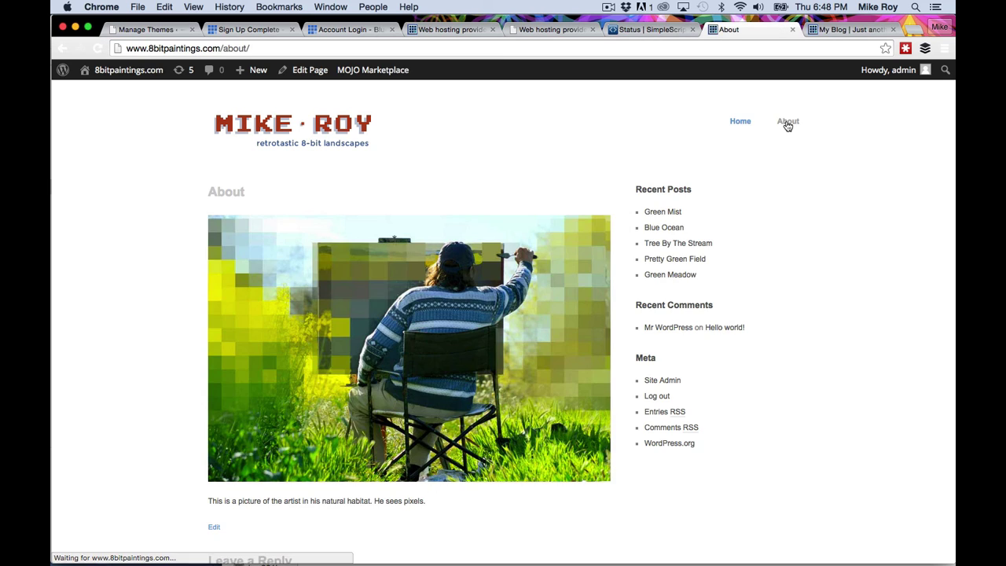
{"action": "scroll", "coordinate": [531, 387], "scroll_direction": "down", "scroll_amount": 2}
{"action": "scroll", "coordinate": [531, 388], "scroll_direction": "down", "scroll_amount": 3}
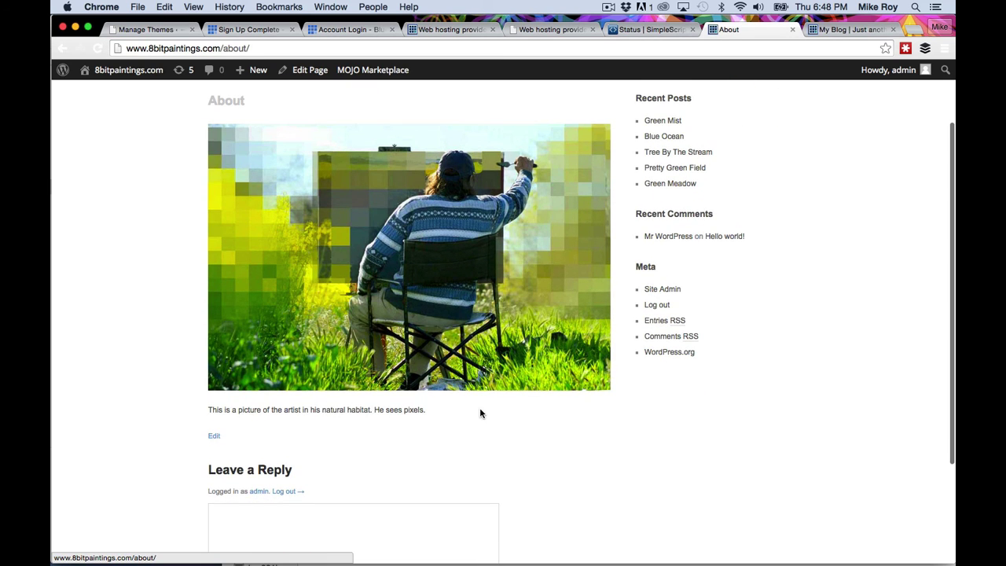
{"action": "scroll", "coordinate": [480, 412], "scroll_direction": "up", "scroll_amount": 5}
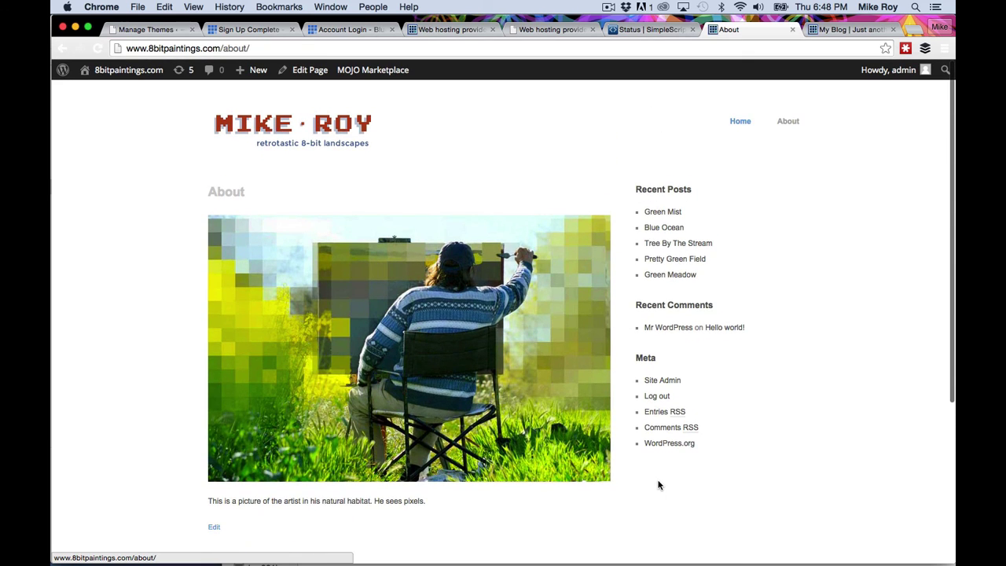
{"action": "scroll", "coordinate": [658, 485], "scroll_direction": "down", "scroll_amount": 12}
{"action": "left_click", "coordinate": [379, 412]}
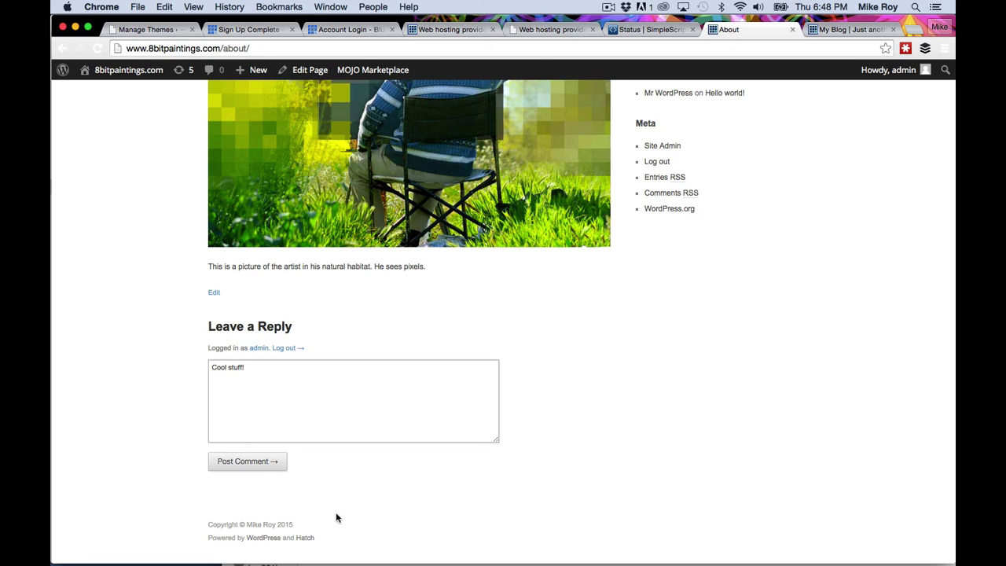
{"action": "left_click", "coordinate": [255, 464]}
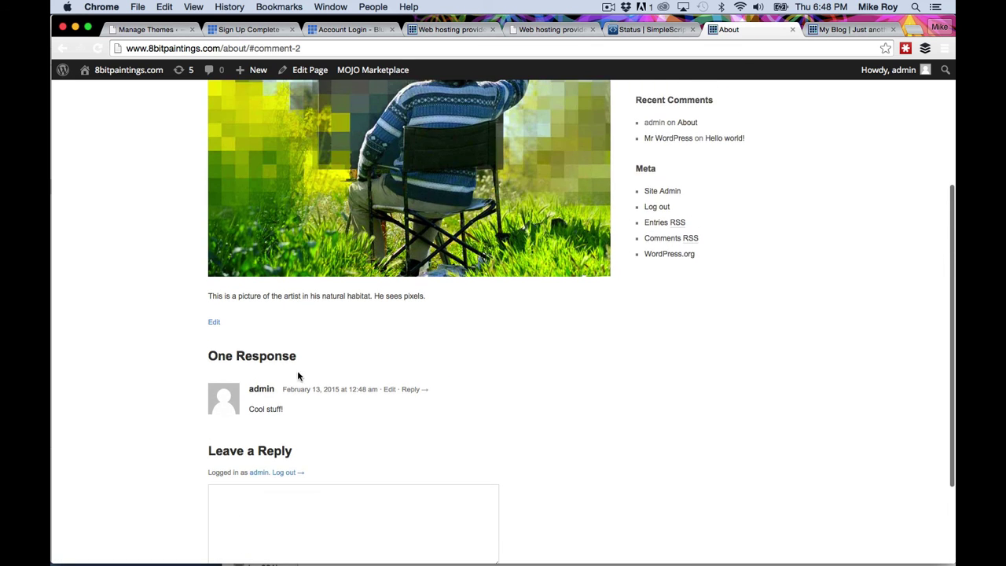
{"action": "scroll", "coordinate": [804, 427], "scroll_direction": "up", "scroll_amount": 2}
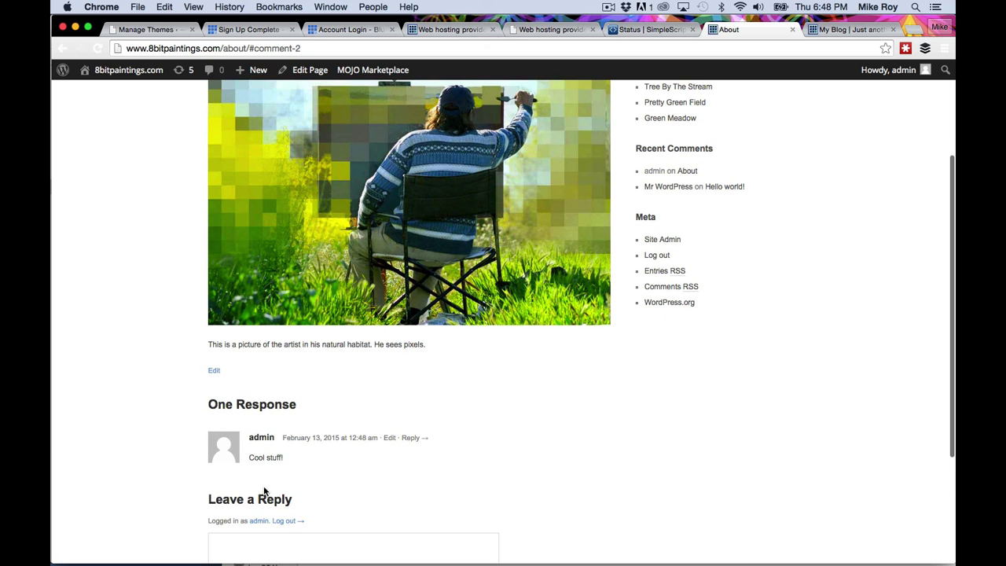
{"action": "scroll", "coordinate": [855, 444], "scroll_direction": "up", "scroll_amount": 2}
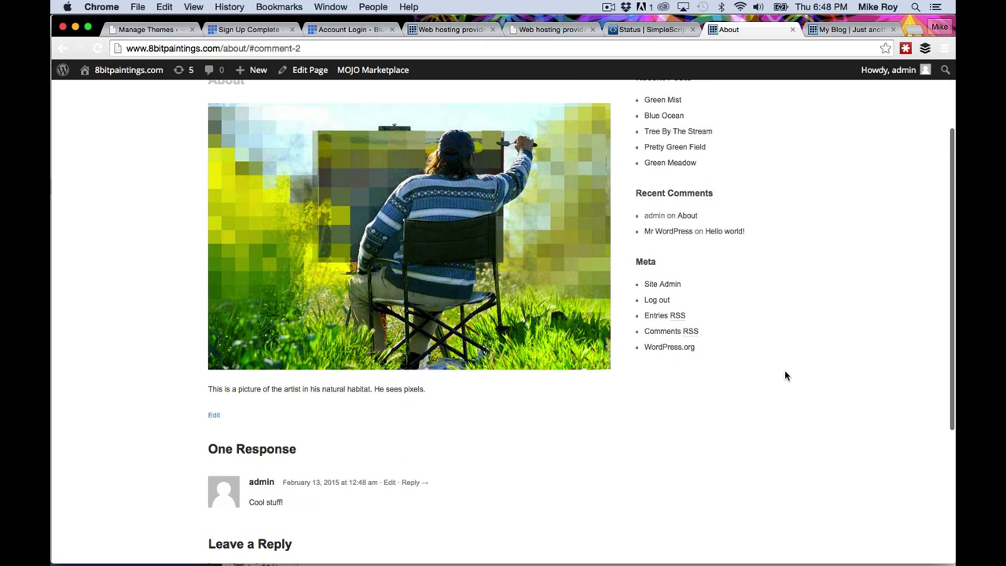
{"action": "scroll", "coordinate": [785, 376], "scroll_direction": "up", "scroll_amount": 3}
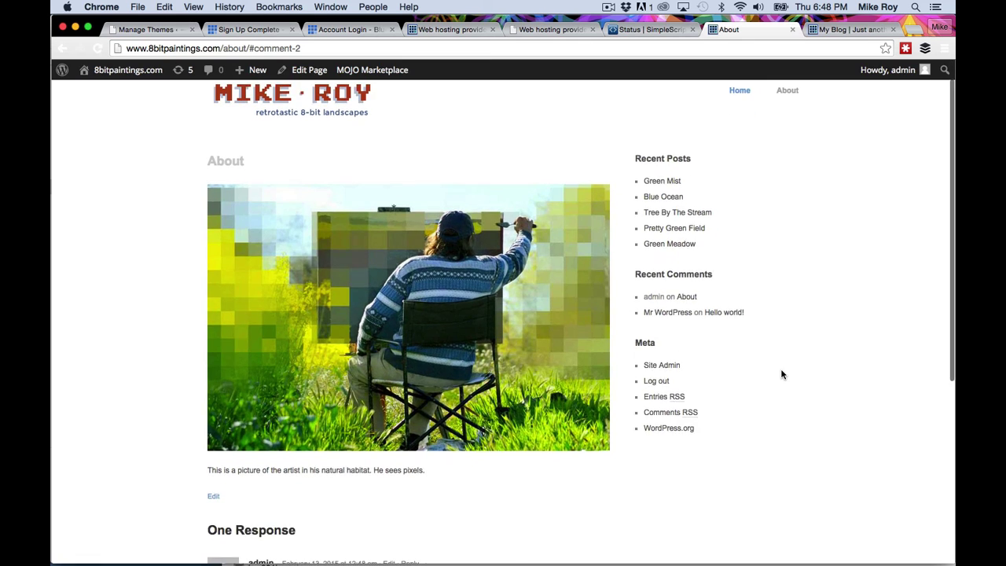
{"action": "left_click", "coordinate": [277, 142]}
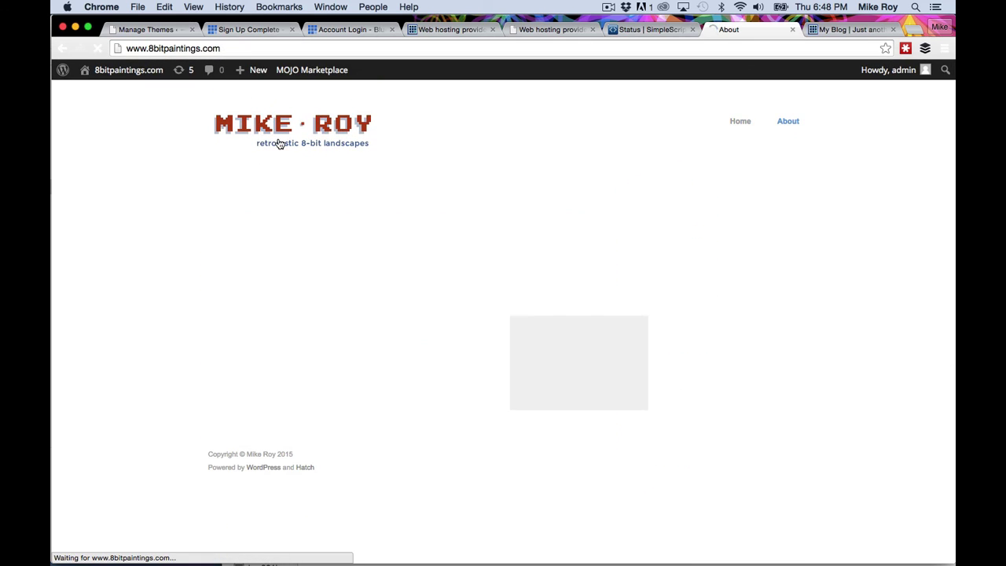